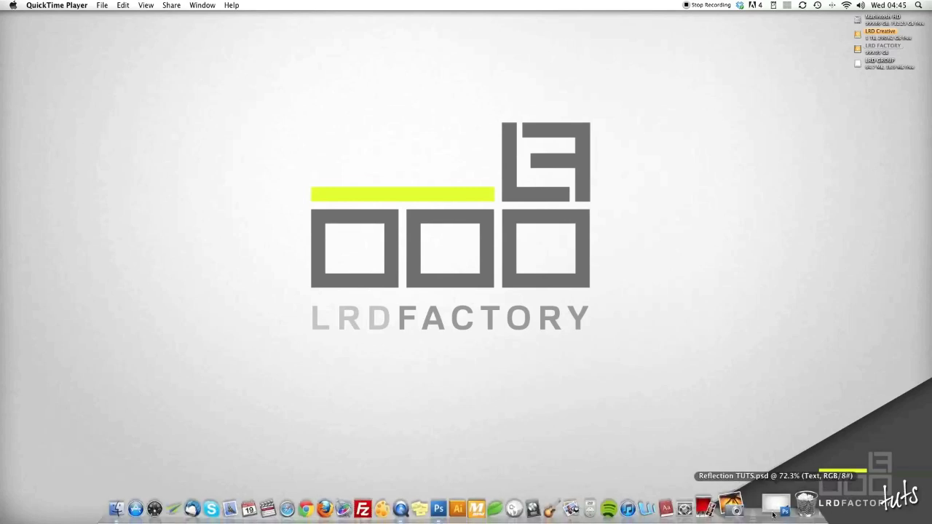
Step: Switch to Reflection TUTS.psd in Photoshop, show and expand the Text group, and duplicate its TIPS & TRIX layer
left_click(773, 508)
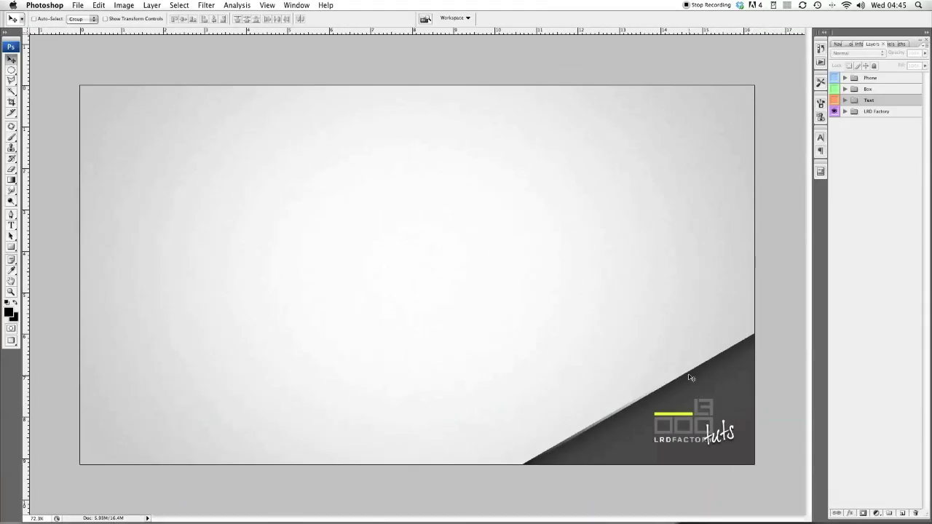
left_click(834, 100)
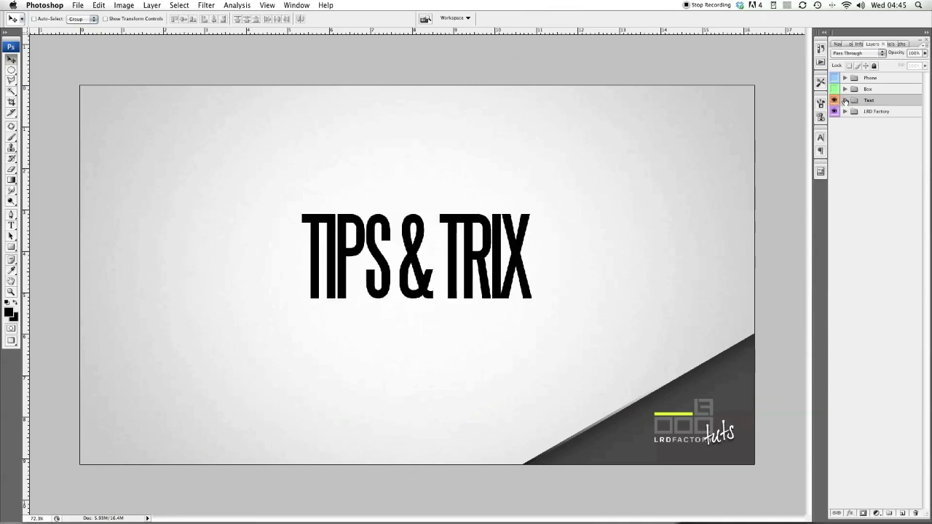
left_click(846, 100)
left_click(862, 112)
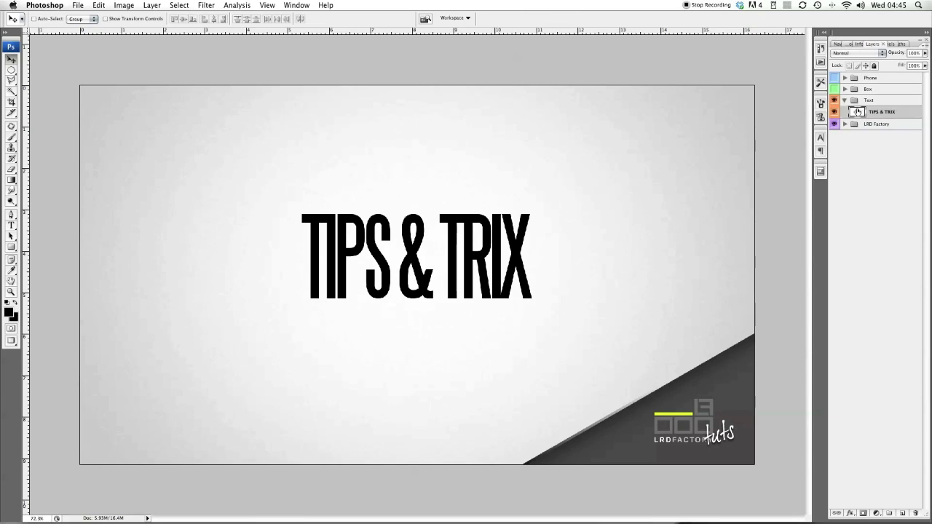
key("super+j")
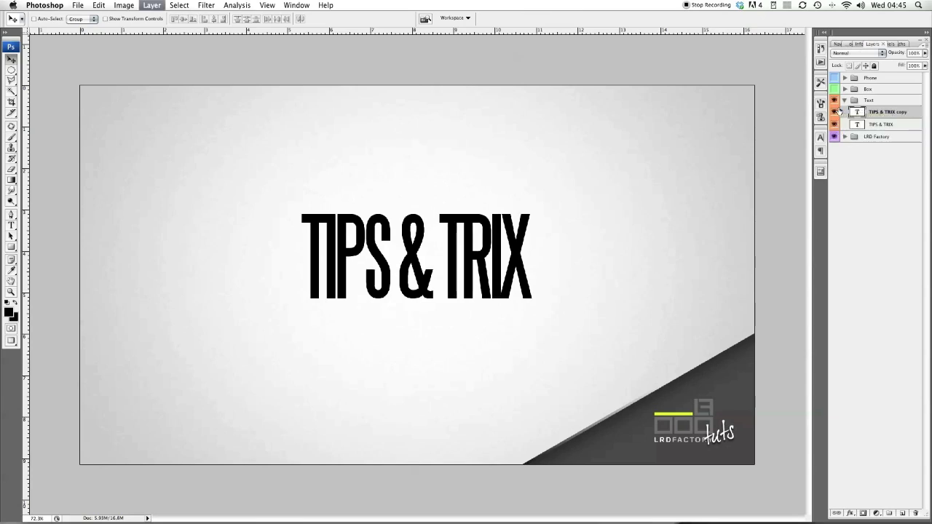
Step: Flip the duplicated text vertically and move it straight down until its letters meet the bases of the original letters
key("super+t")
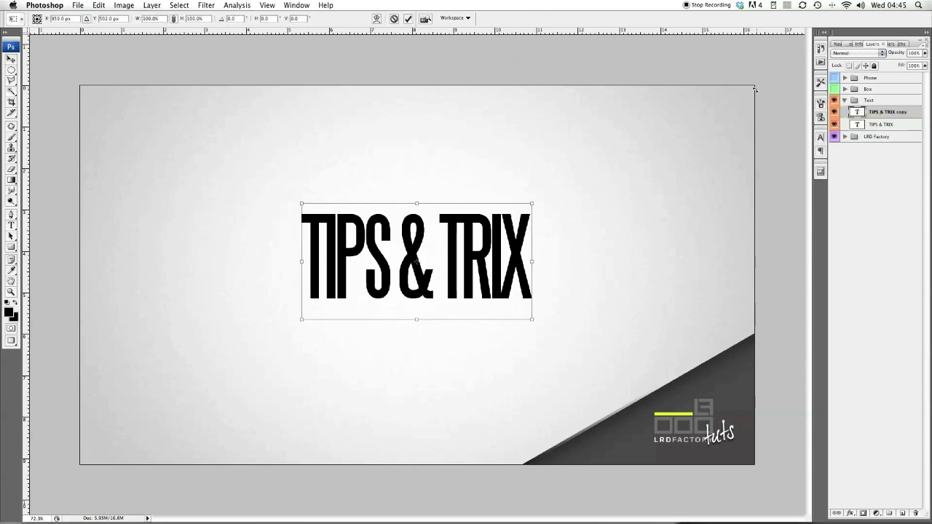
right_click(433, 211)
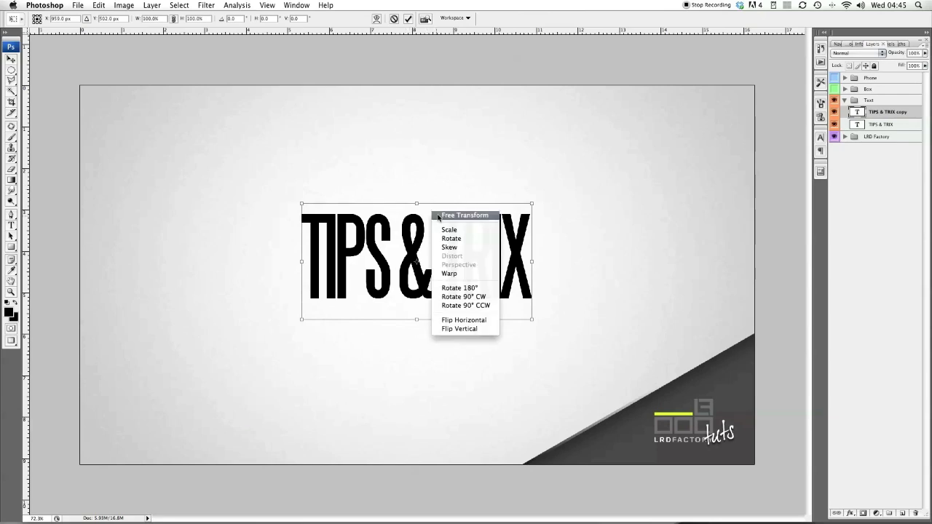
left_click(477, 329)
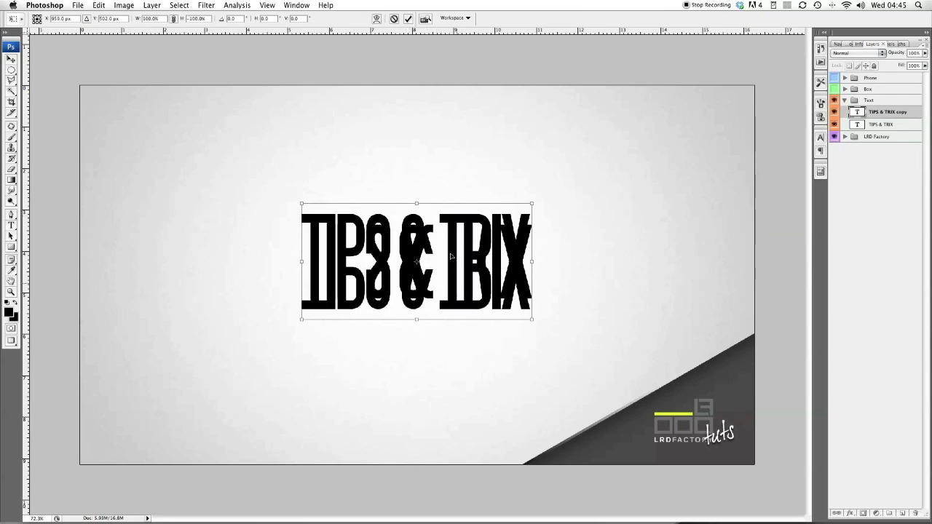
left_click_drag(453, 256, 452, 328)
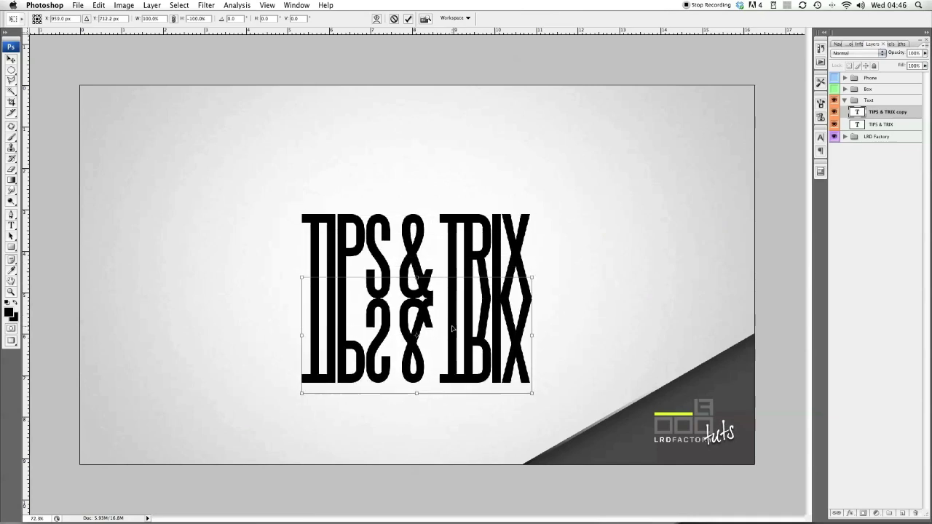
key("Return")
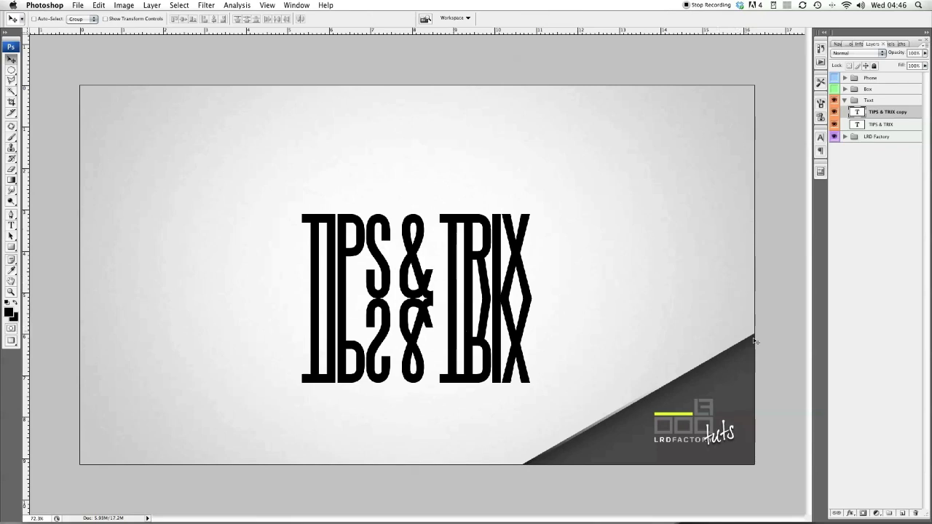
Step: Add a layer mask to the flipped text and fade its lower part out with repeated upward linear gradients
left_click(862, 514)
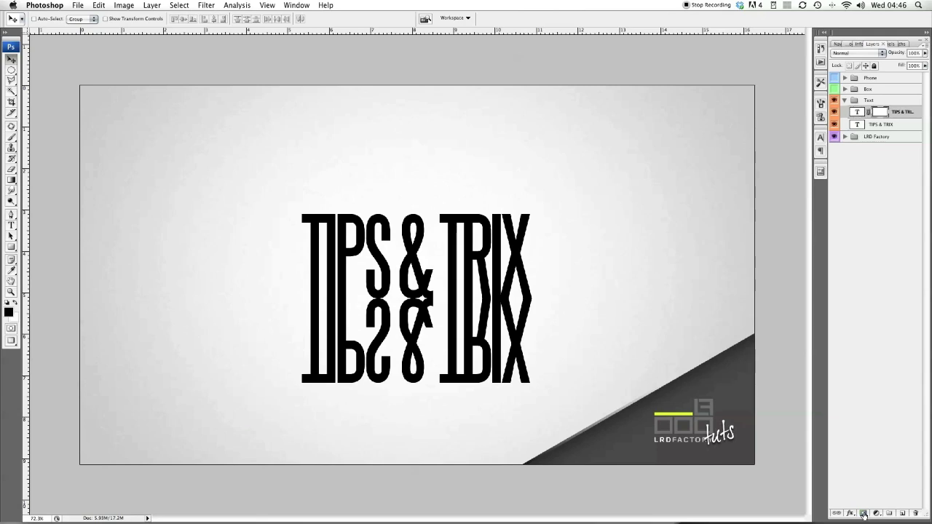
left_click(12, 179)
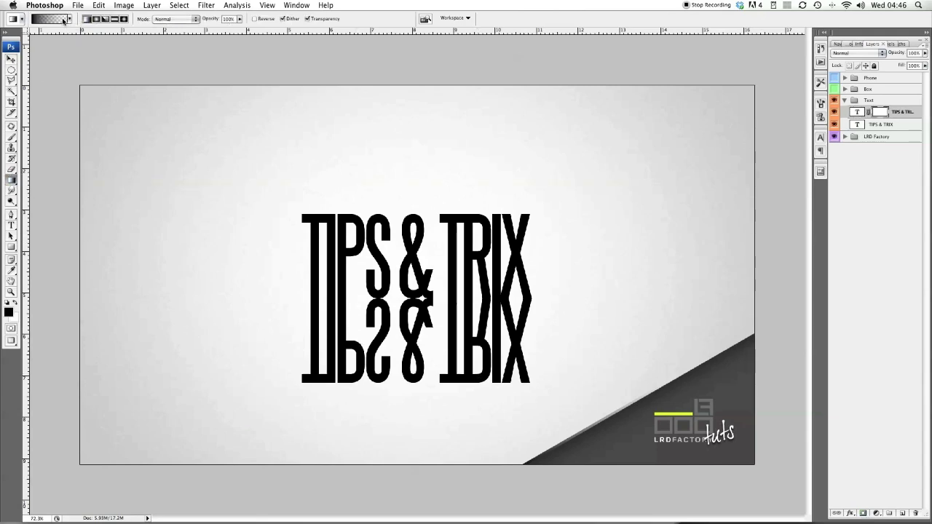
left_click_drag(456, 372, 457, 224)
left_click_drag(457, 373, 456, 227)
left_click_drag(456, 372, 456, 225)
left_click_drag(456, 373, 456, 225)
left_click_drag(456, 373, 456, 227)
left_click_drag(457, 373, 456, 224)
left_click_drag(456, 361, 456, 224)
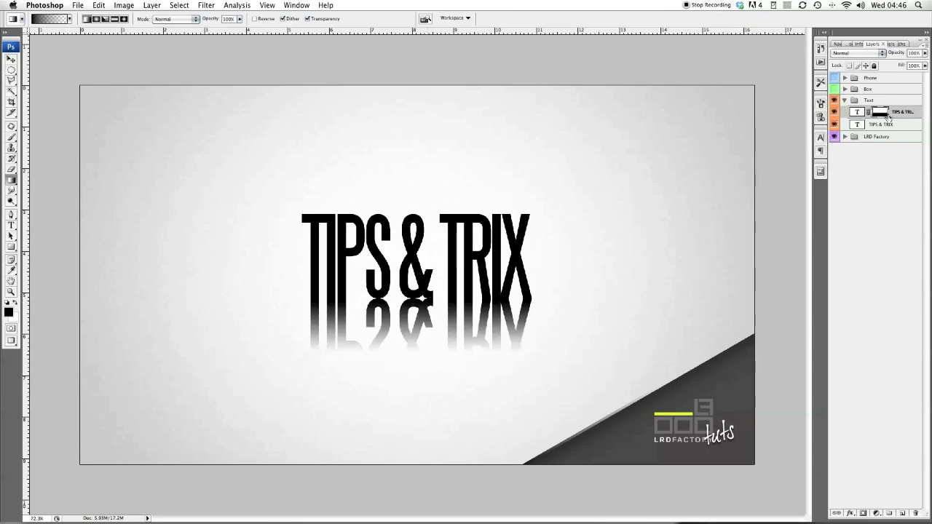
Step: Place the masked reflection layer beneath the original TIPS & TRIX layer and set its opacity to 20%
left_click_drag(888, 116, 883, 129)
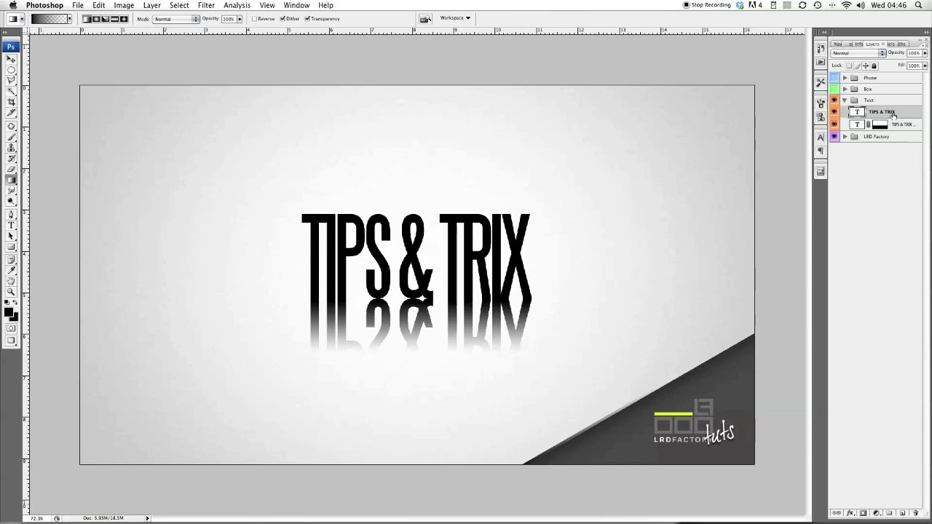
left_click(896, 125)
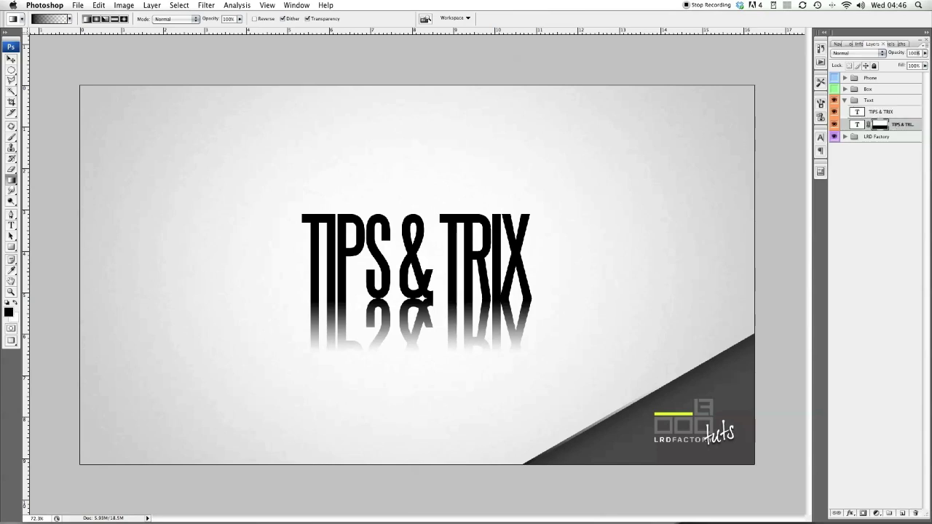
left_click(888, 55)
type("20")
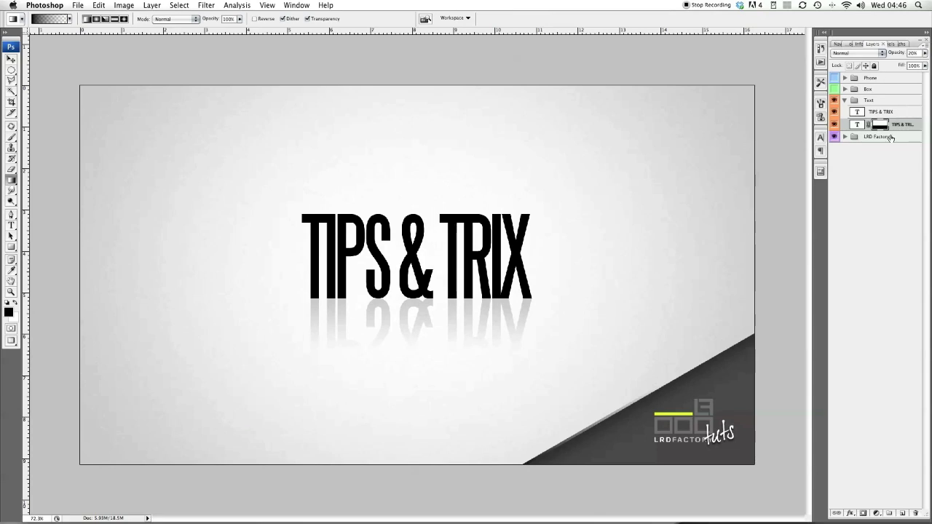
Step: Create a new layer above the reflection and draw a black-to-transparent radial gradient from the text's base centre, slightly wider than the text
left_click(902, 513)
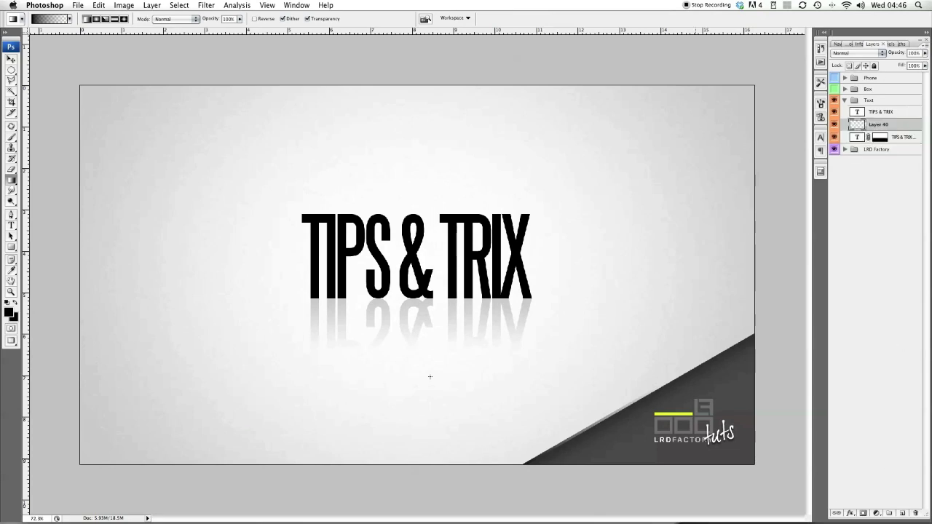
left_click(10, 180)
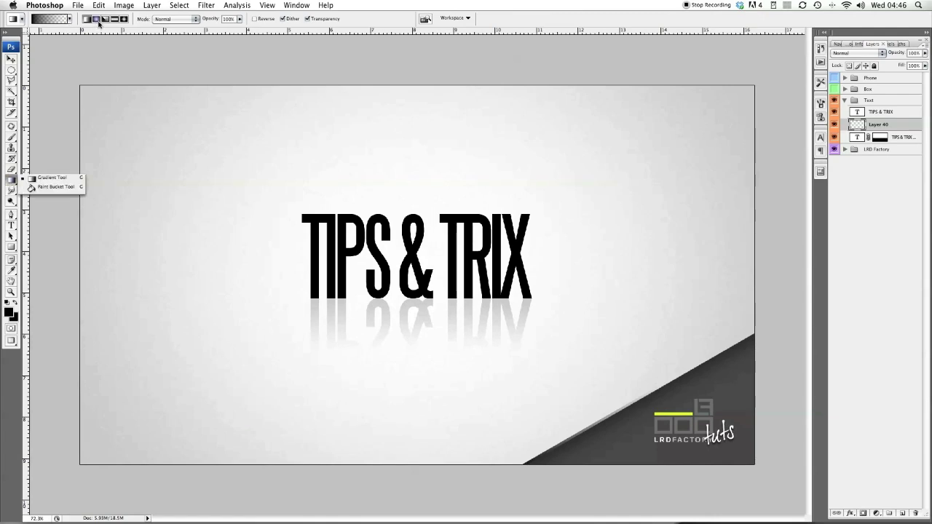
left_click(96, 19)
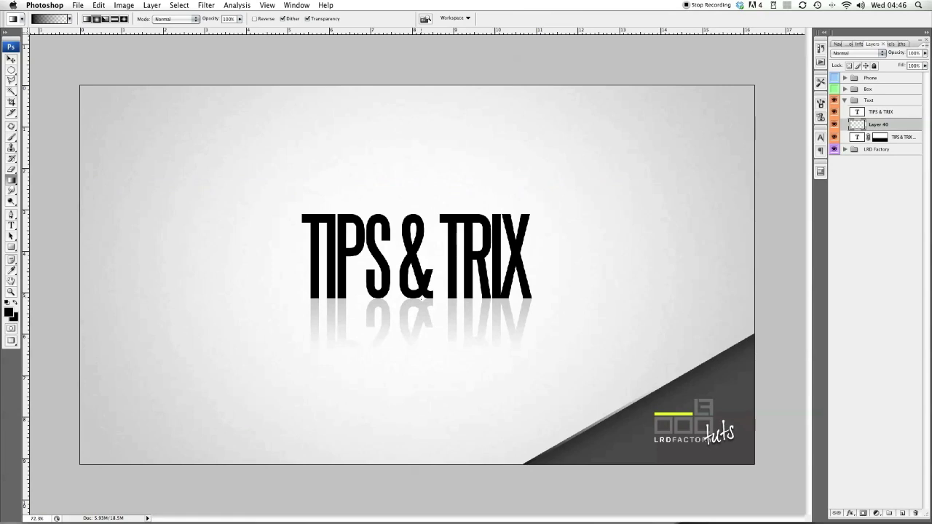
left_click_drag(421, 297, 285, 297)
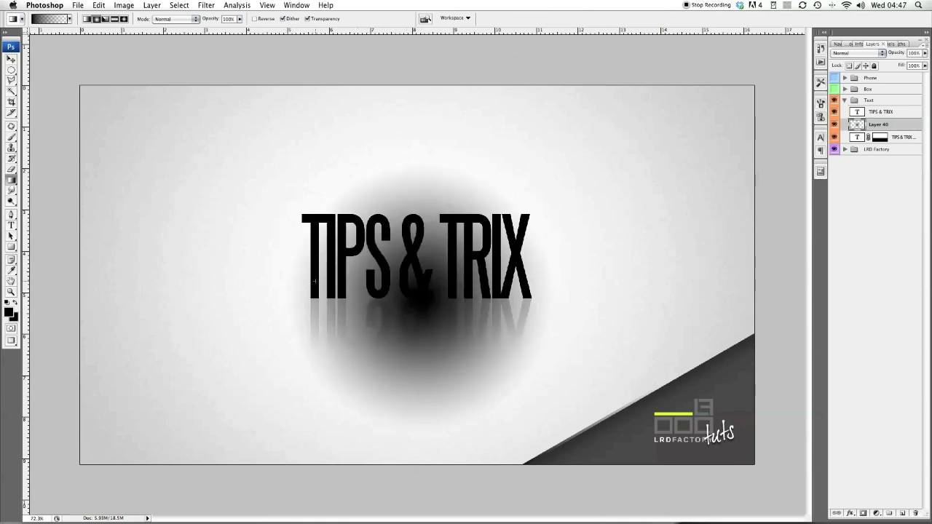
Step: Squash the radial gradient vertically into a thin ellipse and move it onto the base line of the text as a shadow
key("super+t")
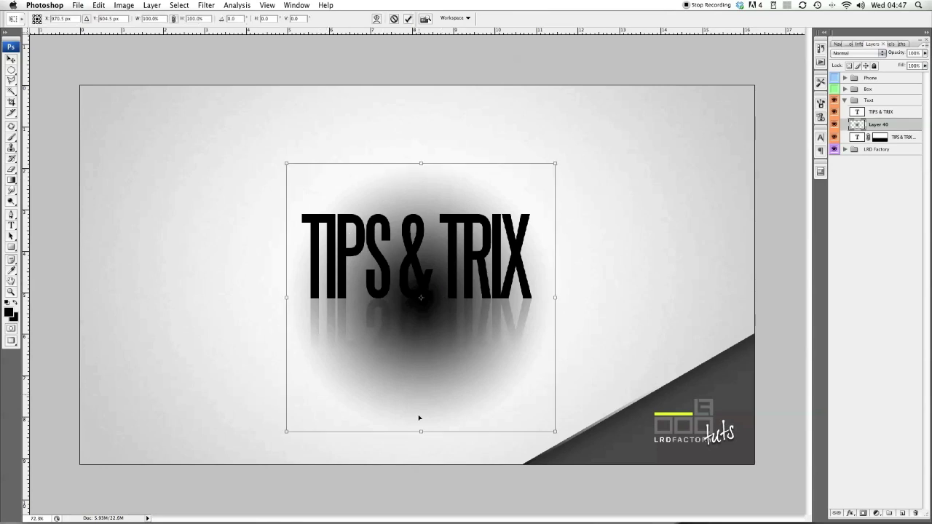
left_click_drag(421, 434, 402, 244)
left_click_drag(424, 158, 422, 199)
key("Return")
key("v")
left_click_drag(422, 224, 420, 293)
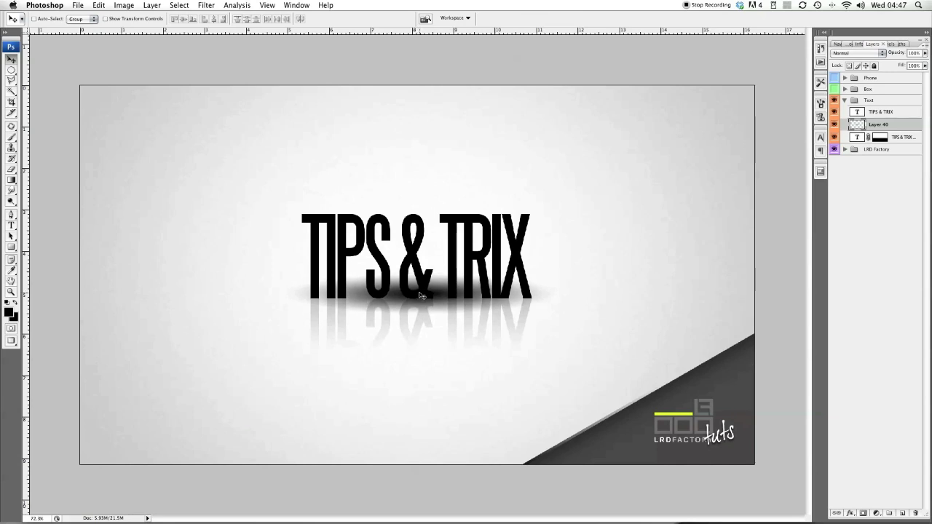
Step: Reduce the shadow ellipse's height to about 88% and set the shadow layer's opacity to 20%
key("ctrl+t")
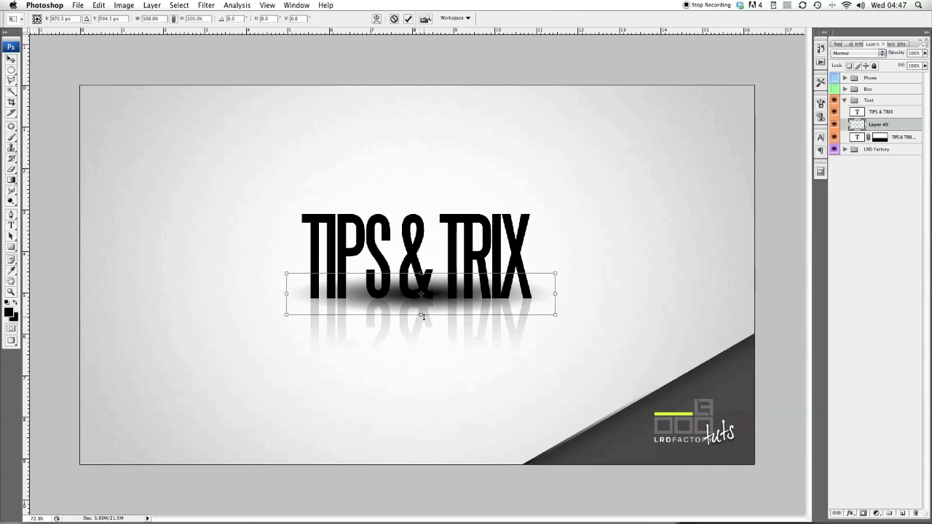
left_click_drag(423, 316, 423, 310)
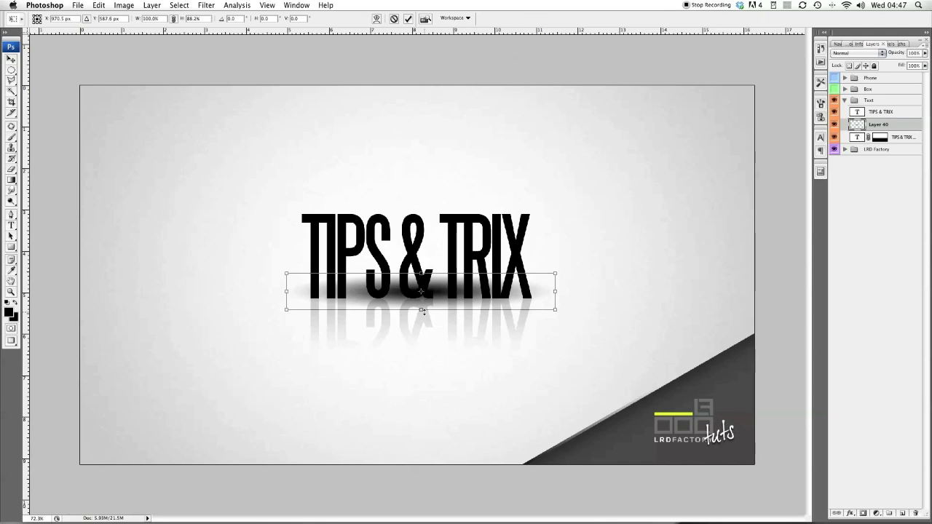
key("Return")
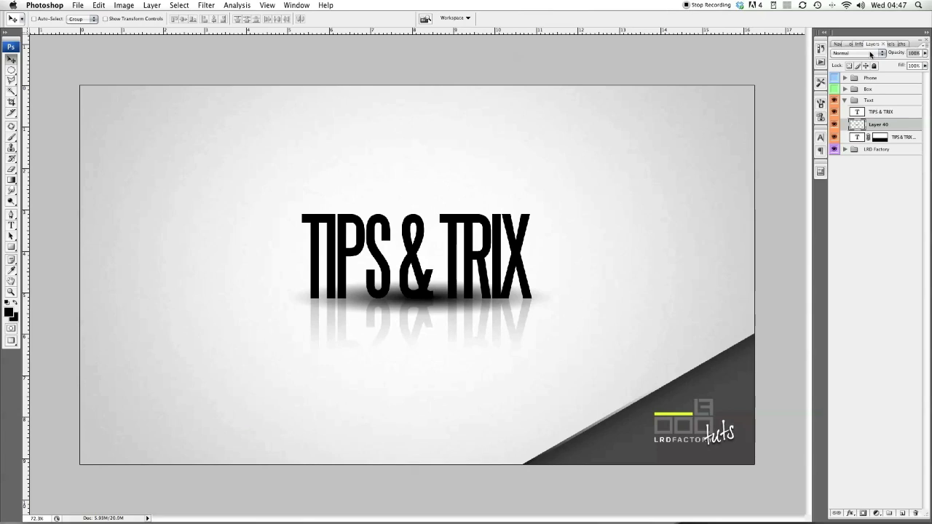
left_click(913, 53)
type("20")
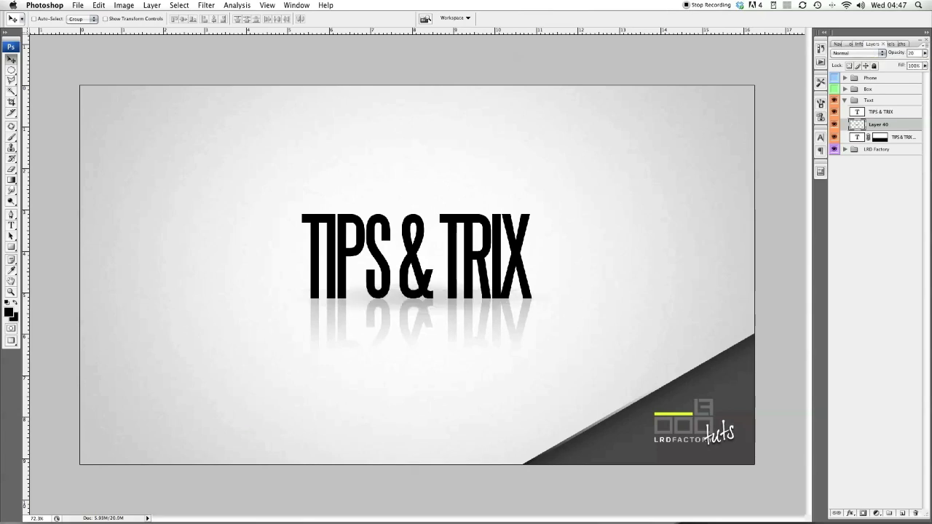
key("Return")
Step: Review the finished text reflection, and collapse and hide the Text group
left_click(902, 137)
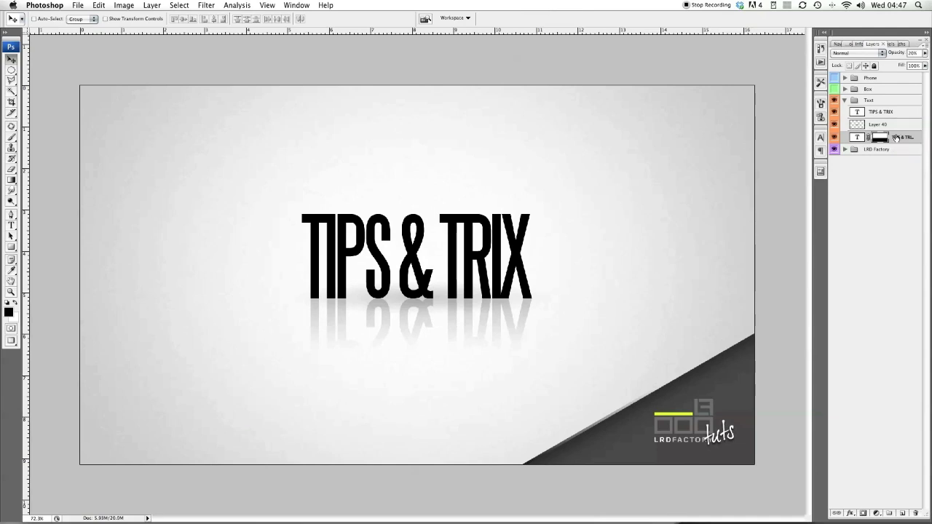
key("super+plus")
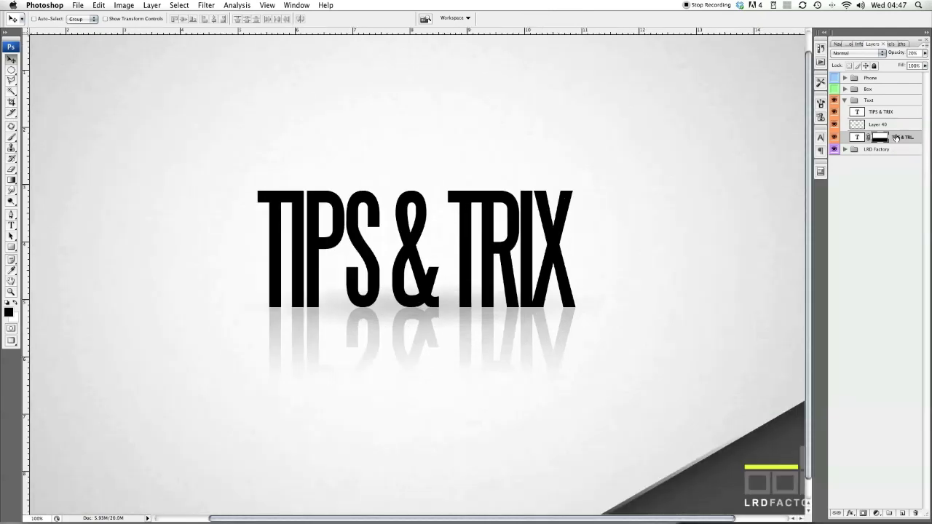
key("super+minus")
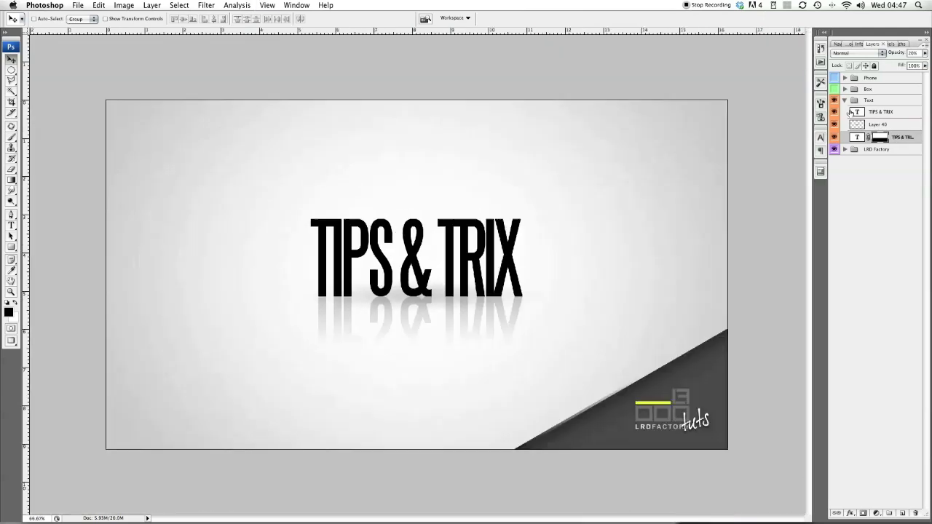
left_click(844, 100)
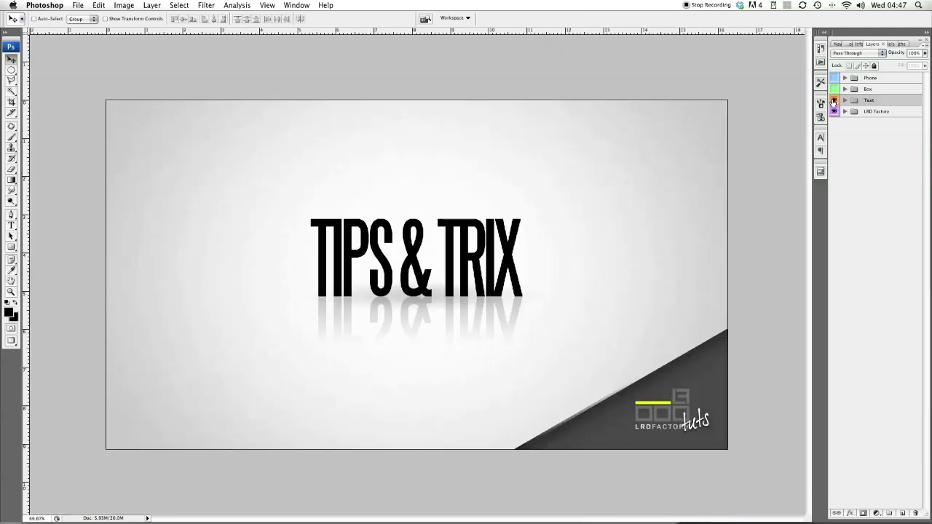
left_click(834, 101)
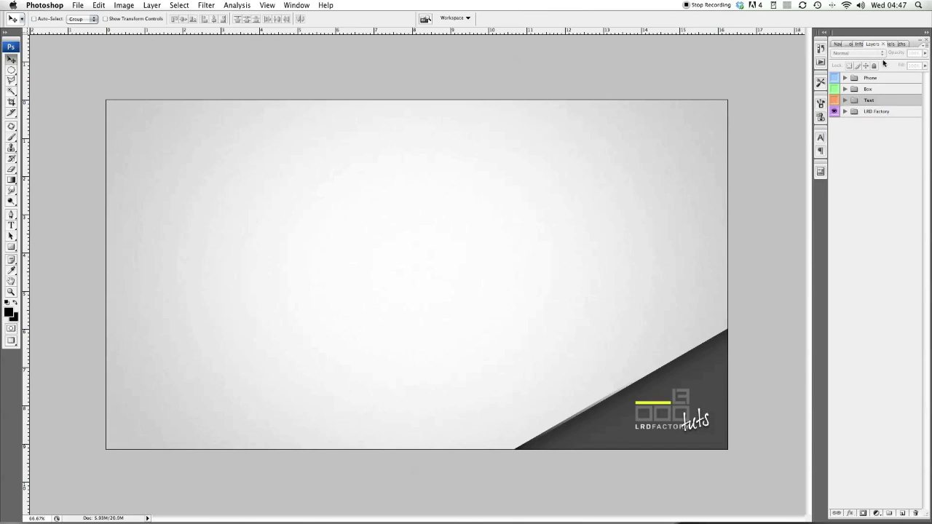
Step: Show and expand the Box group, duplicate its Main box copy layer, and collapse the duplicate's effects list
left_click(844, 89)
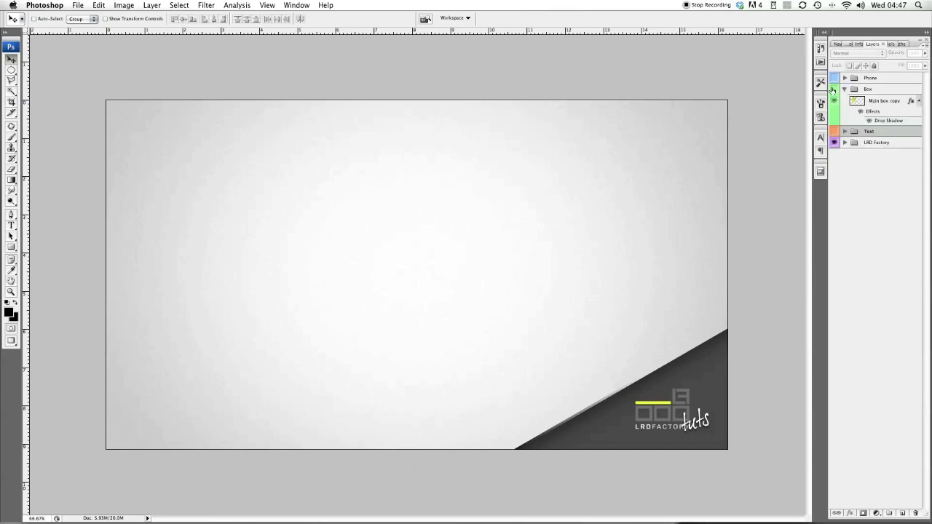
left_click(834, 89)
left_click(868, 102)
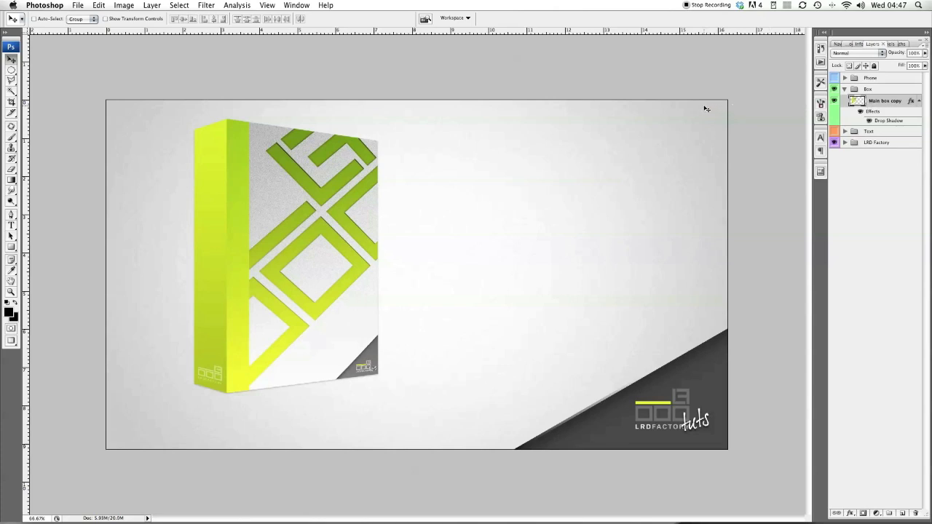
key("super+j")
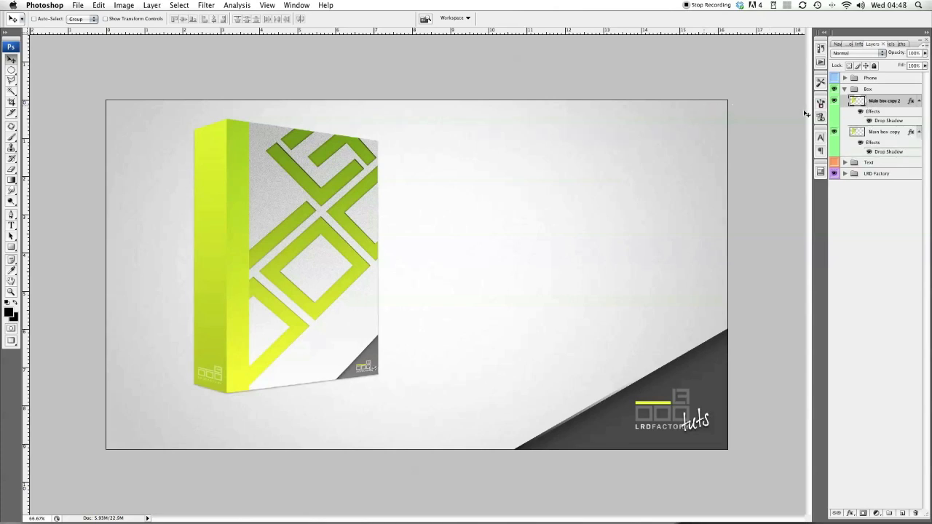
left_click(861, 111)
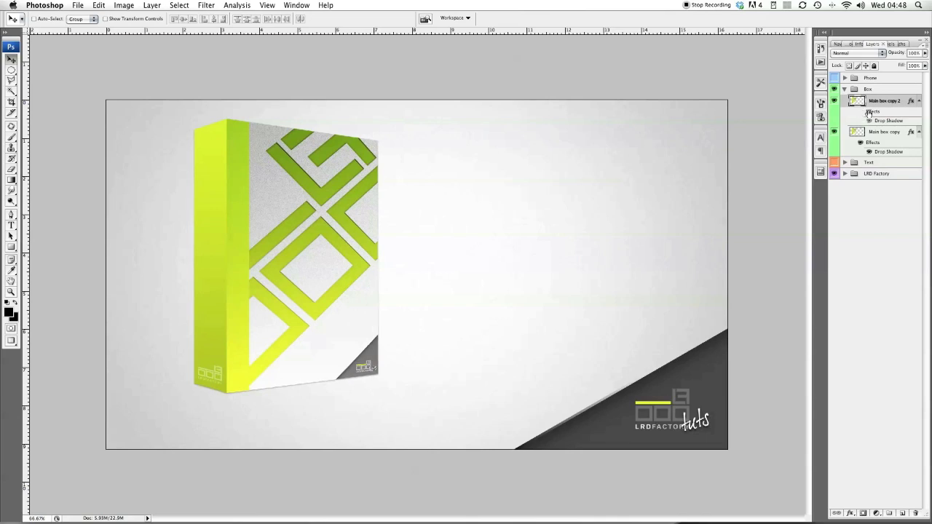
left_click(919, 101)
Step: Flip the duplicated box layer vertically and duplicate the flipped layer
key("super+t")
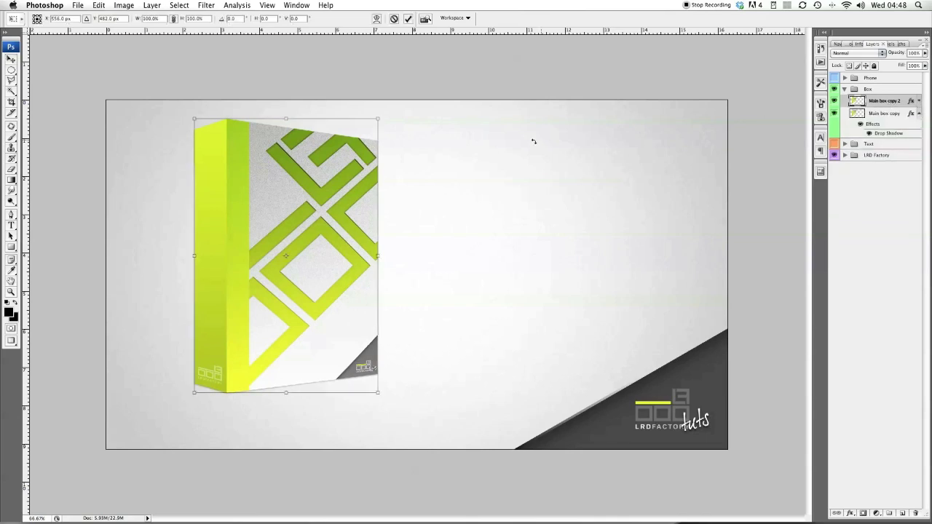
right_click(281, 194)
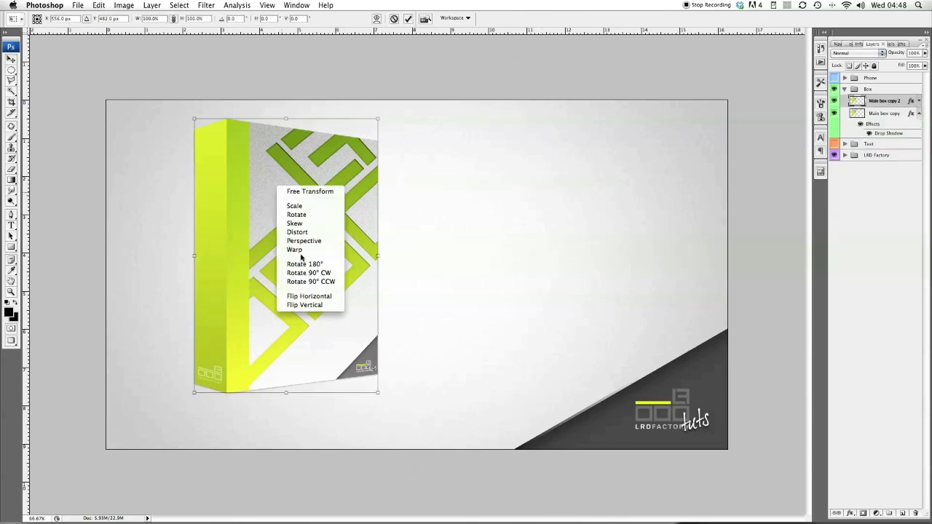
left_click(313, 305)
key("Return")
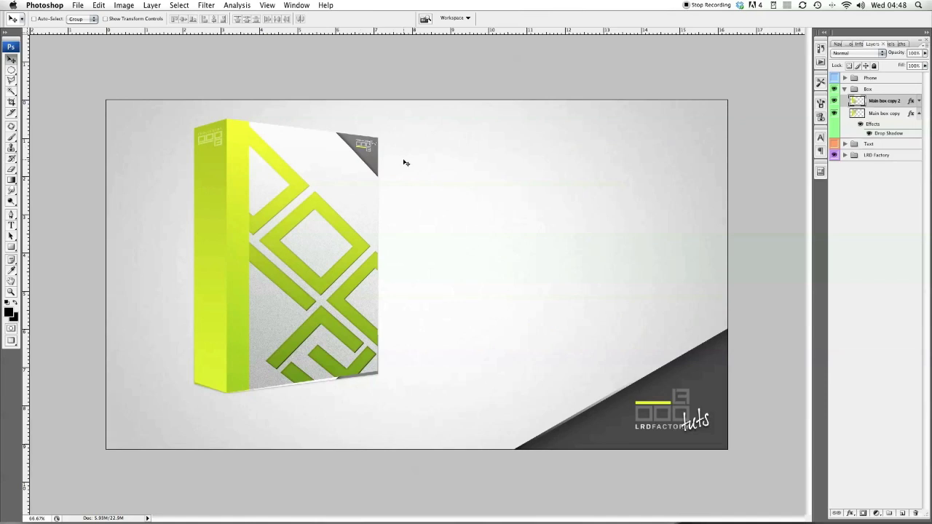
key("super+j")
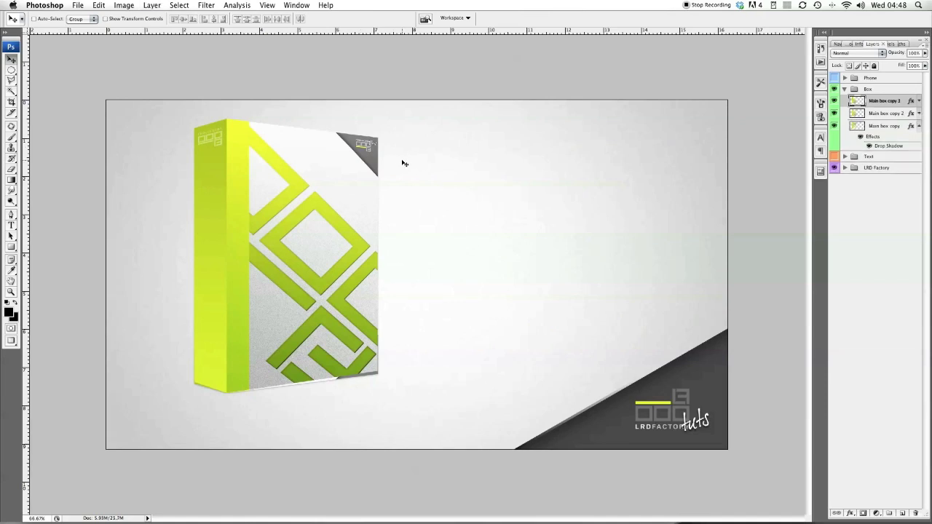
Step: Select the box's green side face with a rectangular marquee up to the spine edge and delete it from Main box copy 3
left_click(11, 69)
left_click(58, 70)
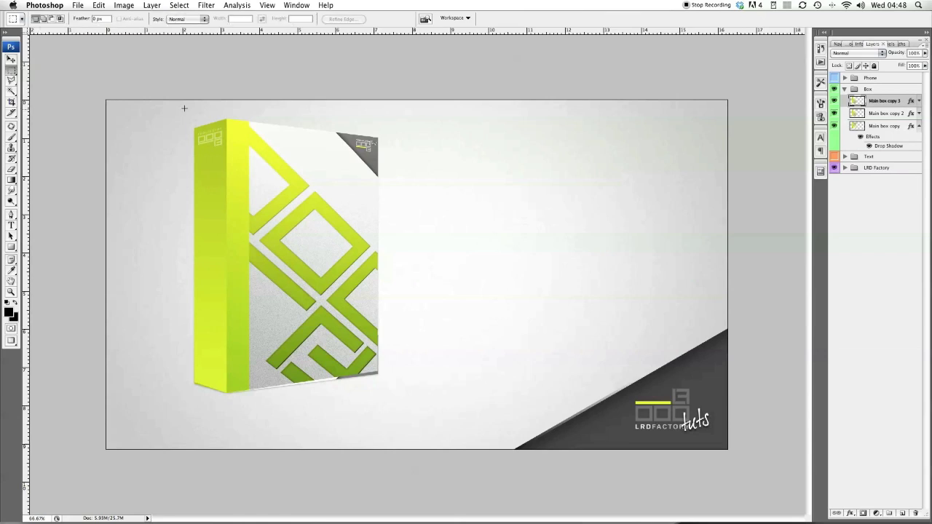
left_click_drag(240, 437, 227, 435)
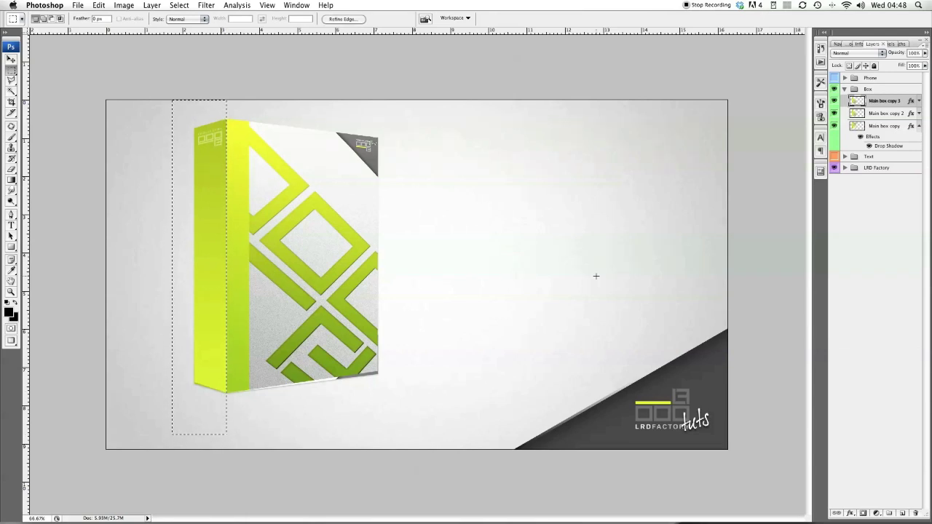
Step: Invert the selection, delete everything except the side face from Main box copy 2, and deselect
left_click(878, 114)
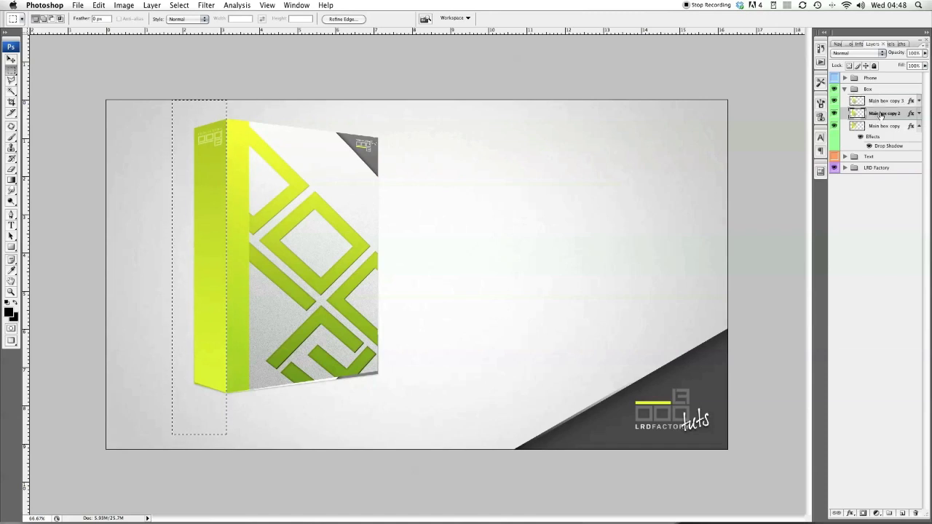
left_click(179, 6)
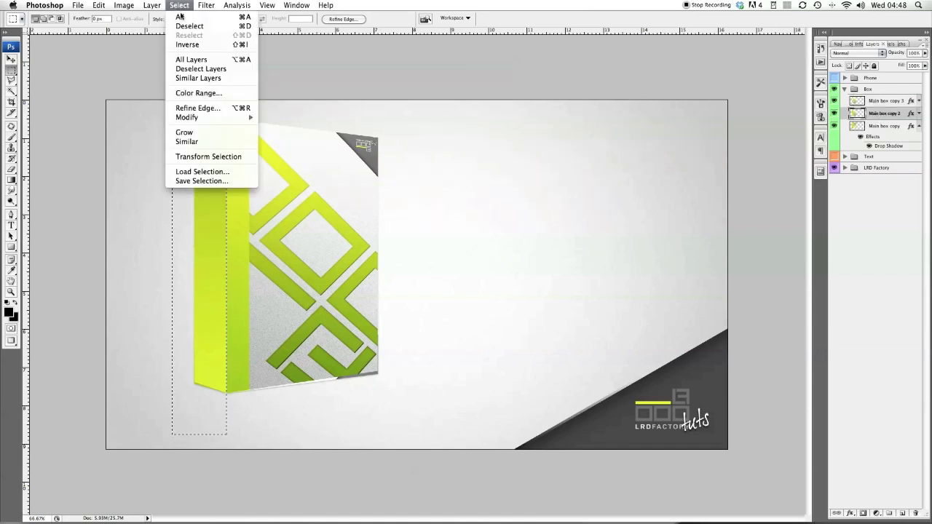
left_click(188, 45)
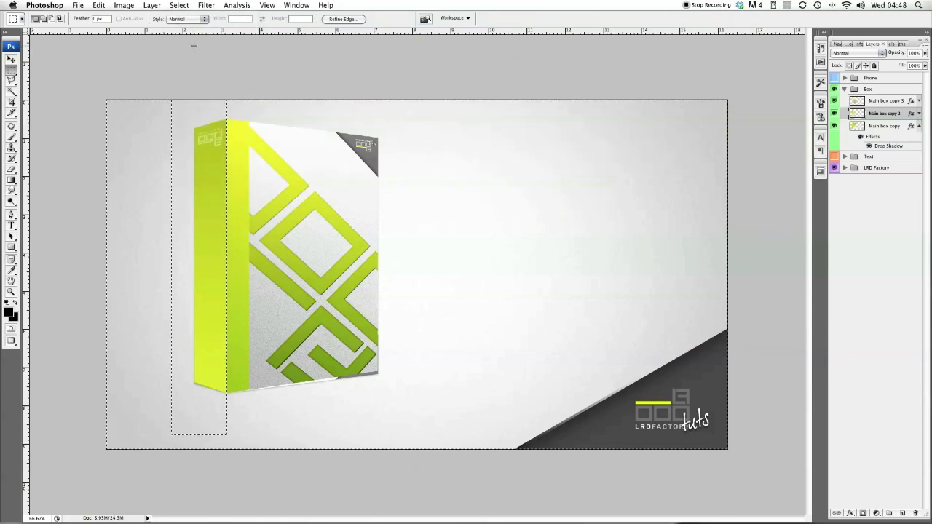
key("ctrl+d")
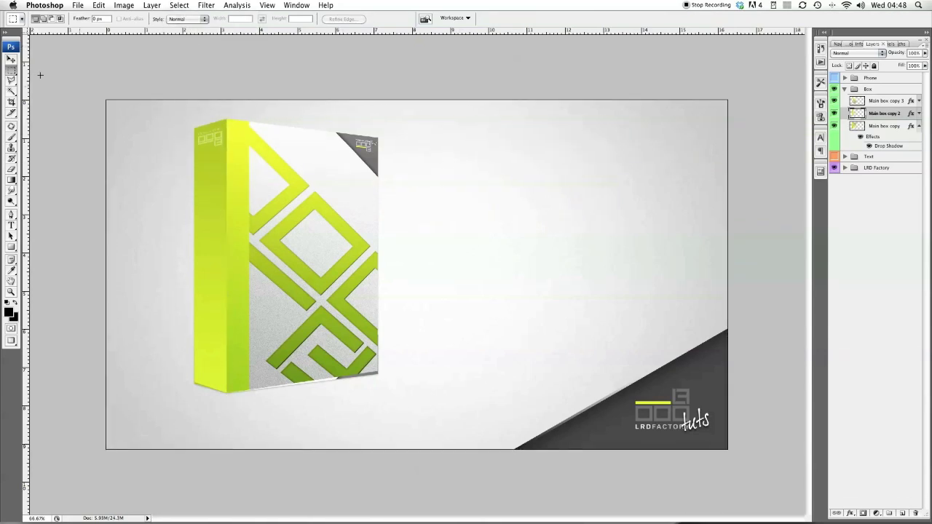
Step: Select both flipped box layers and move them straight down until their top corner meets the original box's bottom corner
right_click(10, 70)
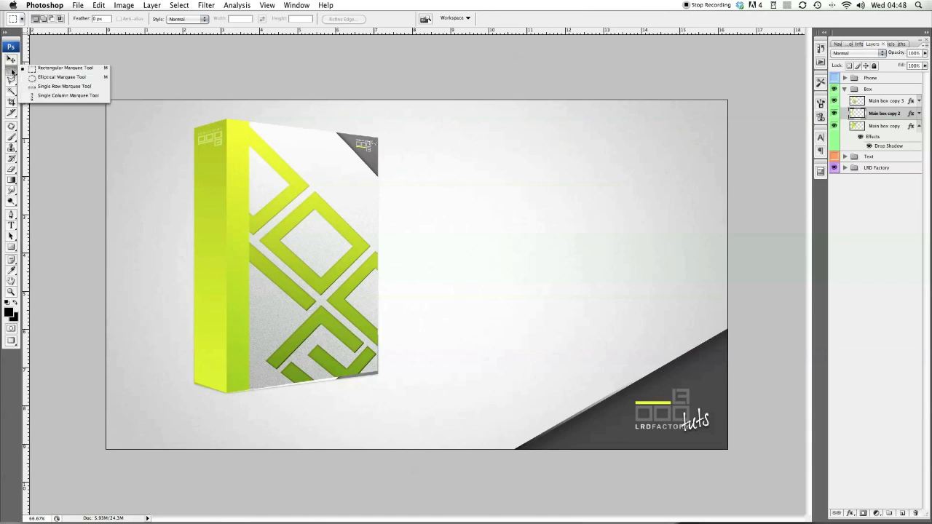
left_click(893, 103)
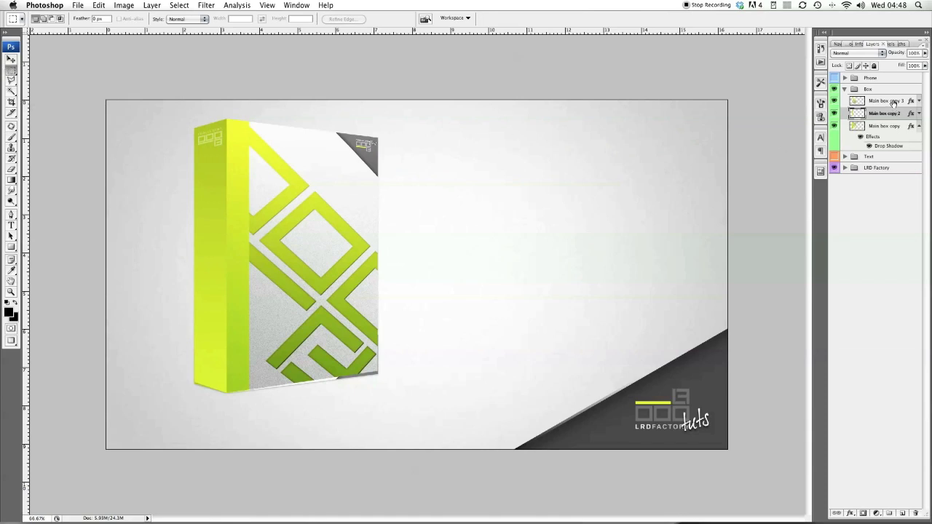
left_click(12, 59)
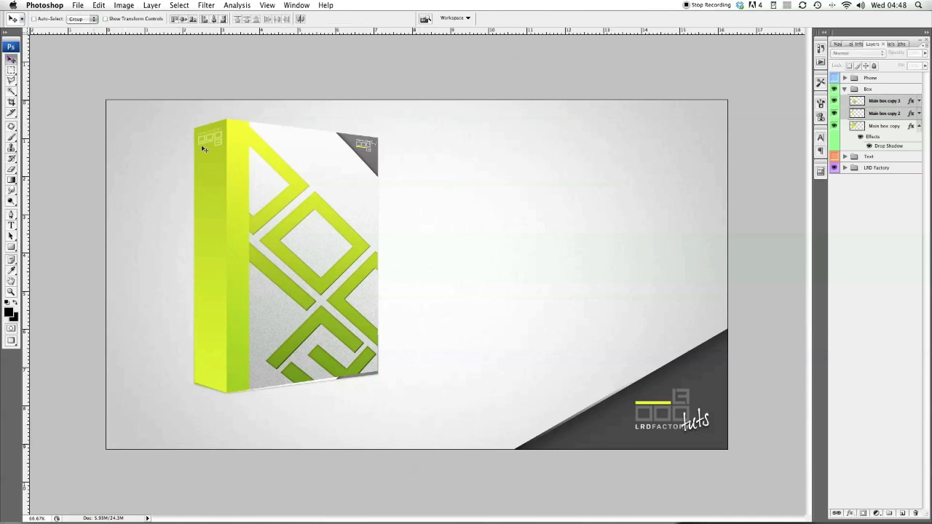
left_click_drag(274, 172, 275, 446)
Step: Skew the front-face reflection on Main box copy 3 vertically by about -15° so its top edge follows the box's bottom edge
key("super+plus")
key("super+plus")
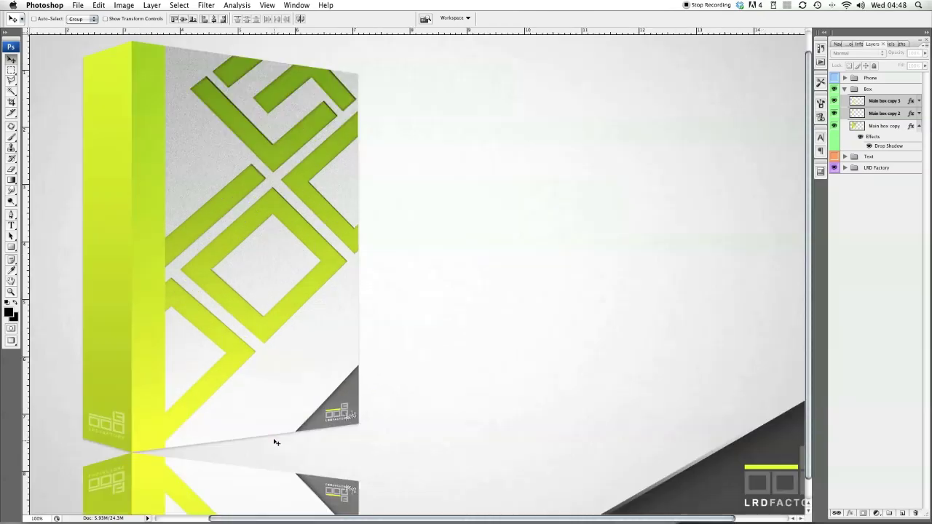
scroll(234, 378, "down", 5)
scroll(248, 379, "left", 2)
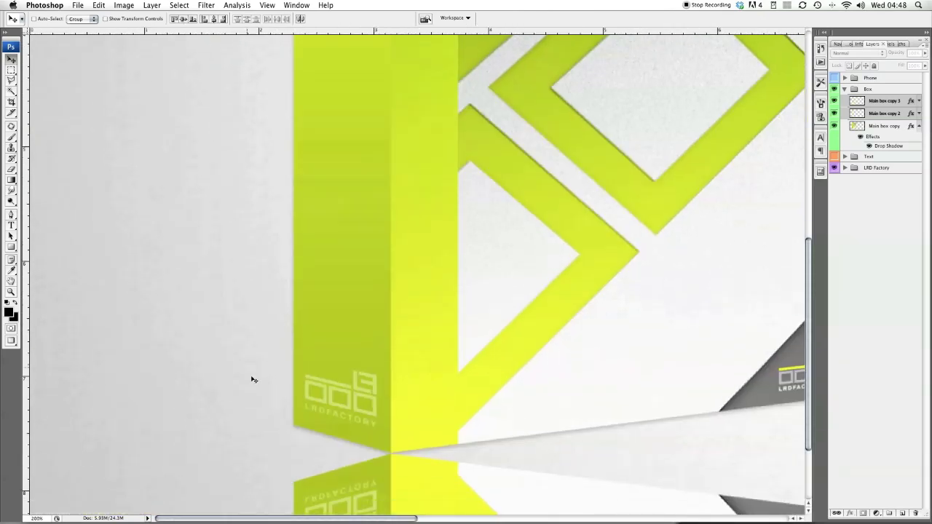
key("super+minus")
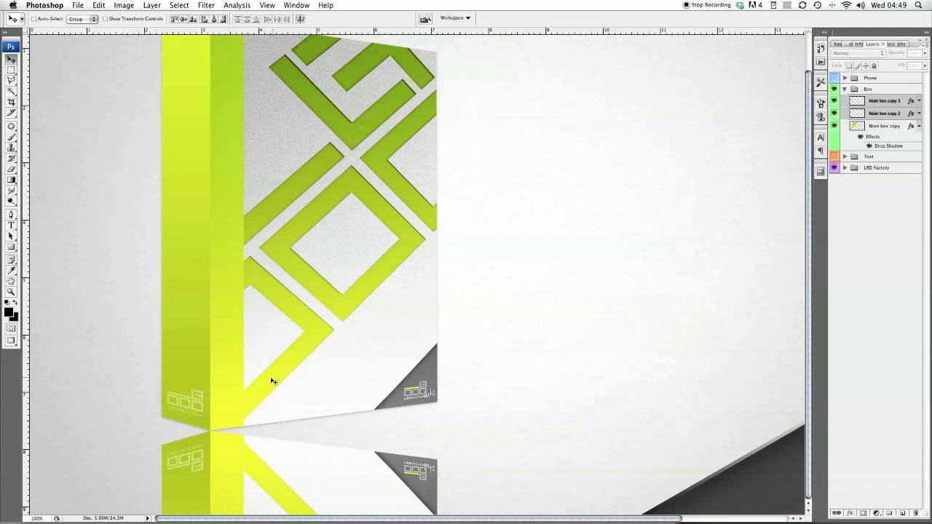
left_click(878, 117)
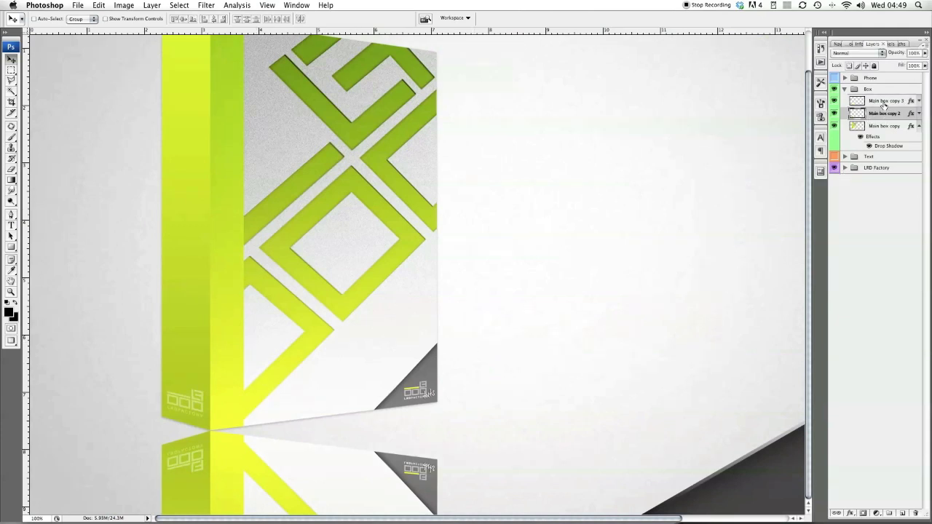
left_click(884, 102)
key("super+t")
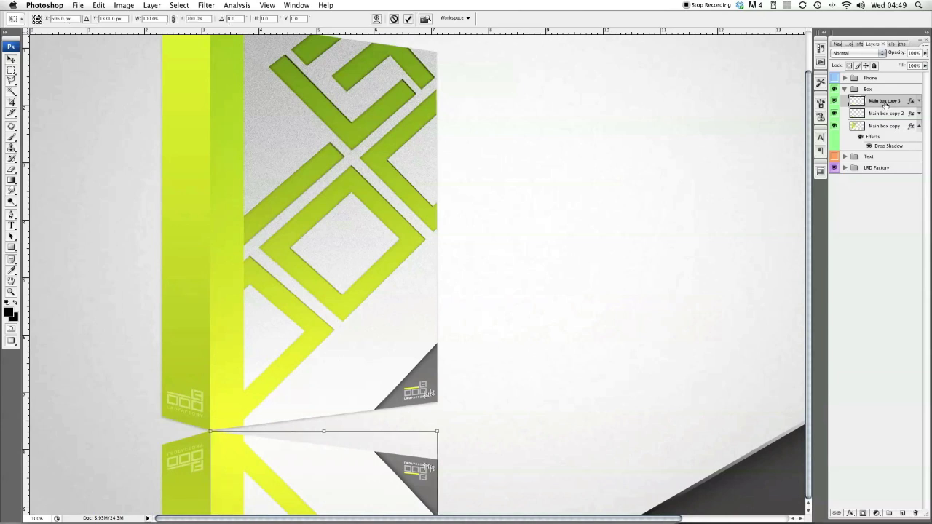
right_click(386, 435)
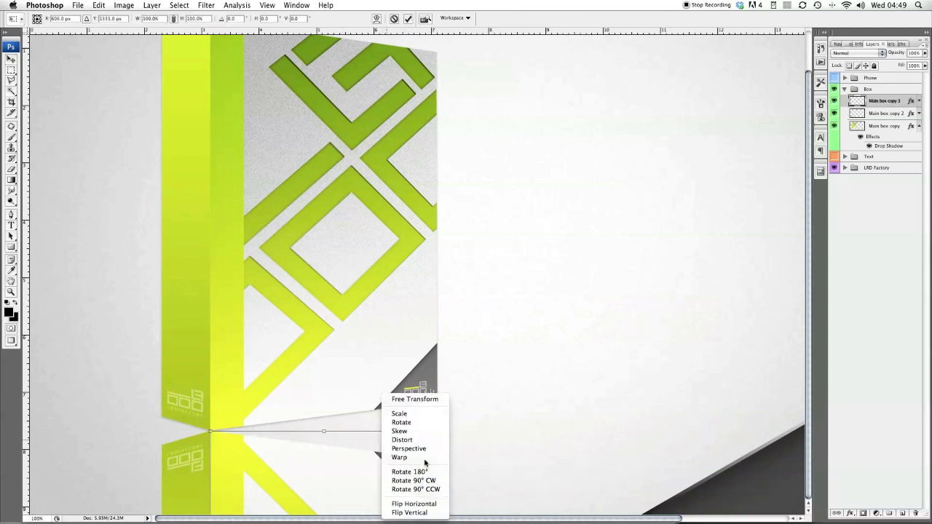
left_click(405, 431)
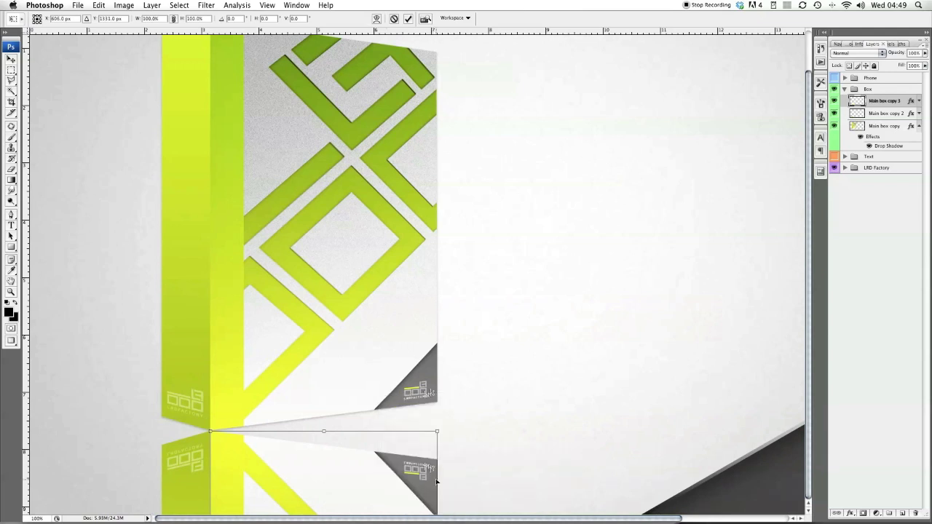
left_click_drag(438, 433, 436, 369)
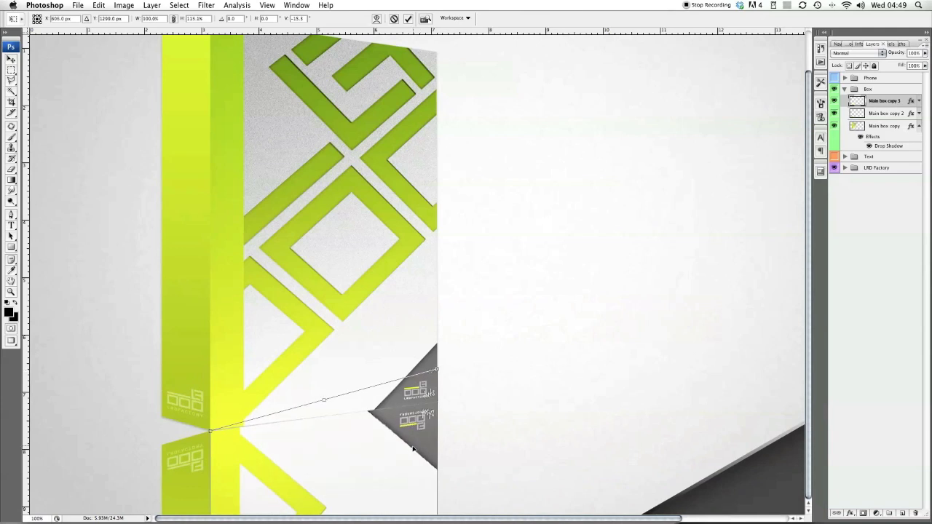
key("Return")
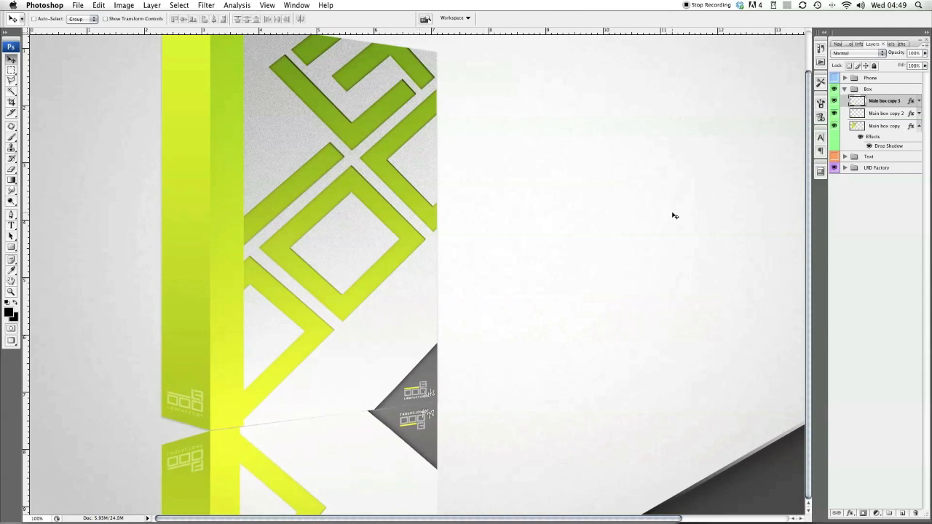
Step: Skew the side-face reflection on Main box copy 2 vertically by about 31° to align it with the box's bottom edge
left_click(880, 114)
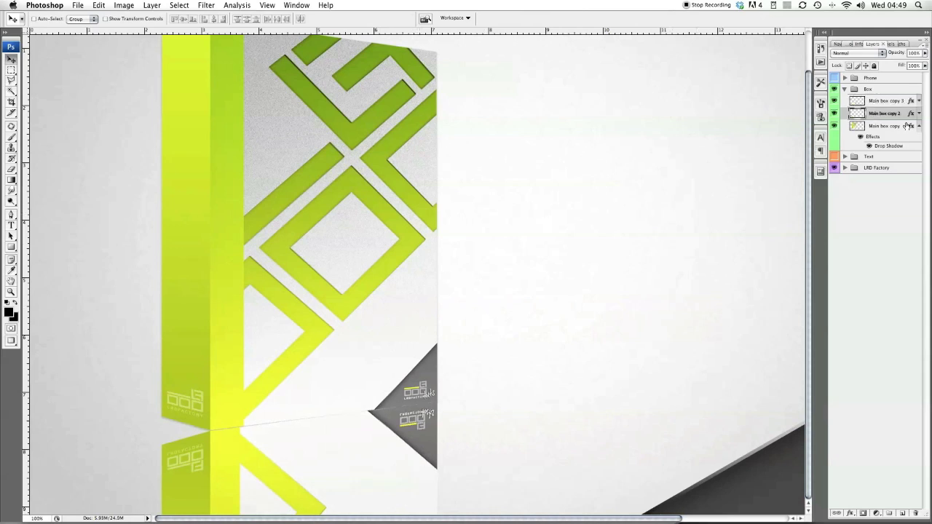
key("super+t")
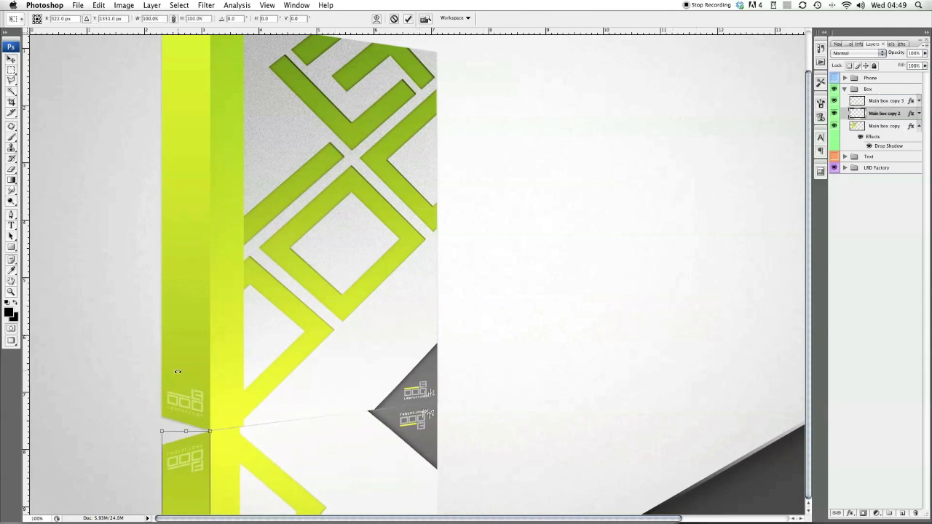
right_click(165, 456)
left_click(177, 431)
left_click_drag(162, 432, 155, 404)
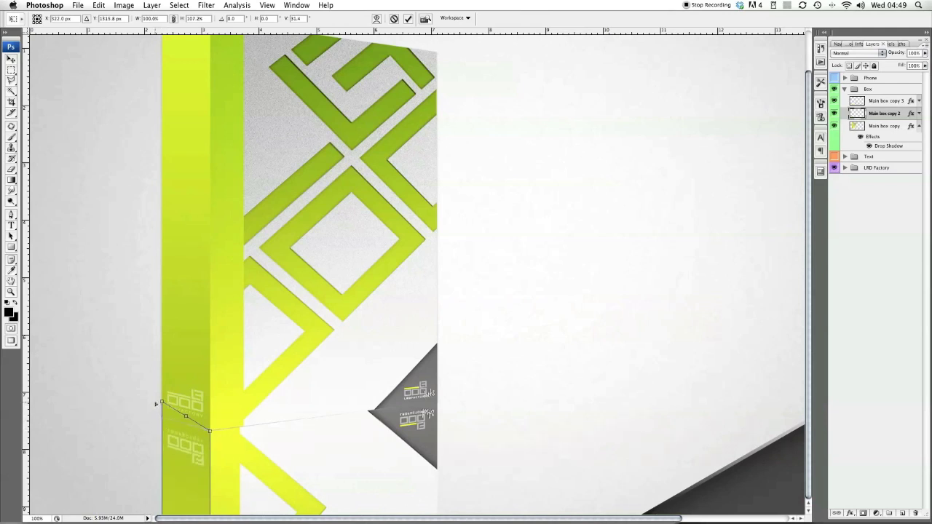
key("Return")
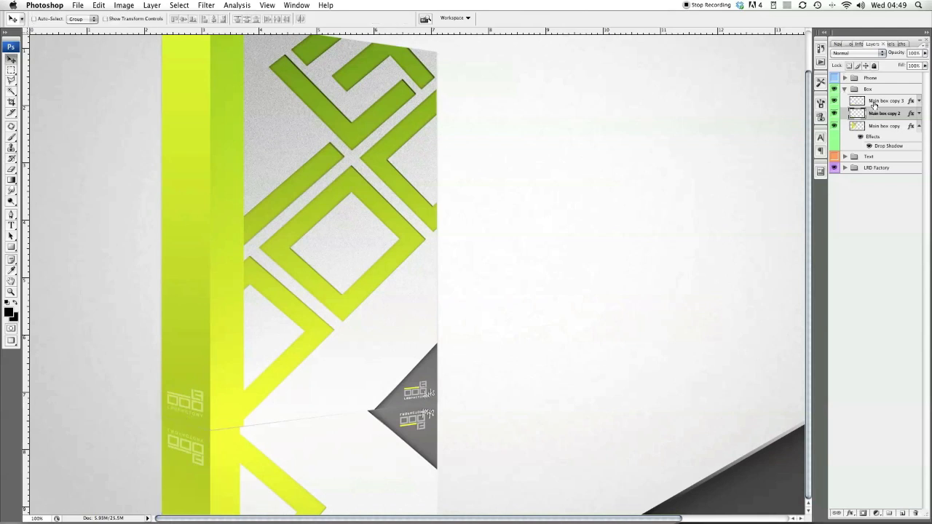
Step: Group the two box reflection layers and set the group's opacity to 45%
left_click(874, 99, "shift")
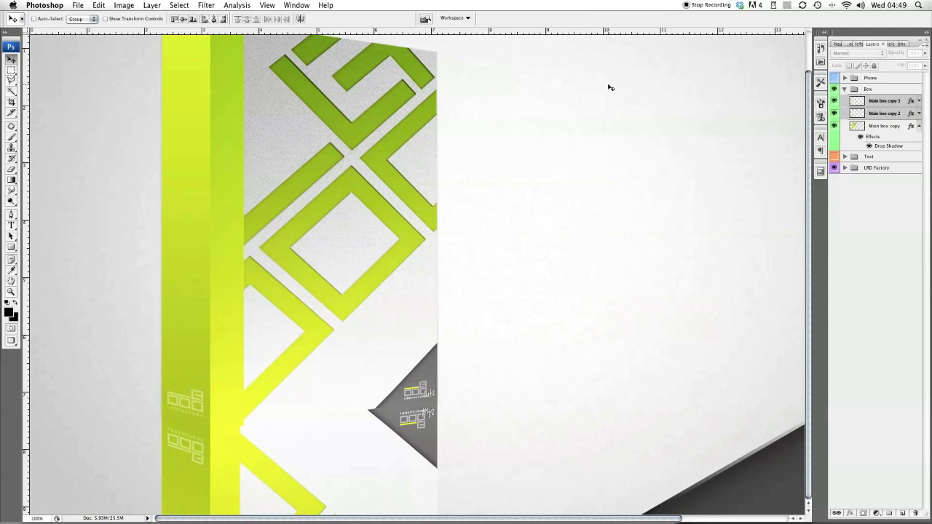
key("super+minus")
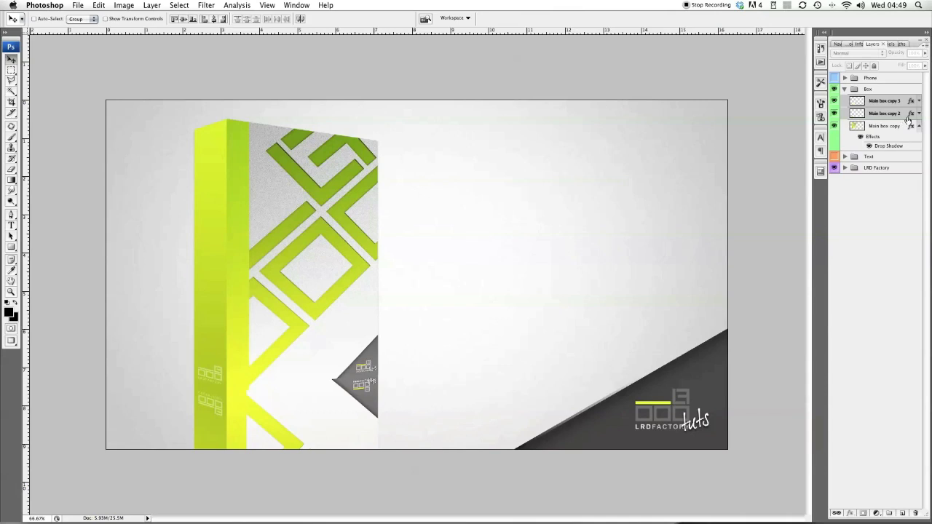
key("ctrl+g")
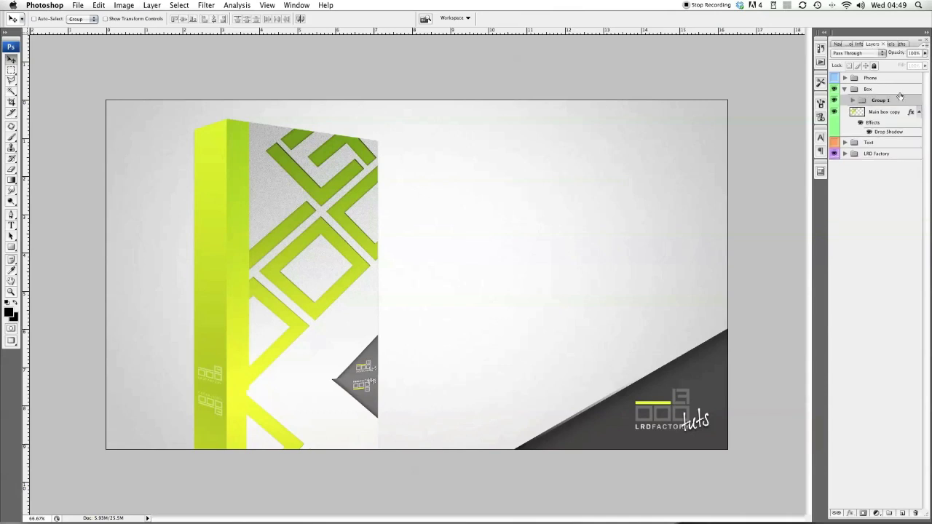
left_click(924, 53)
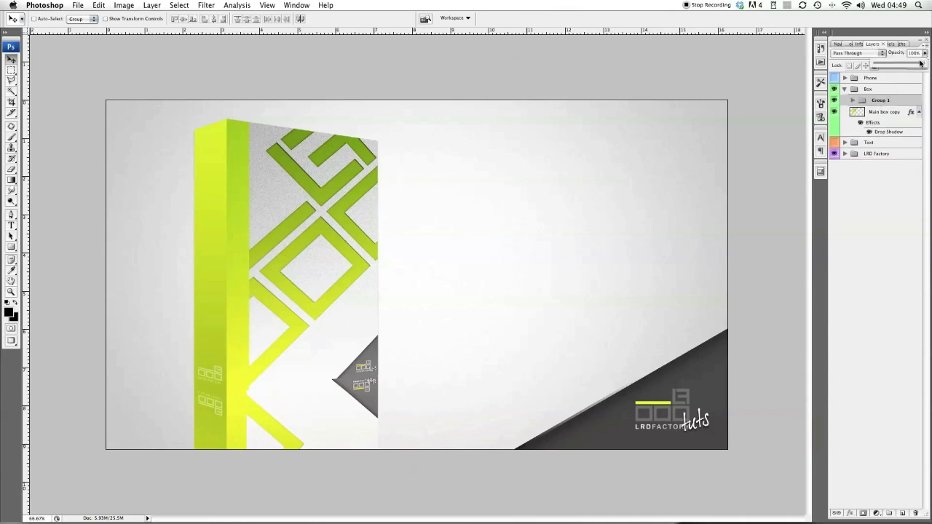
left_click(917, 57)
type("45")
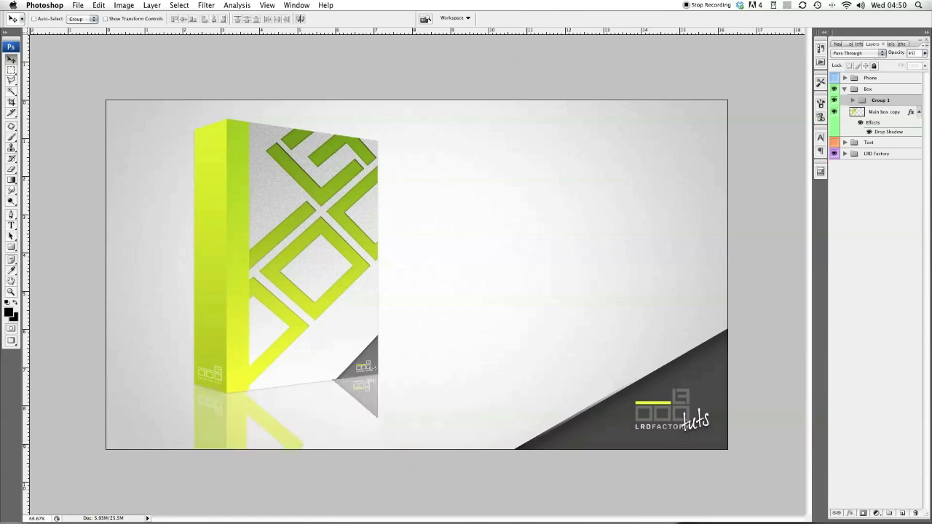
key("Return")
Step: Add a layer mask to the reflection group and fade the reflection with a linear gradient from the canvas bottom up to the box's base
left_click(861, 515)
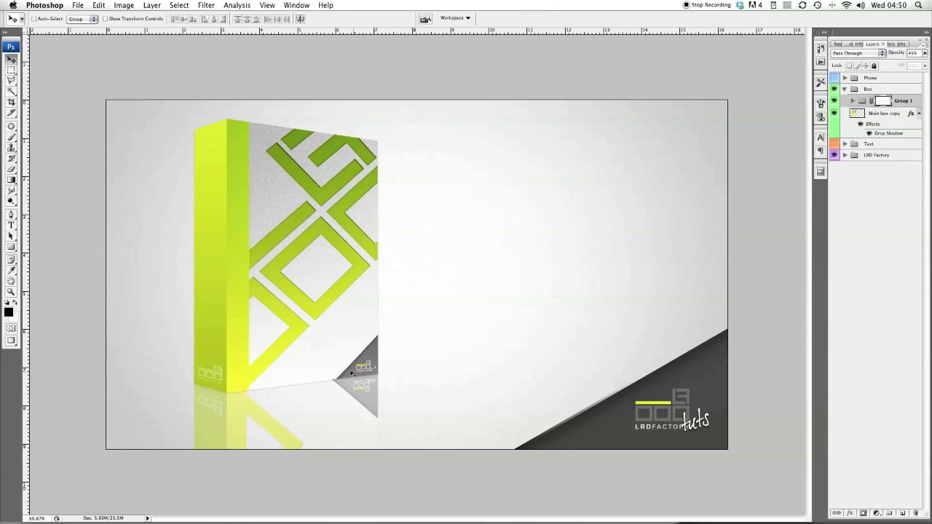
left_click(11, 179)
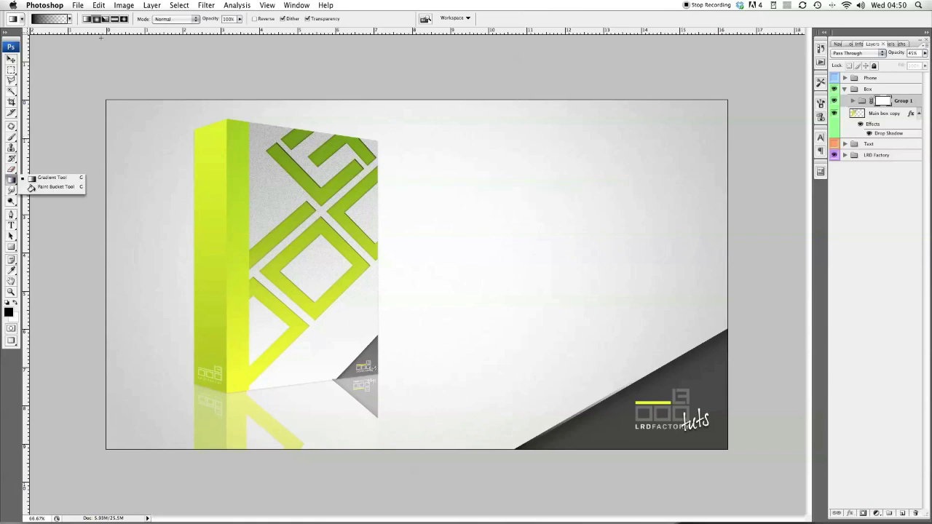
left_click(86, 20)
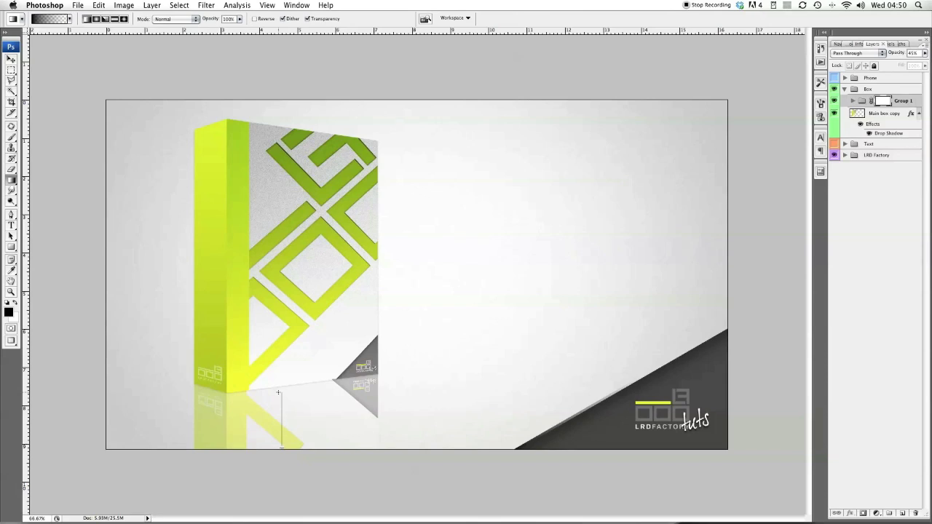
left_click_drag(278, 392, 278, 393)
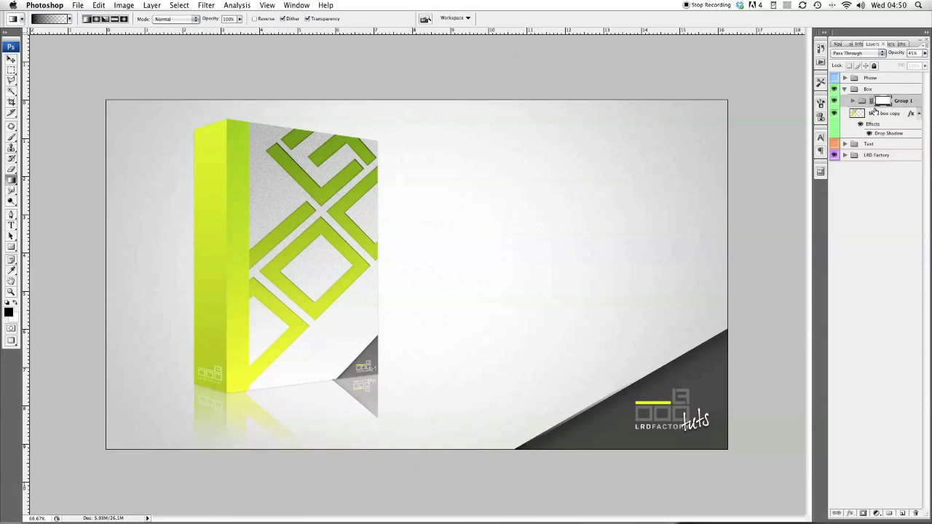
Step: Move the reflection group below Main box copy and outline a polygonal selection on the floor beside the box's green side face
left_click_drag(901, 102, 890, 133)
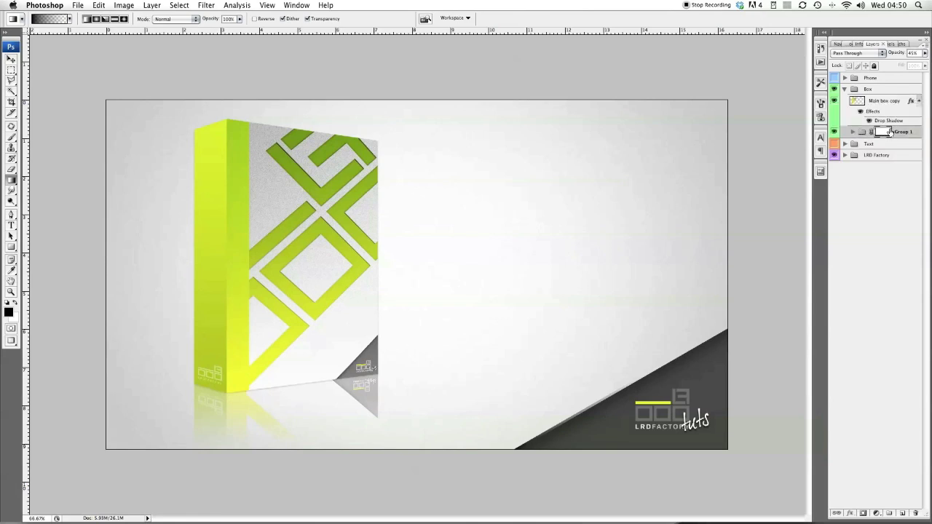
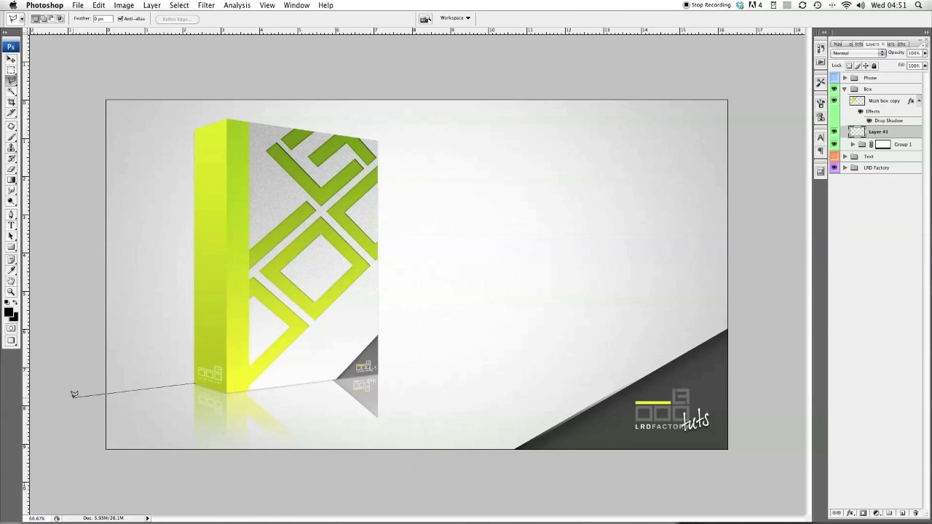
left_click(73, 397)
left_click(87, 471)
left_click(243, 475)
left_click(236, 384)
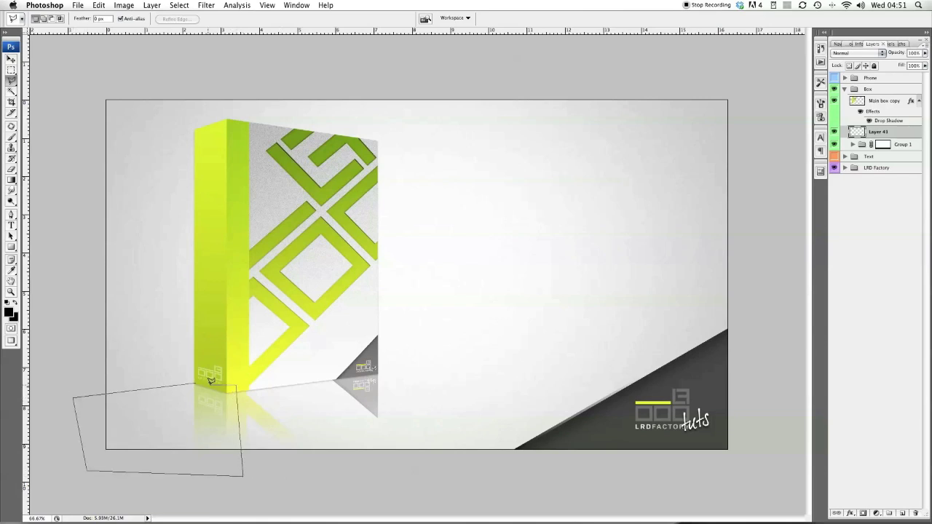
double_click(197, 385)
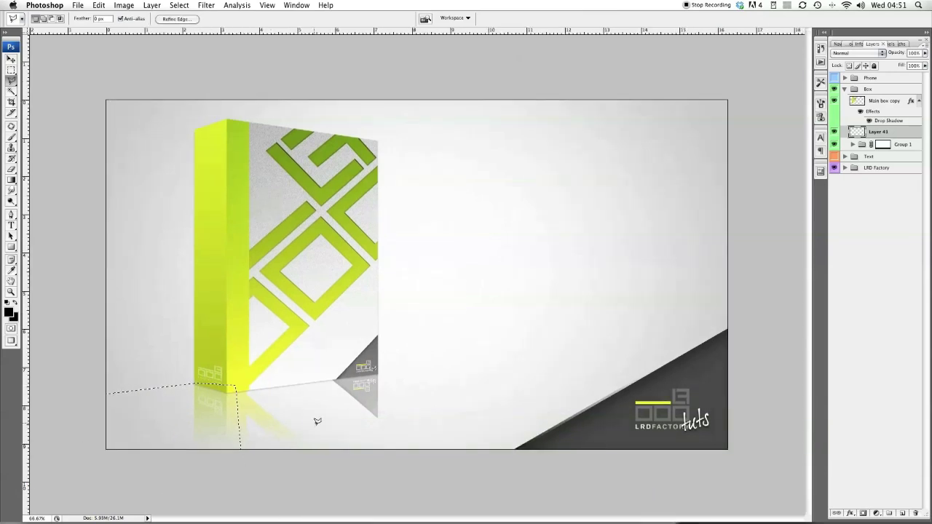
Step: Fill the selection on the new layer with a black-to-transparent gradient fading outward from the box's side-face base, and deselect
left_click(12, 181)
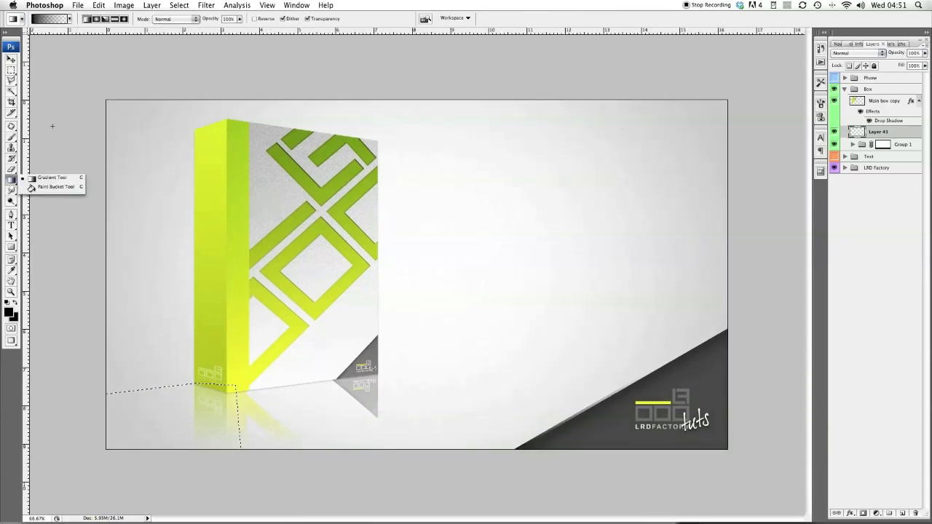
left_click(51, 178)
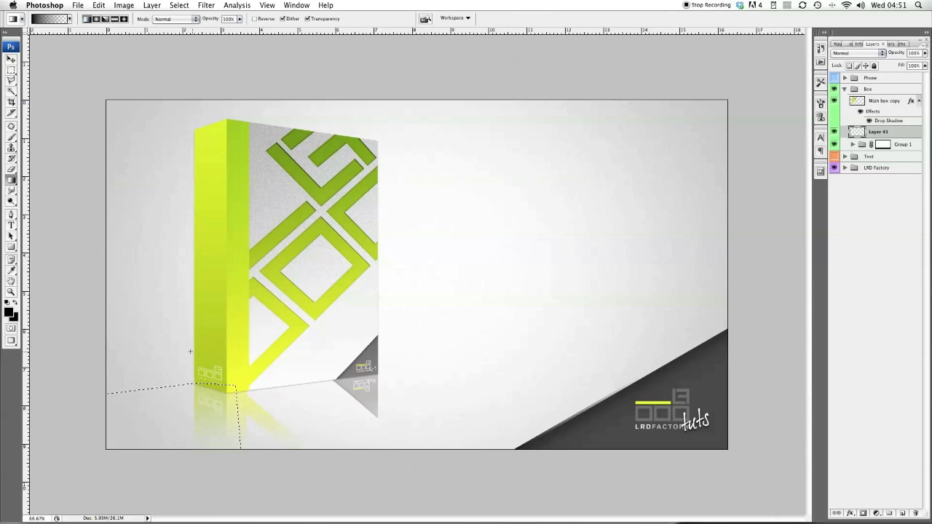
left_click_drag(194, 393, 162, 416)
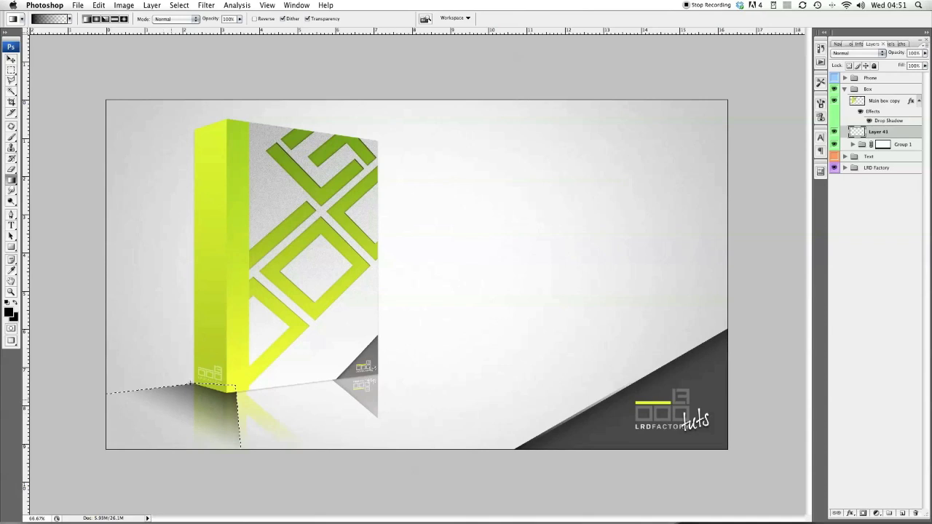
left_click(11, 70)
left_click(44, 70)
left_click(260, 190)
Step: Outline a second polygonal selection on the floor from the front face's outer bottom corner towards the LRD Factory logo
left_click(11, 80)
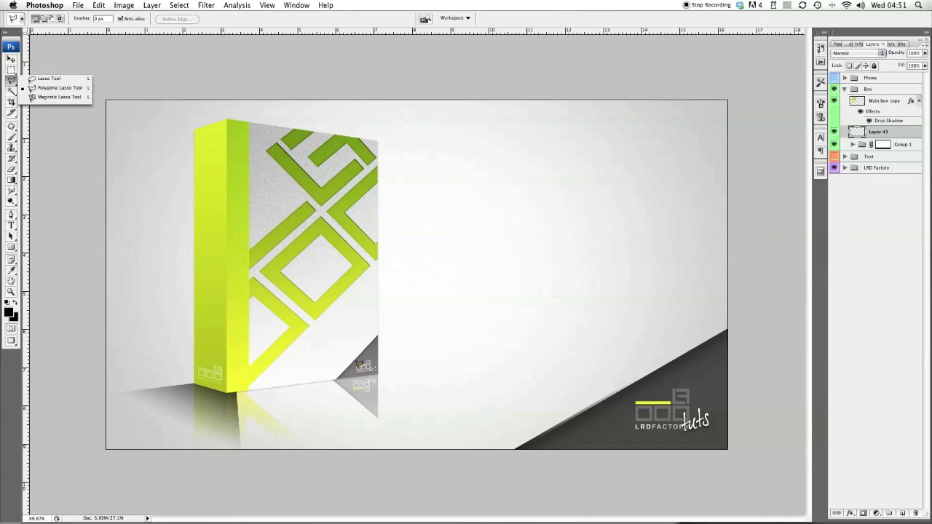
left_click(360, 363)
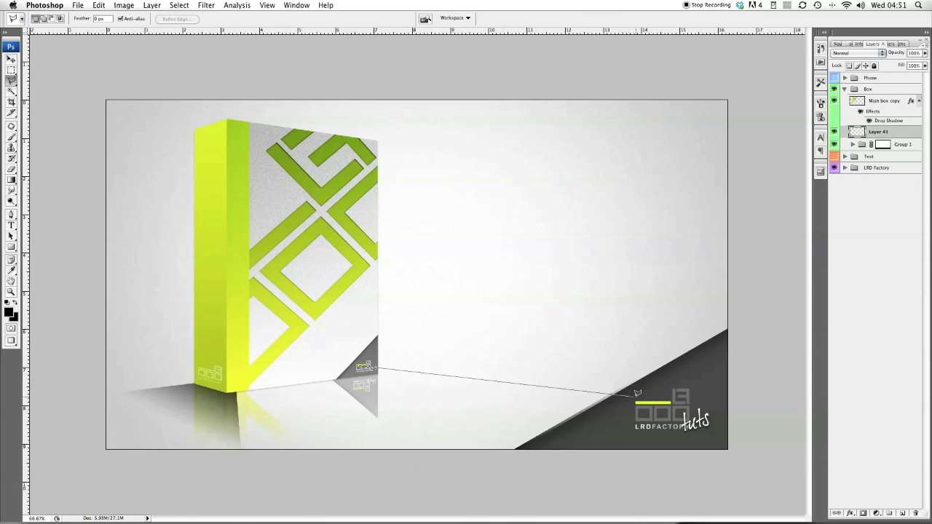
left_click(688, 388)
left_click(650, 473)
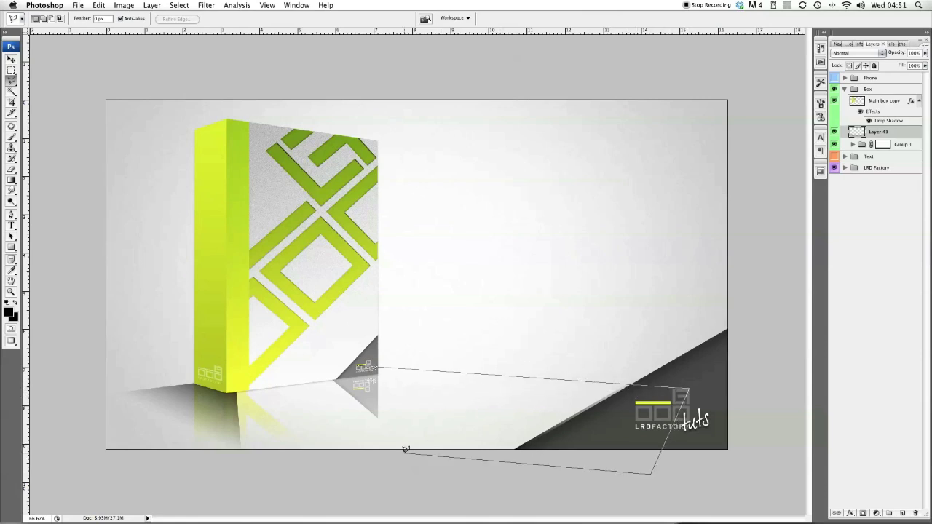
left_click(398, 461)
left_click(295, 369)
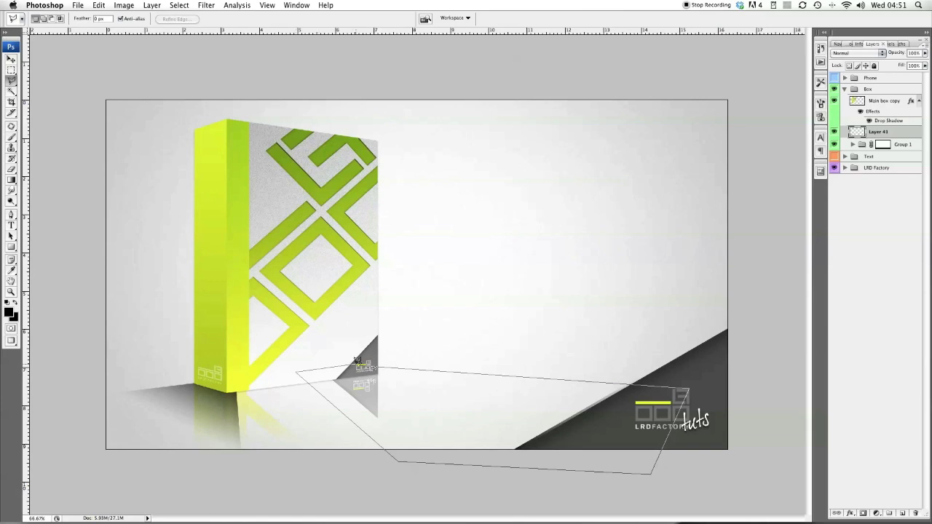
left_click(362, 367)
Step: Fill the front-side floor selection with a black-to-transparent gradient fading diagonally away from the box, and deselect
left_click_drag(11, 179, 40, 182)
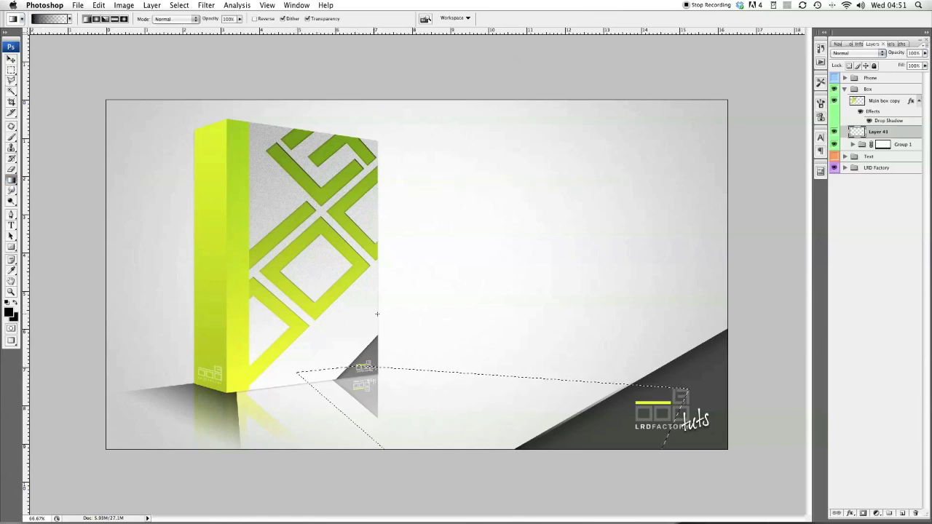
mouse_move(394, 333)
left_mouse_down()
mouse_move(402, 386)
mouse_move(422, 417)
mouse_move(492, 421)
left_mouse_up()
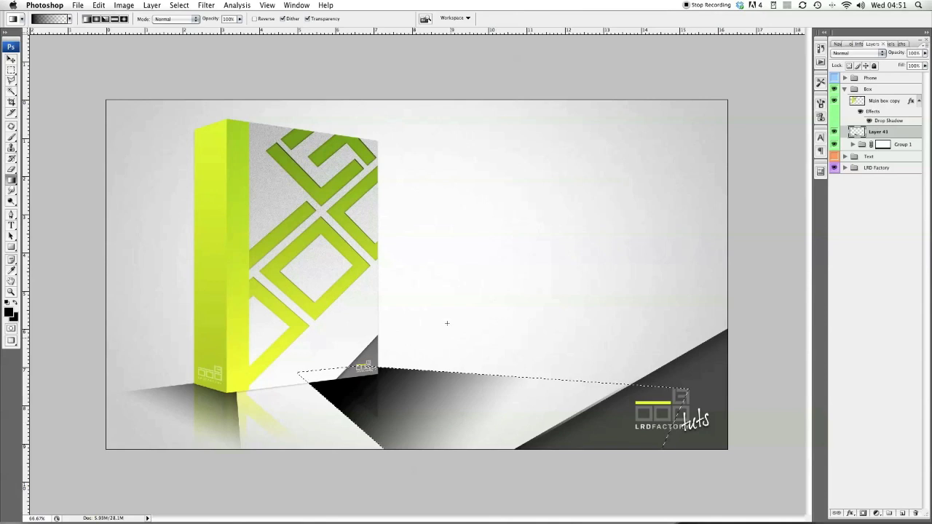
left_click_drag(12, 70, 51, 70)
left_click(389, 195)
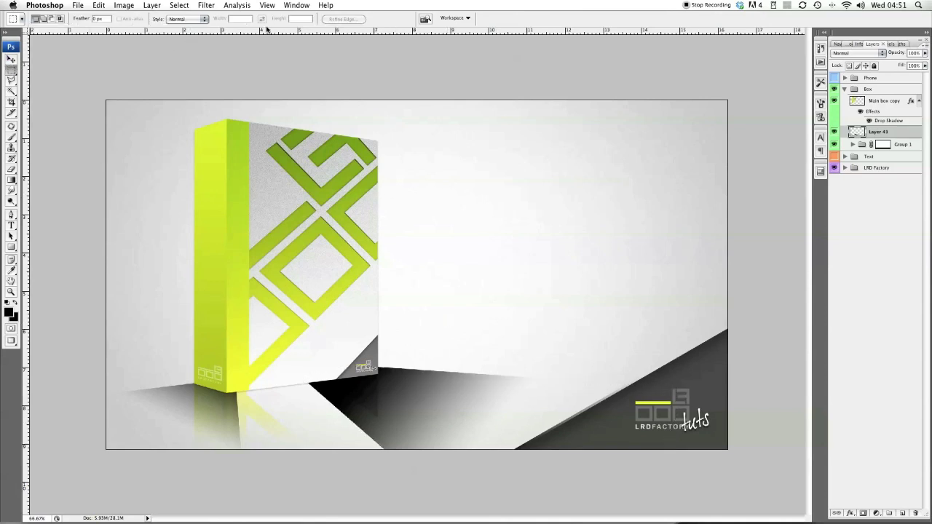
Step: Soften the floor shadows on Layer 41 with a 3-pixel Gaussian Blur and lower the layer's opacity to 8%
left_click(200, 6)
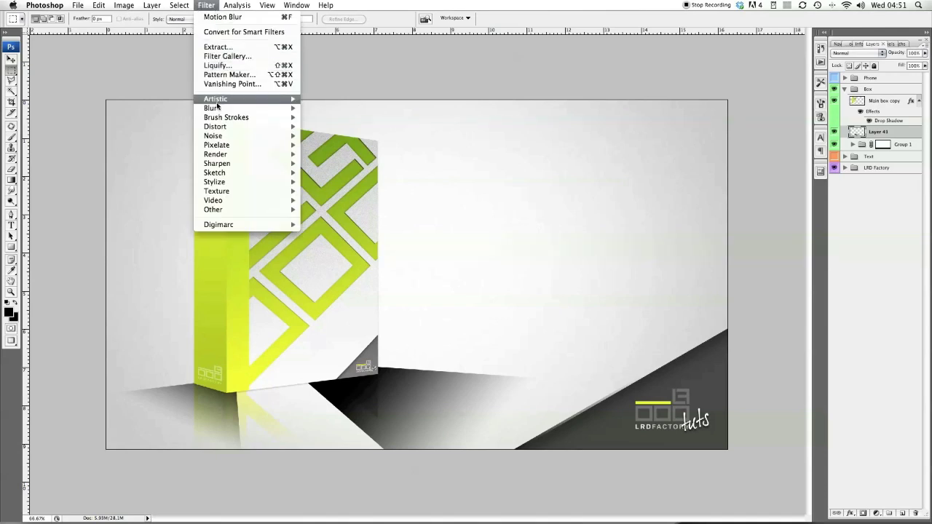
mouse_move(216, 107)
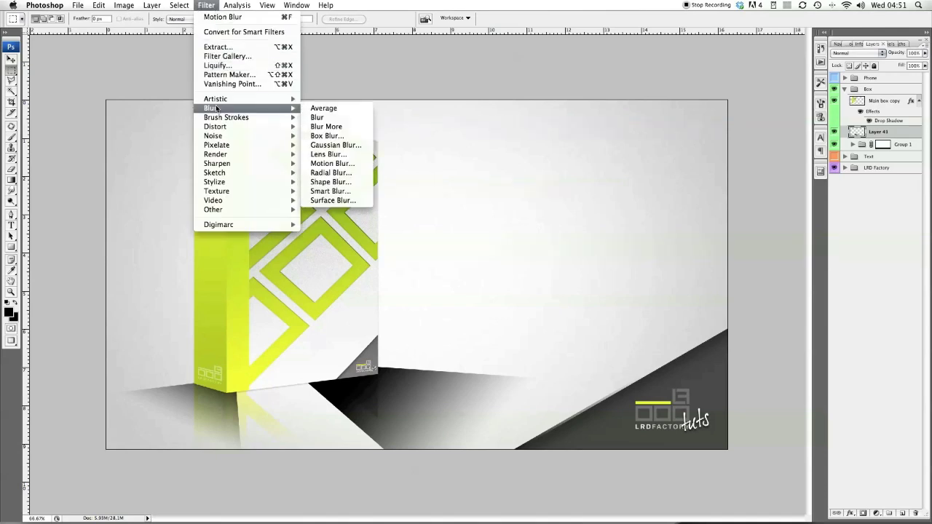
left_click(350, 145)
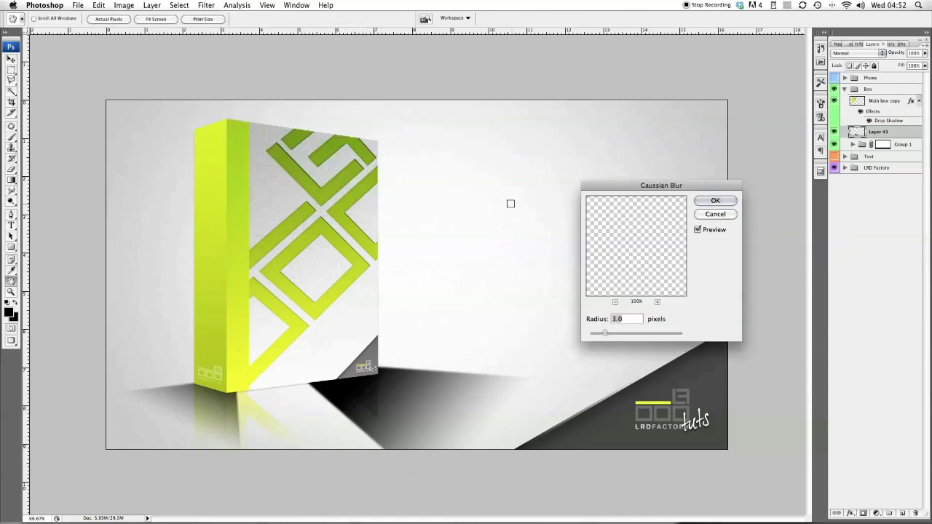
key("Escape")
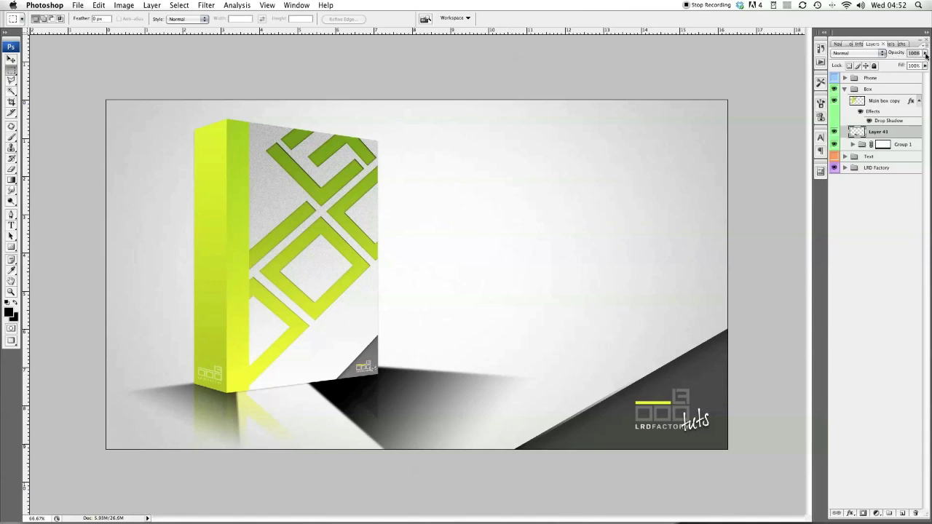
left_click_drag(926, 54, 853, 65)
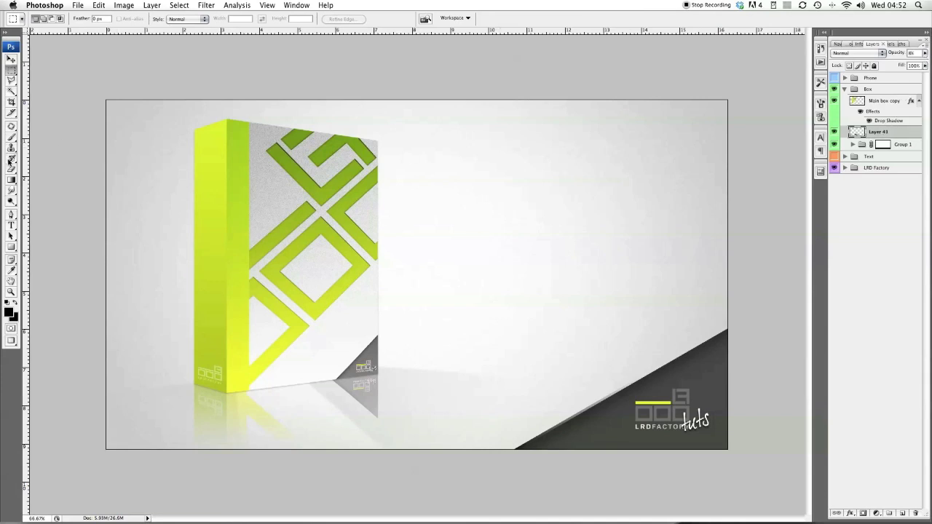
Step: Erase the hard shadow edges in front of the box with a soft, large Eraser brush on Layer 41
left_click(11, 171)
left_click_drag(11, 173, 51, 168)
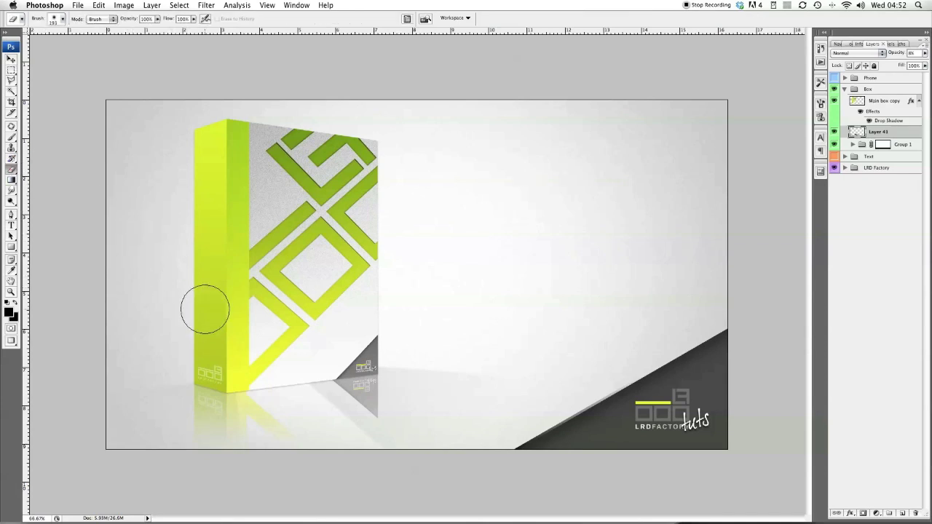
mouse_move(262, 379)
left_mouse_down()
mouse_move(307, 410)
mouse_move(281, 415)
left_mouse_up()
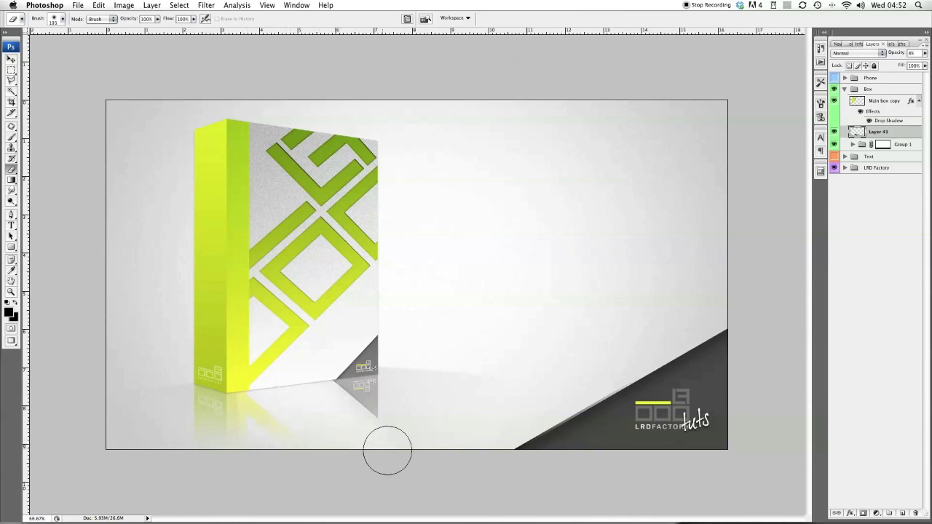
mouse_move(228, 415)
left_mouse_down()
mouse_move(233, 399)
mouse_move(322, 415)
mouse_move(267, 389)
left_mouse_up()
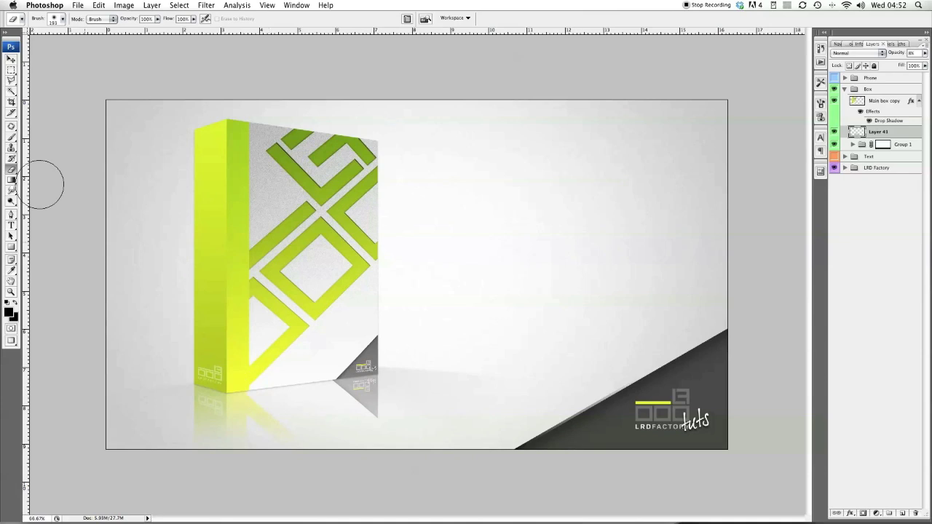
left_click(11, 70)
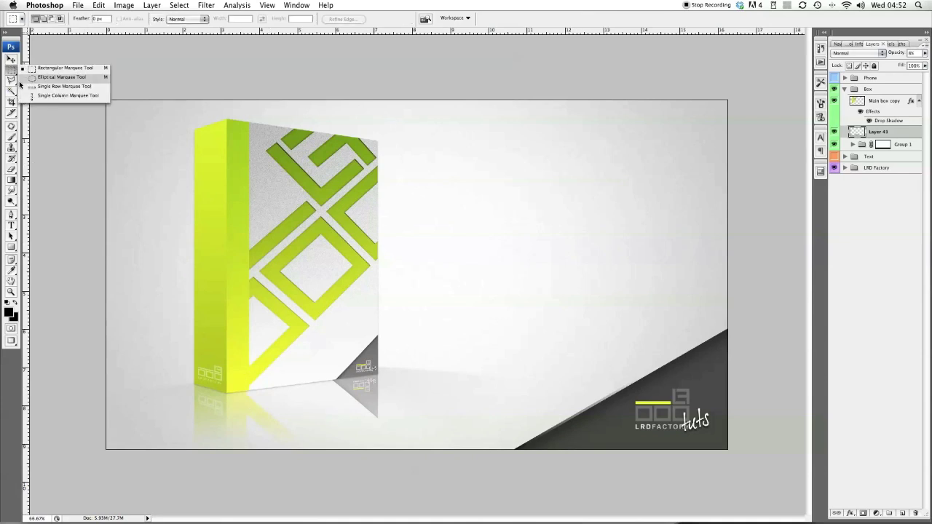
Step: Check the Drop Shadow settings of the Main box copy layer and inspect the box's reflection and shadow up close
left_click(894, 122)
left_click(893, 122)
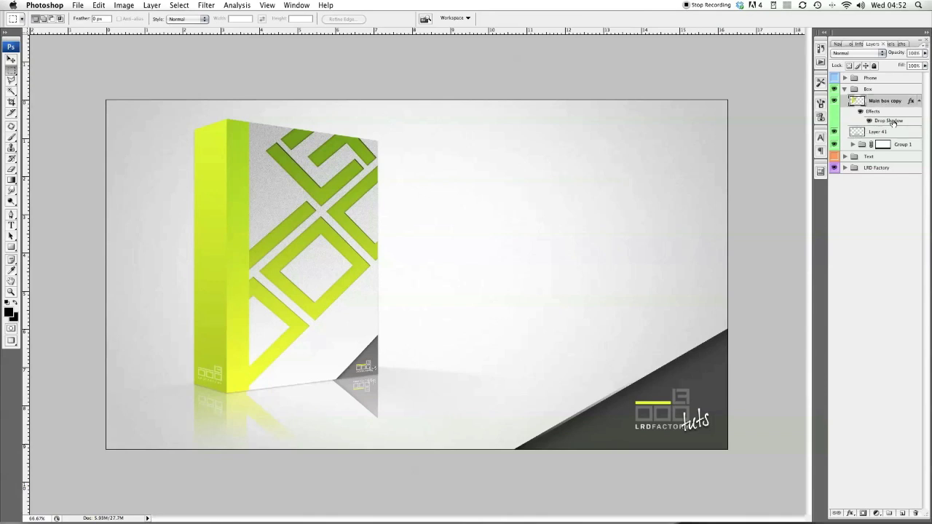
double_click(893, 122)
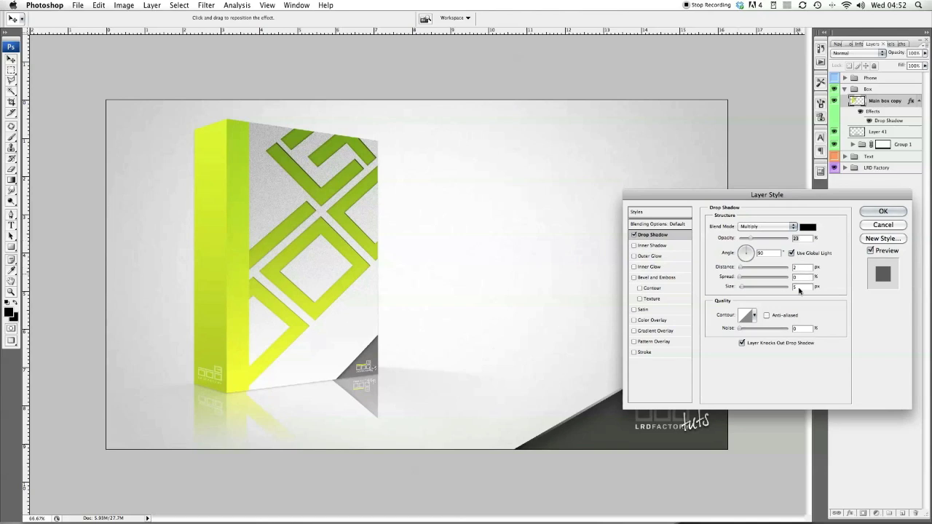
left_click(880, 211)
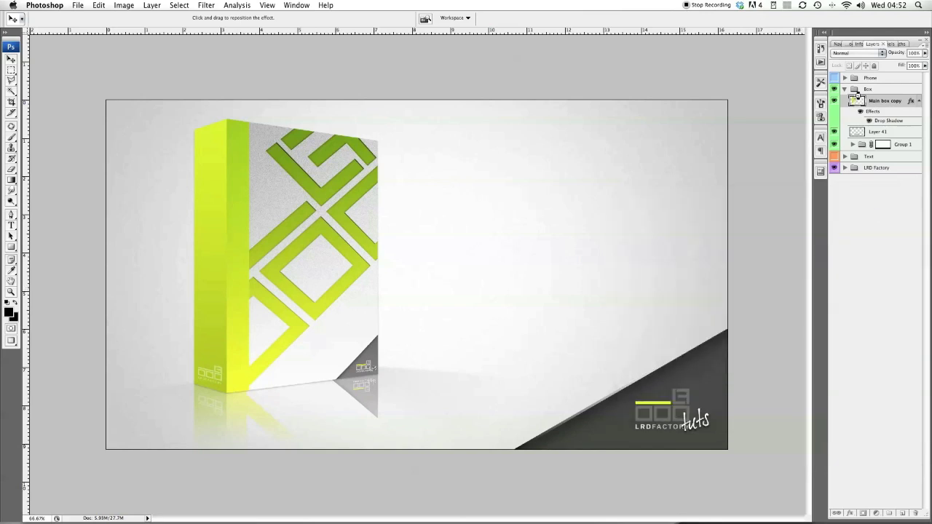
key("m")
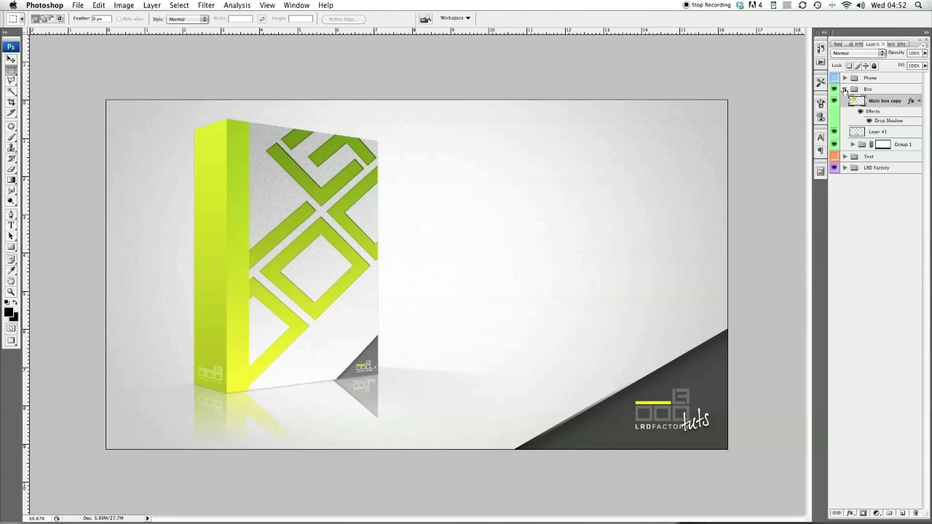
key("super+plus")
scroll(526, 171, "left", 5)
scroll(526, 171, "down", 2)
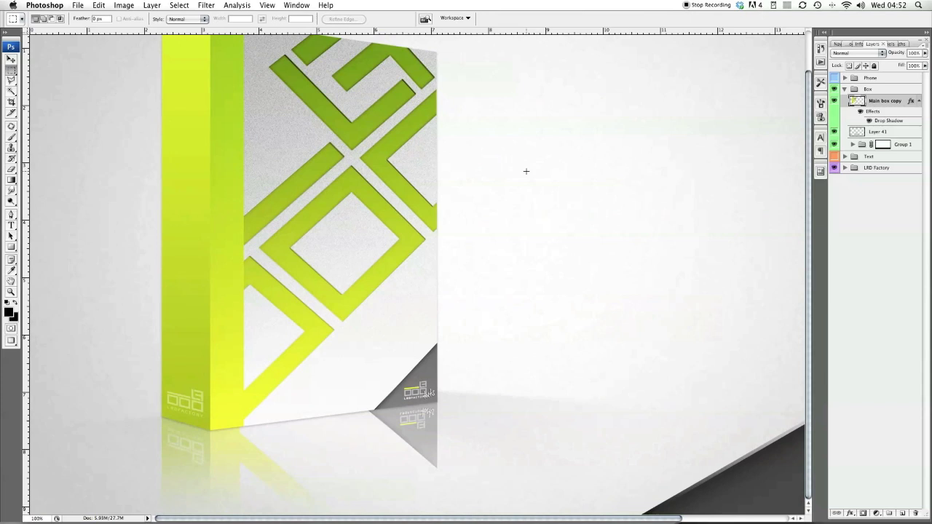
key("super+minus")
key("super+minus")
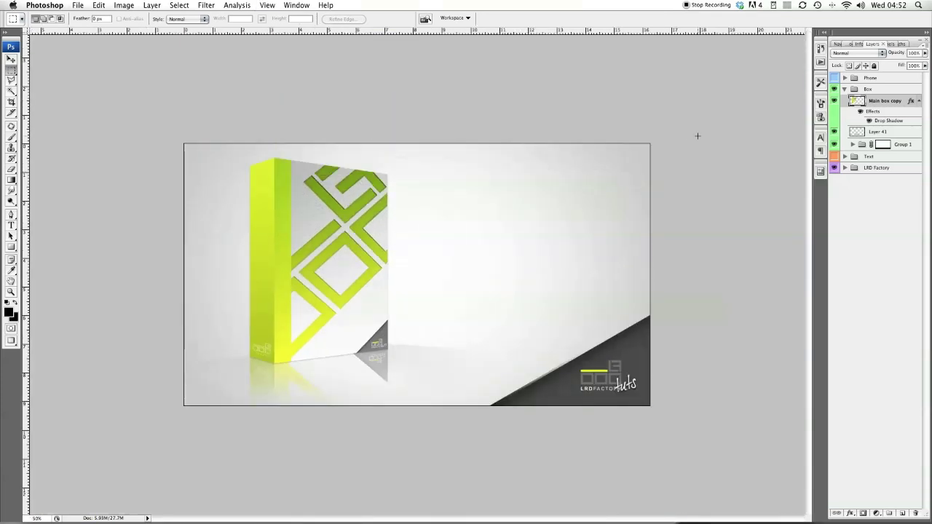
Step: Collapse and hide the Box group, and show and expand the Phone group
left_click(844, 90)
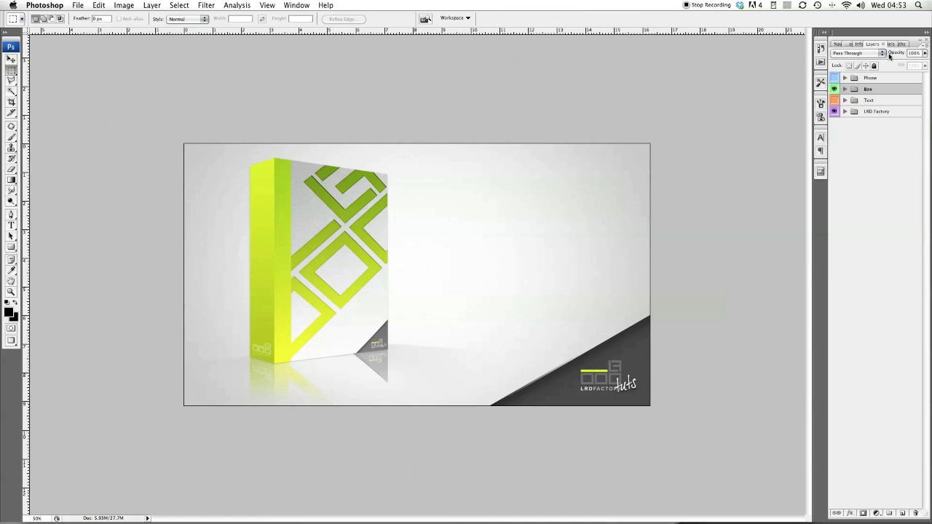
left_click(833, 89)
left_click(835, 78)
left_click(843, 77)
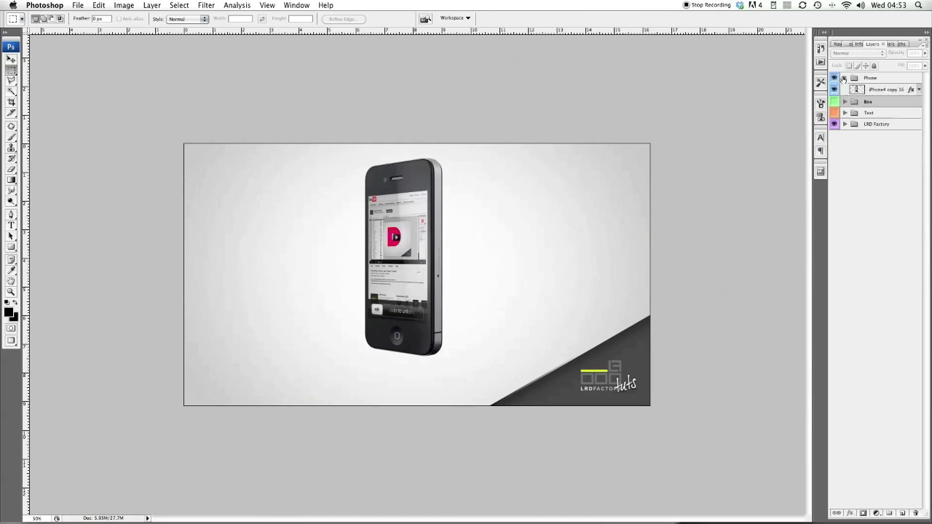
Step: Duplicate the iPhone4 copy 16 layer, flip the copy vertically and move it directly below the phone as a reflection
left_click(867, 89)
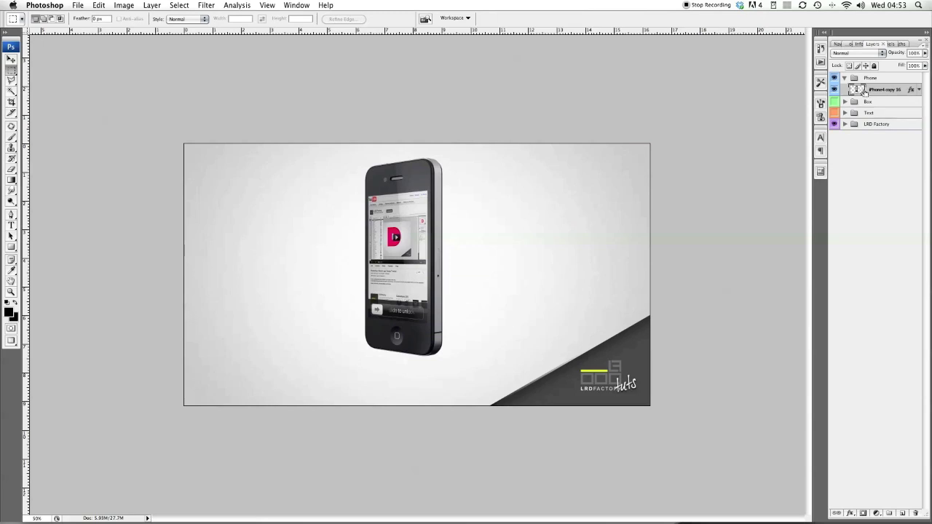
key("super+j")
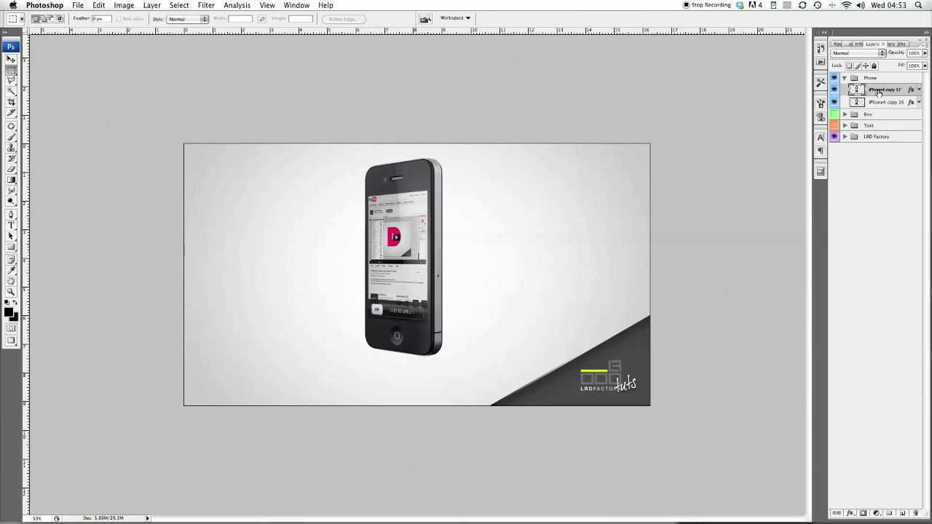
key("super+t")
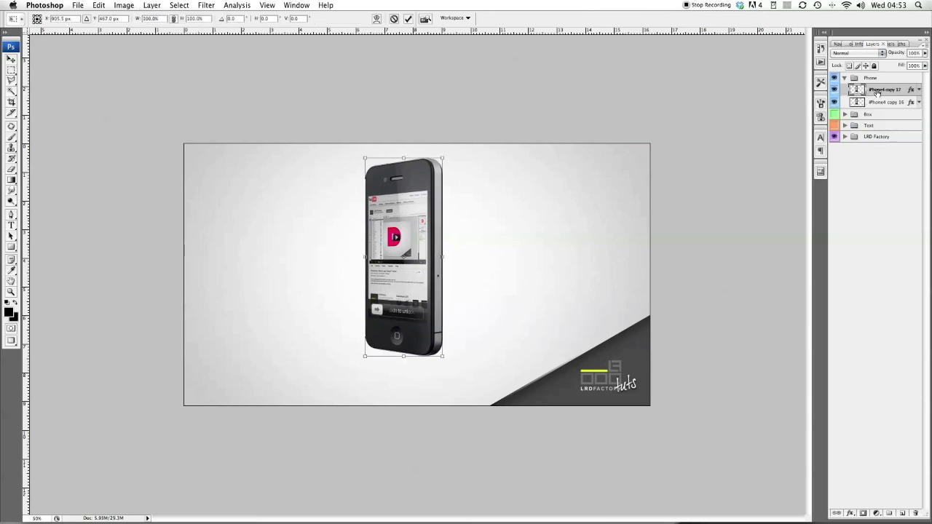
right_click(393, 192)
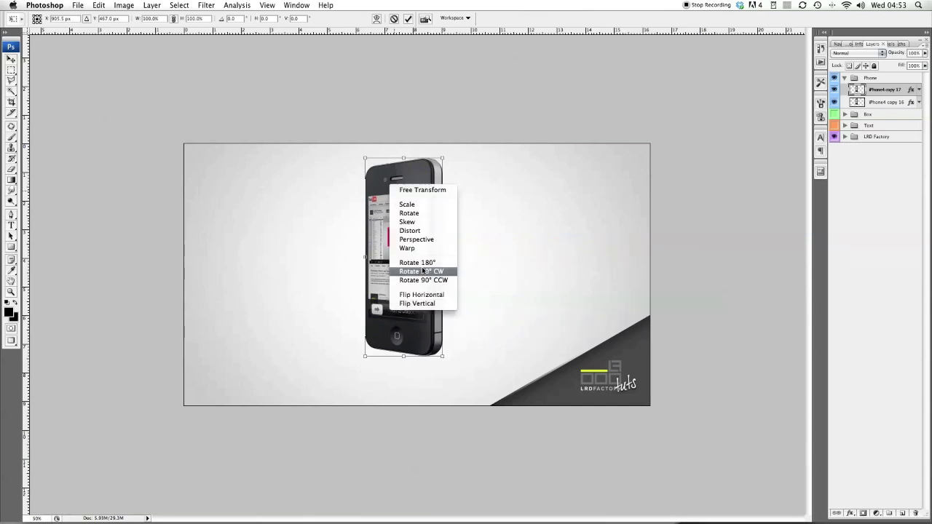
left_click(420, 303)
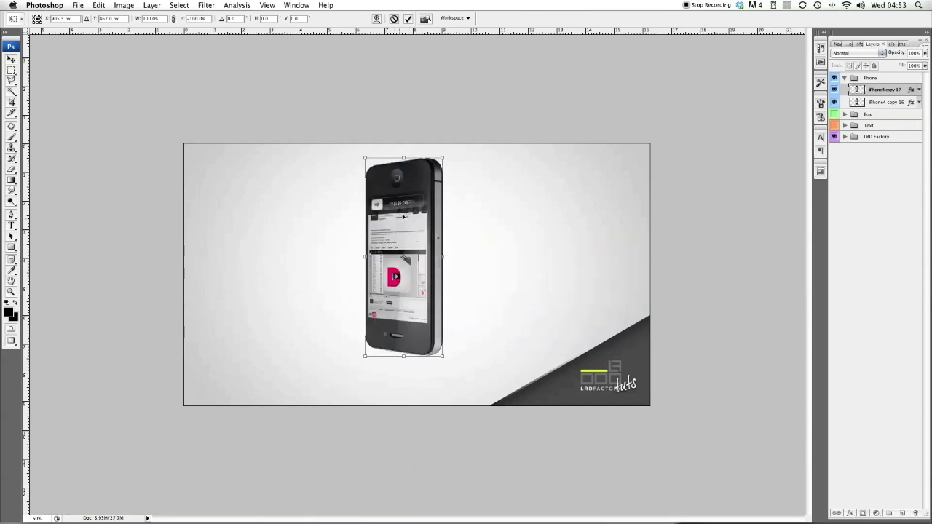
left_click_drag(430, 201, 433, 398)
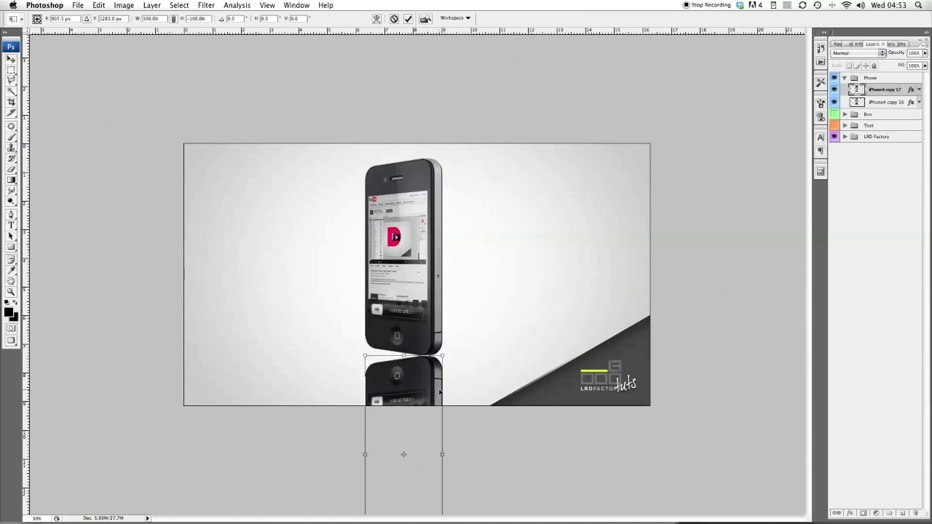
key("Return")
key("m")
Step: Place the flipped phone layer beneath iPhone4 copy 16 in the layer order and select it
left_click_drag(876, 89, 874, 108)
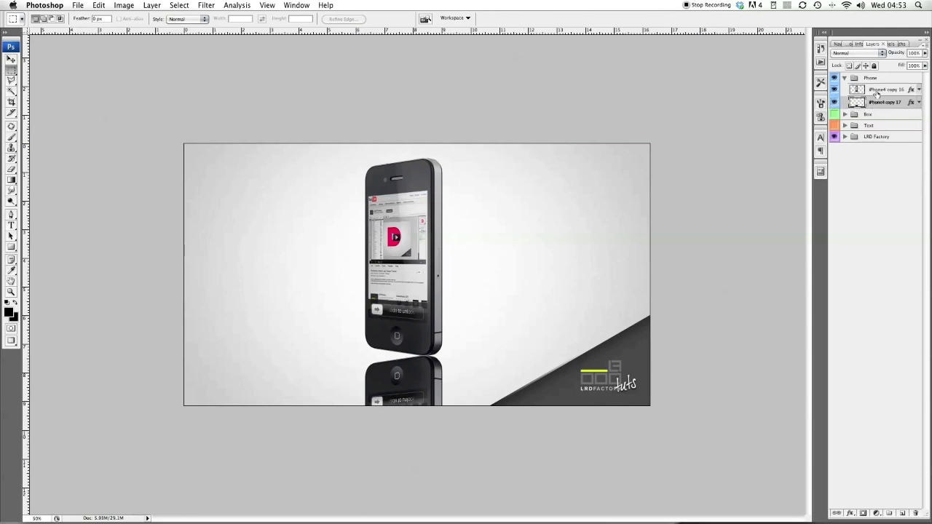
left_click(877, 90)
left_click(833, 89)
left_click(834, 89)
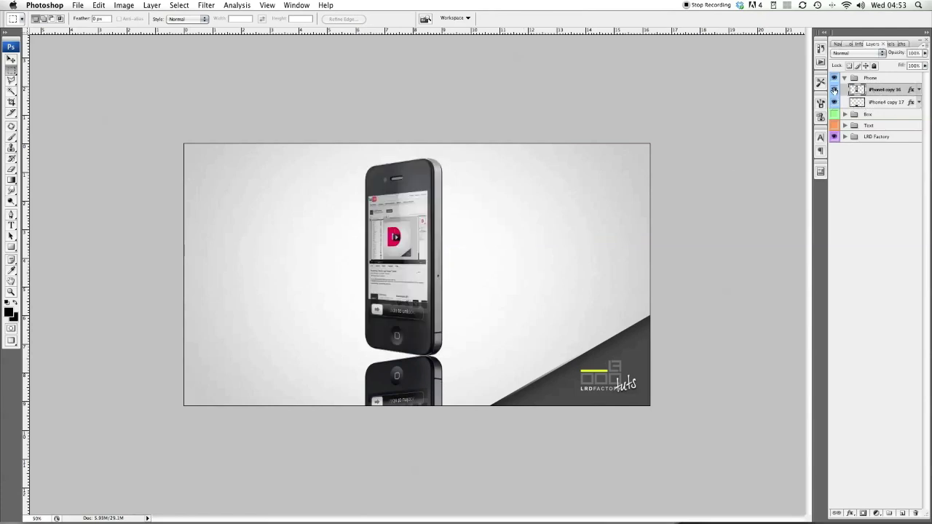
left_click(872, 102)
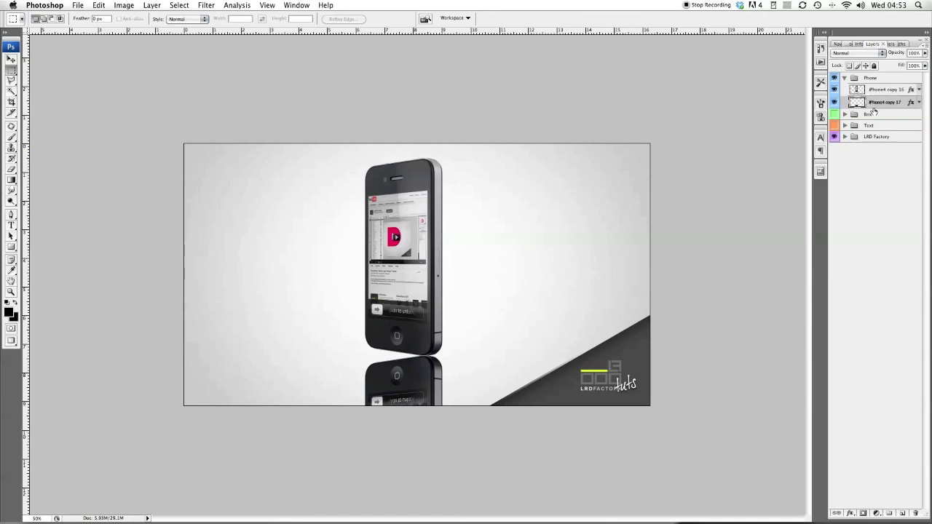
Step: Start a black Pen shape above the reflection layer, curving it around the upper-left corner of the upright phone's face
key("super+equal")
key("super+equal")
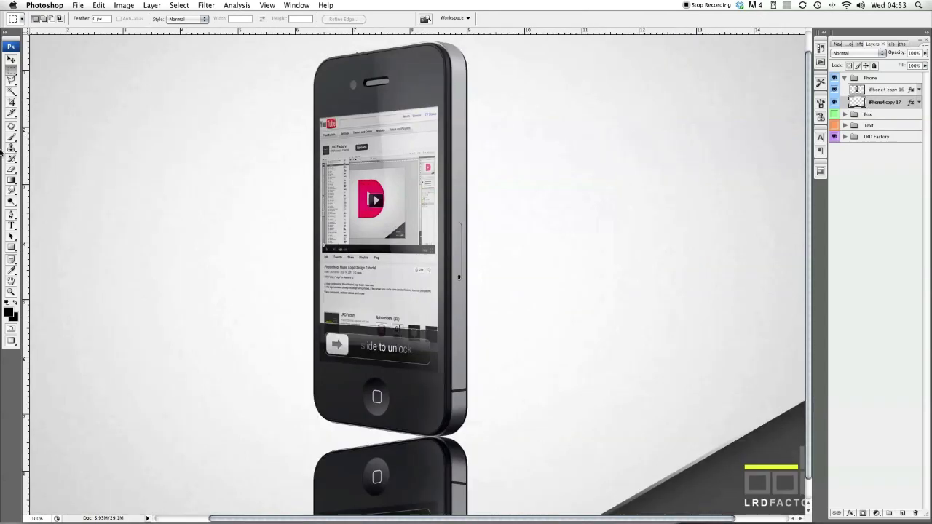
left_click(12, 214)
left_click(61, 216)
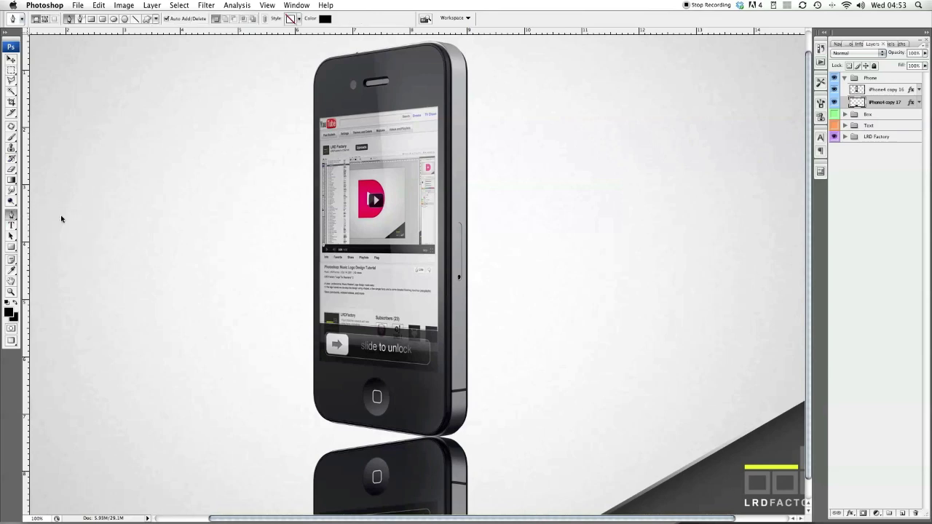
key("super+equal")
scroll(233, 146, "up", 5)
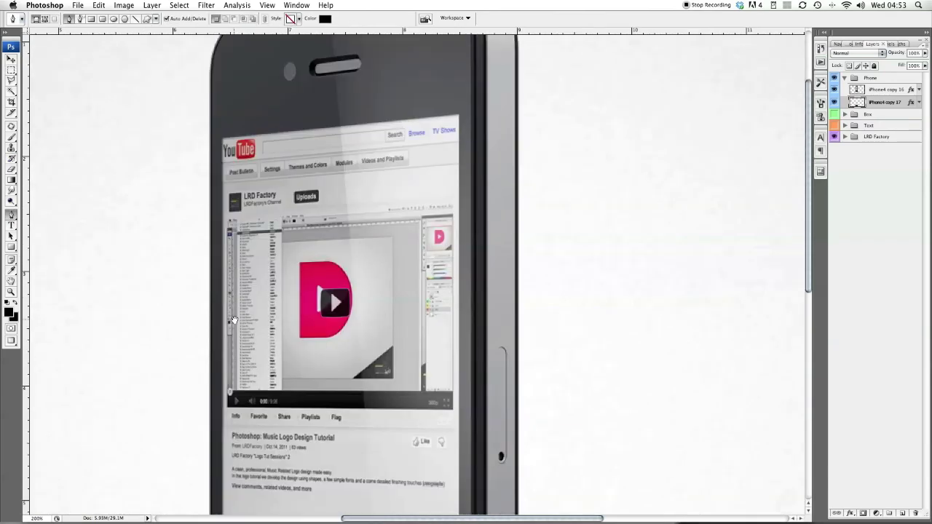
scroll(229, 213, "up", 3)
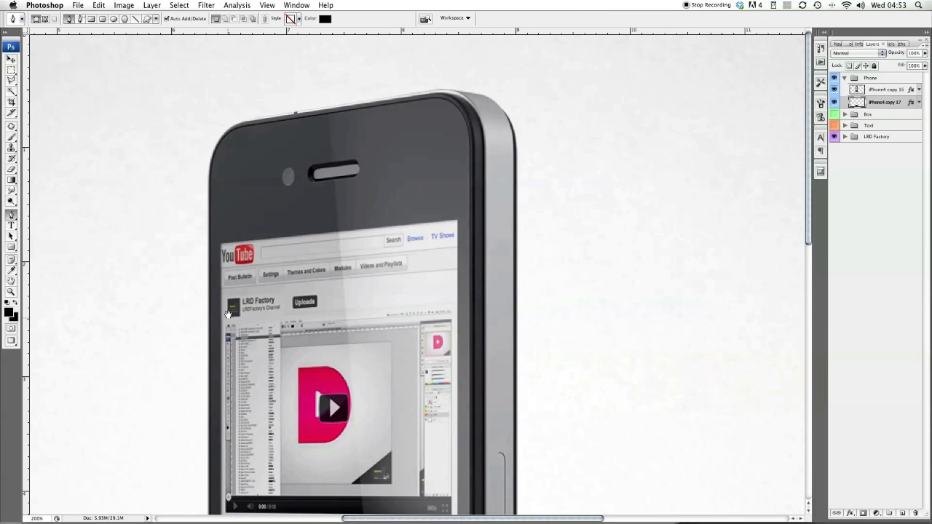
left_click(209, 188)
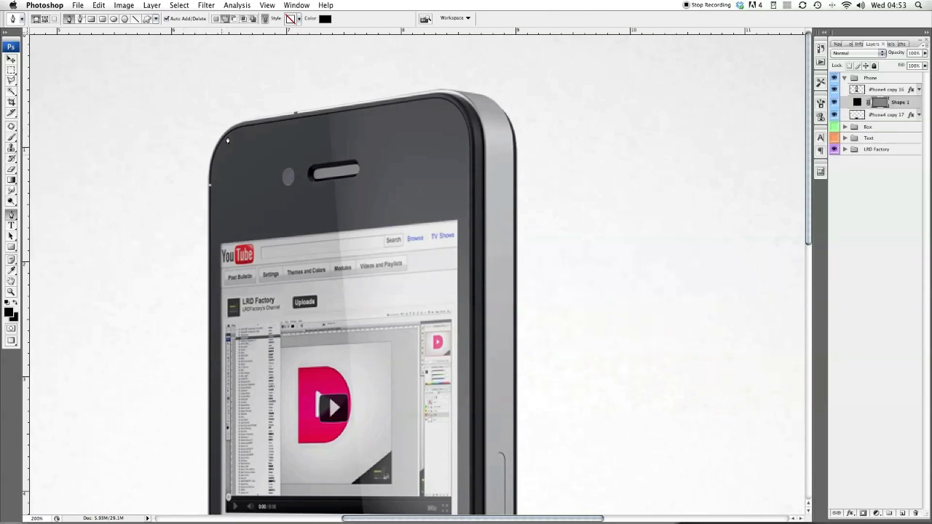
left_click_drag(245, 129, 281, 127)
left_click(245, 130, "alt")
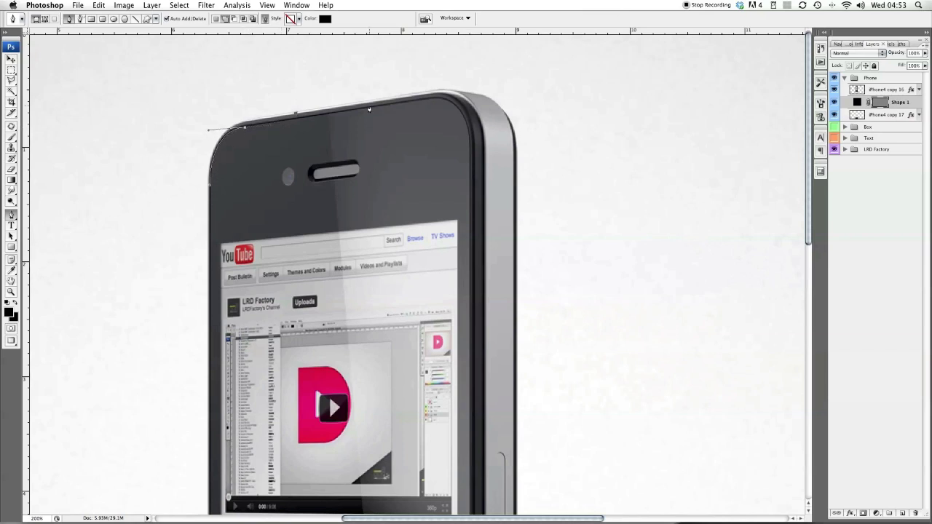
Step: Continue the shape along the face's top edge, right corner and right side, cross it mid-screen and close the outline
left_click(431, 101)
left_click_drag(469, 144, 471, 195)
left_click_drag(468, 343, 442, 193)
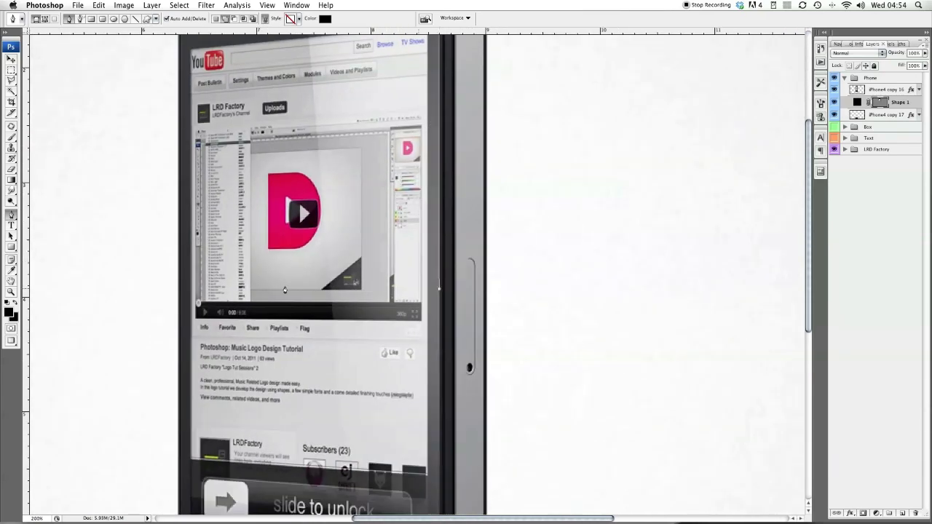
left_click(180, 307)
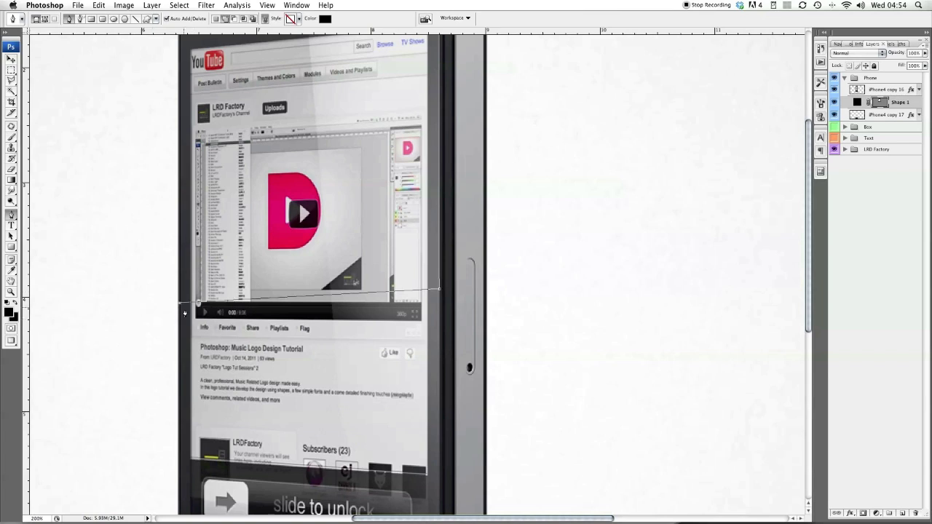
scroll(188, 165, "up", 5)
left_click(181, 147)
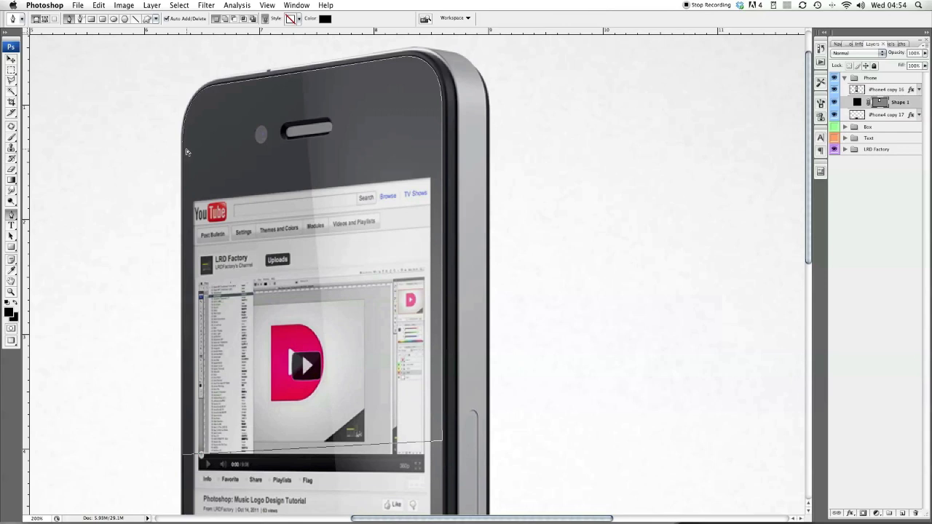
Step: Flip the black shape horizontally and move it down to cover the front face of the phone's reflection
key("super+t")
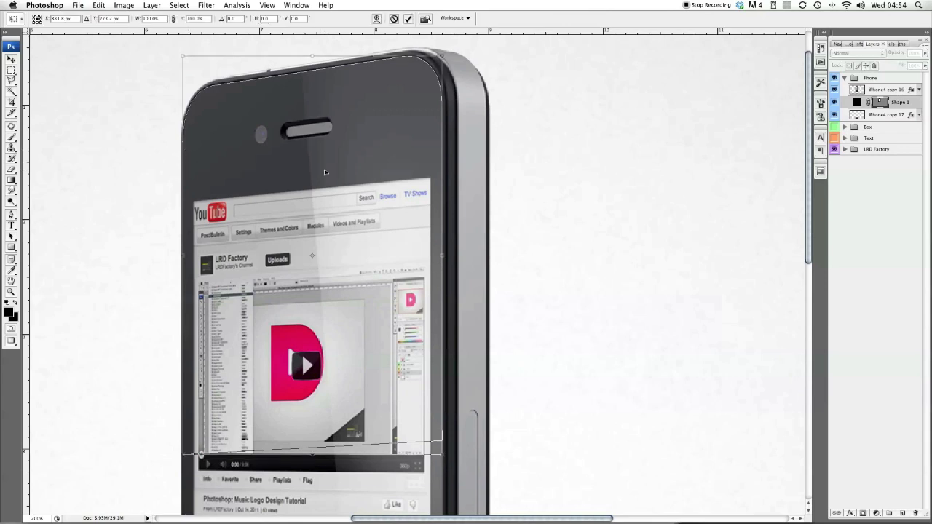
right_click(321, 166)
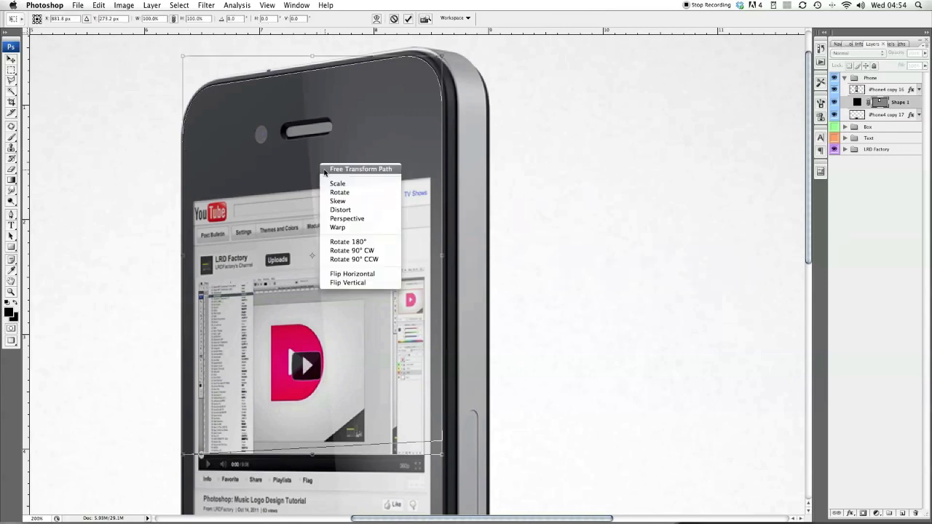
left_click(371, 275)
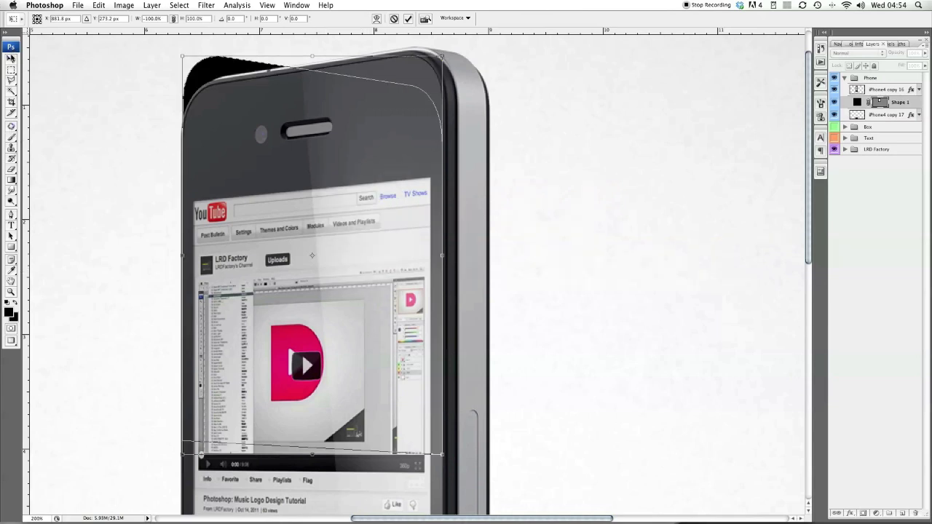
left_click(11, 59)
key("Return")
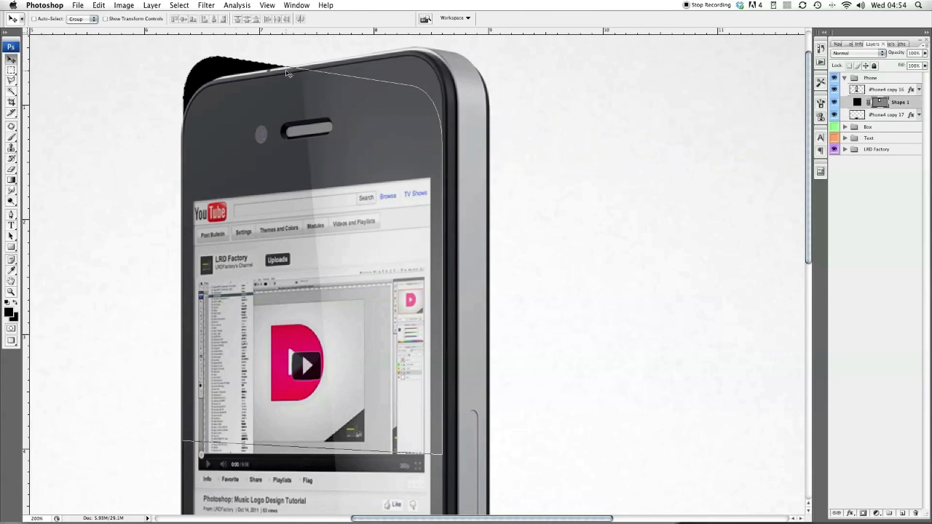
key("super+minus")
left_click_drag(360, 117, 369, 478)
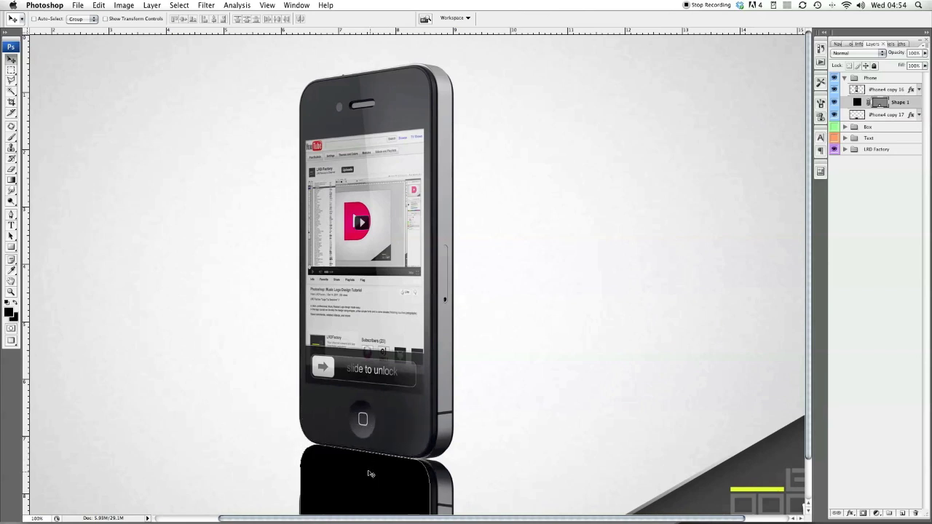
key("super+minus")
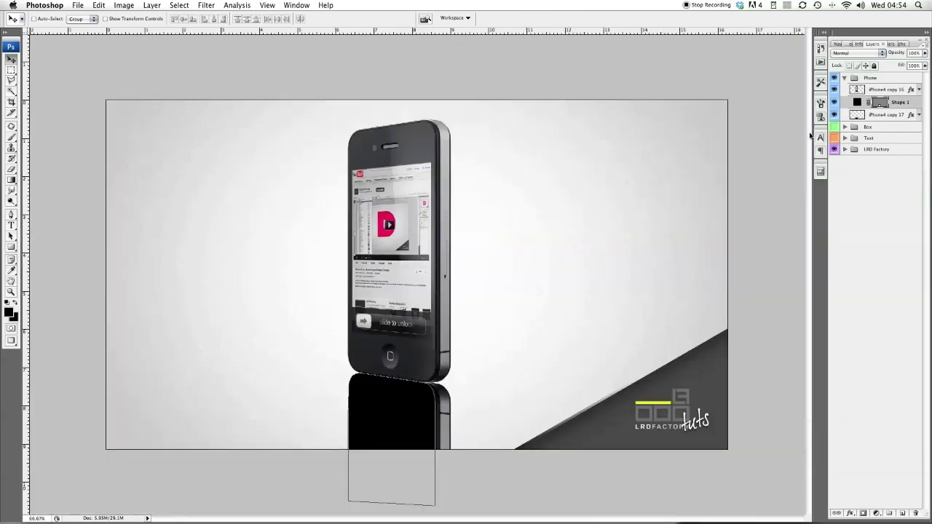
left_click(889, 115)
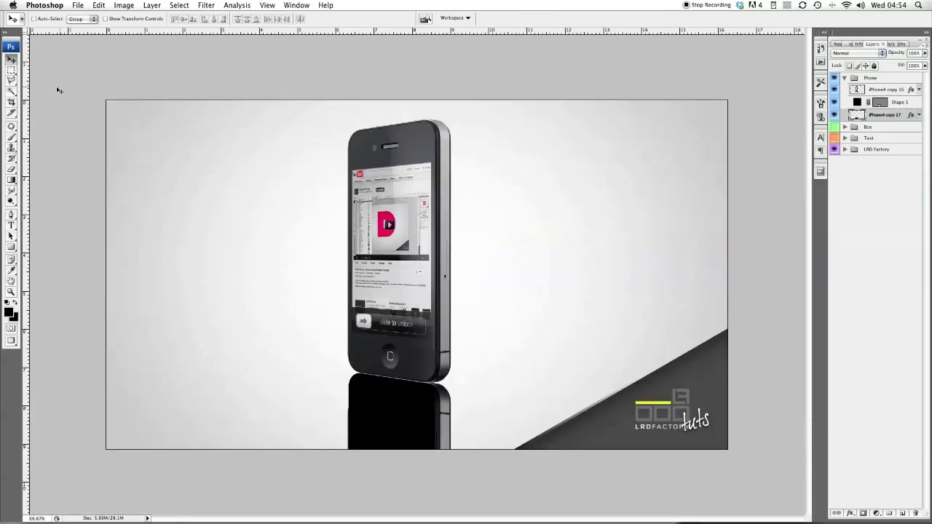
left_click(11, 70)
left_click_drag(276, 232, 349, 520)
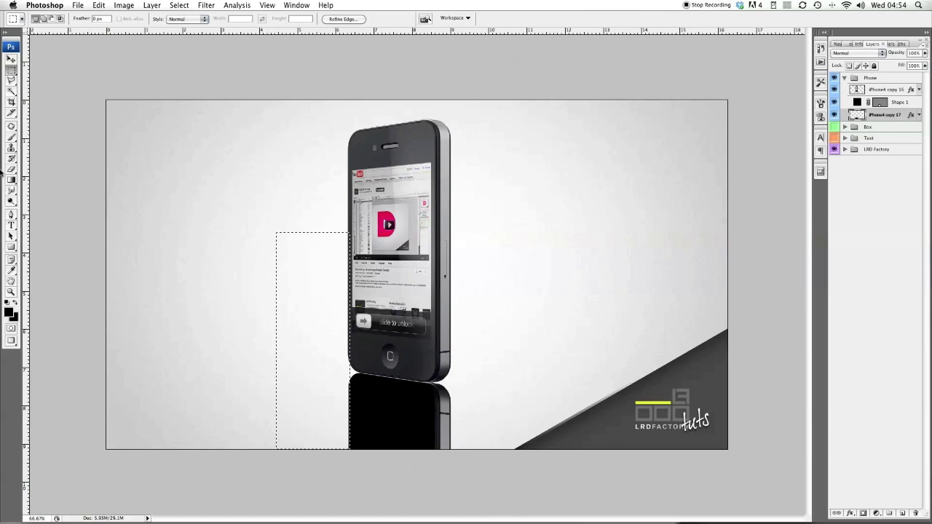
left_click(200, 191)
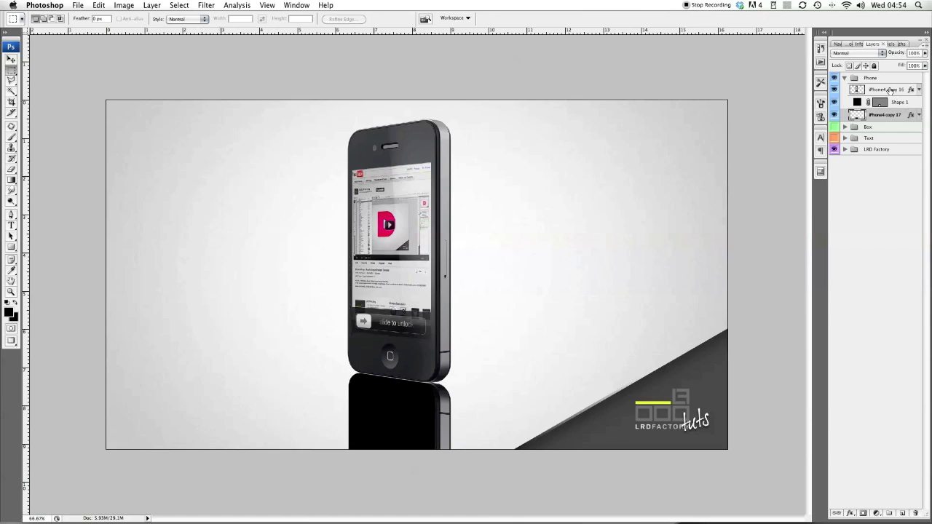
Step: Duplicate the iPhone4 copy 16 layer and fit an elliptical selection around the upright phone's home button
left_click(889, 89)
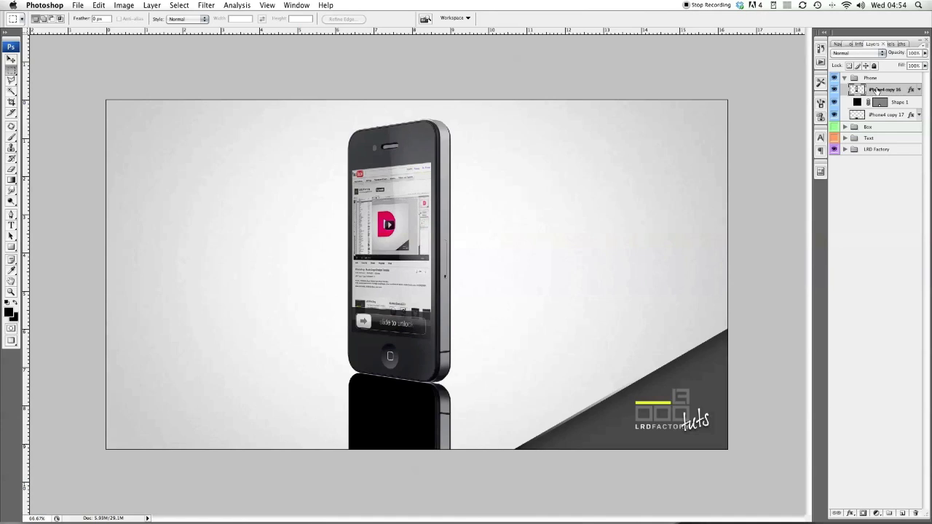
key("super+j")
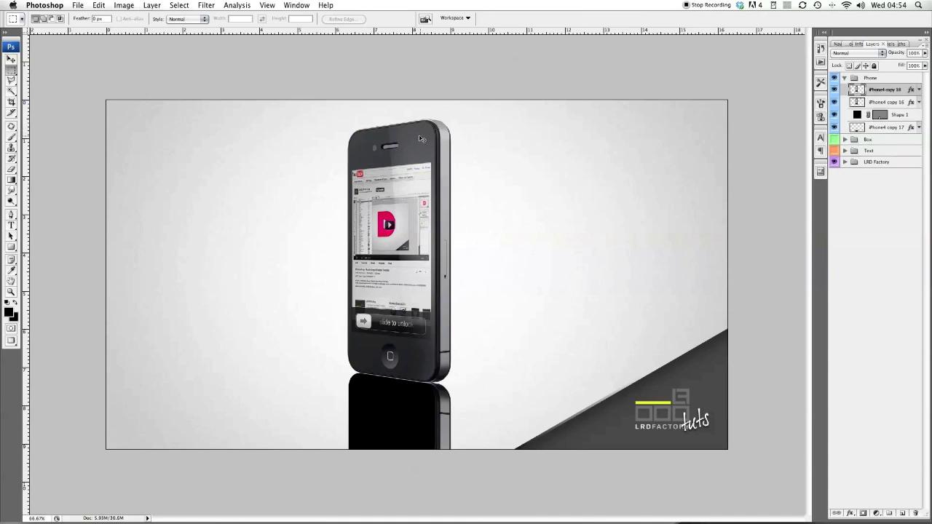
key("super+plus")
key("super+plus")
scroll(375, 302, "down", 5)
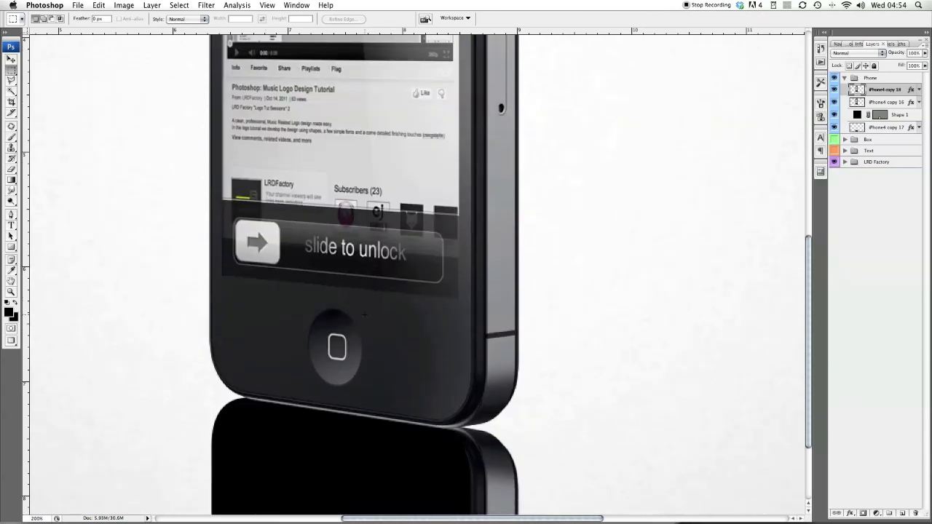
left_click(11, 70)
left_click(49, 77)
left_click_drag(303, 300, 366, 390)
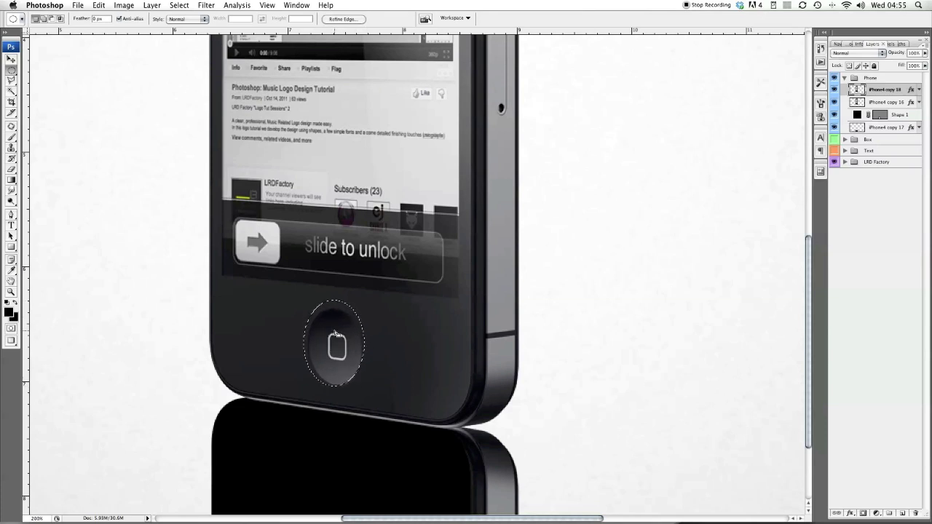
left_click_drag(337, 337, 335, 337)
Step: Invert the selection, delete everything except the home button from the duplicated phone layer, and deselect
key("super+minus")
key("super+minus")
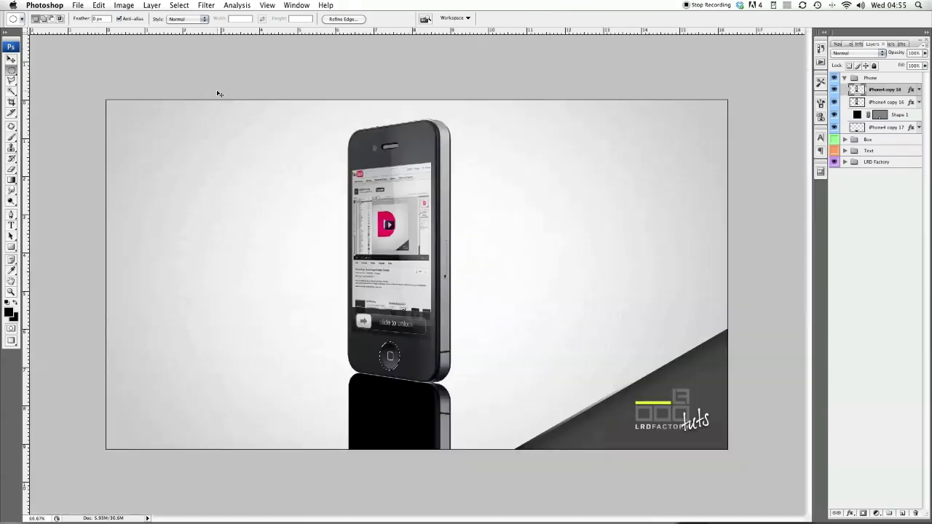
left_click(179, 5)
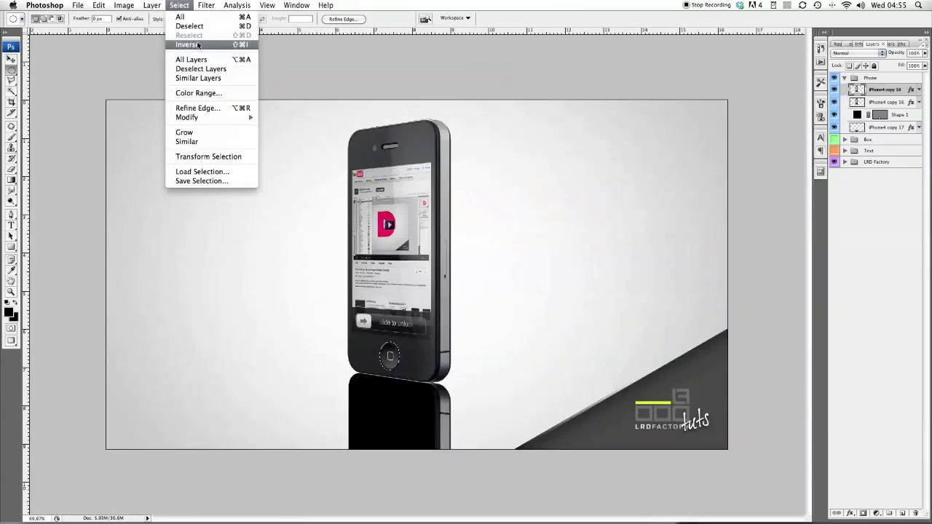
left_click(196, 46)
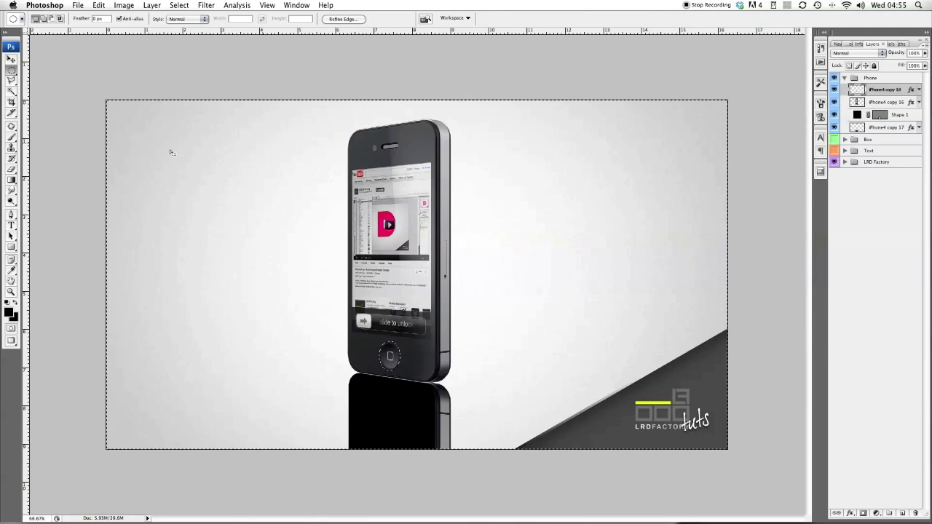
key("super+d")
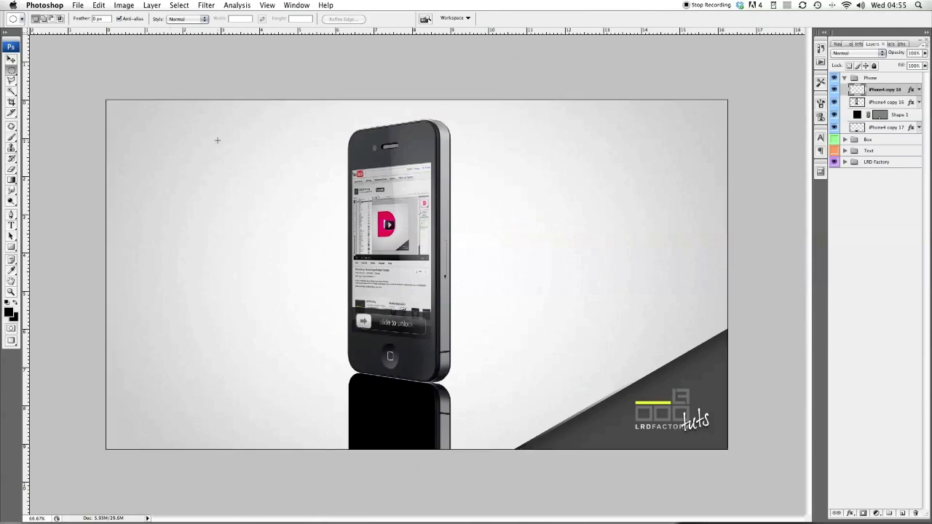
Step: Flip the copied home button horizontally and vertically, and place it on the black face of the phone's reflection
left_click(11, 60)
key("super+t")
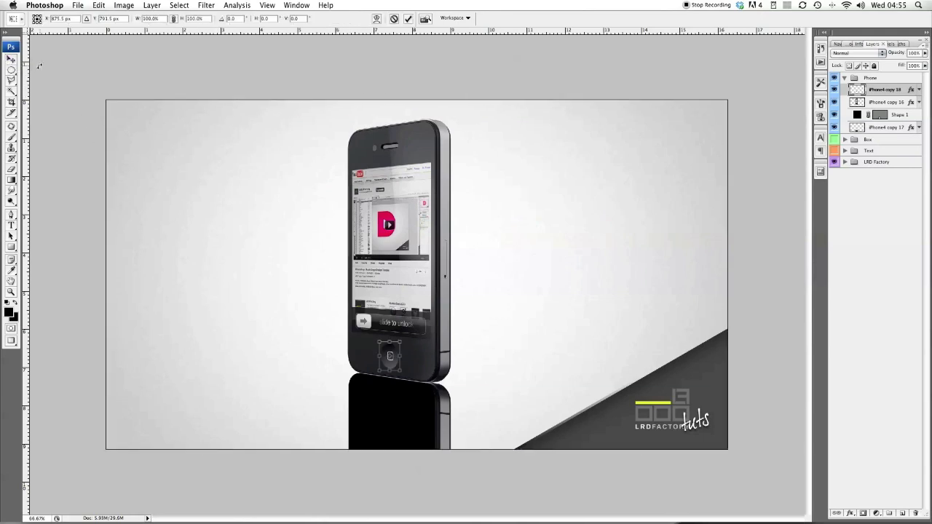
right_click(388, 341)
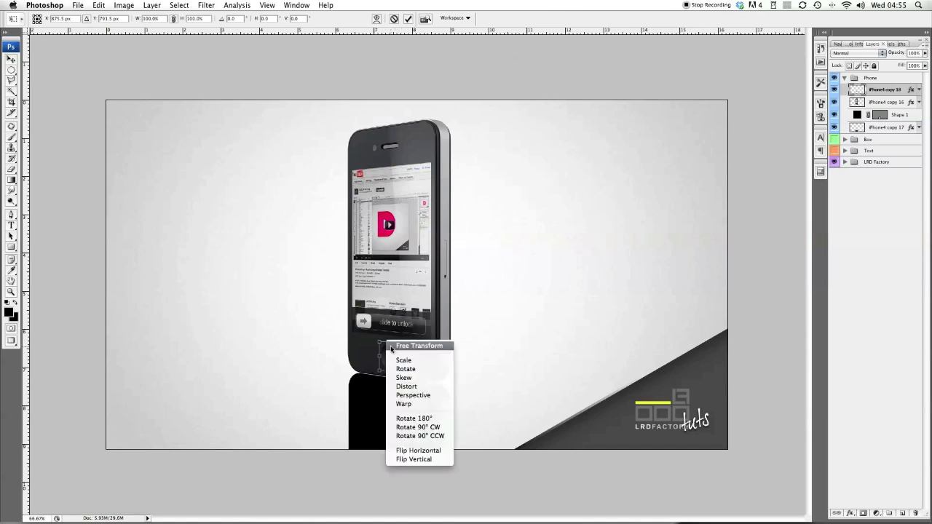
left_click(423, 452)
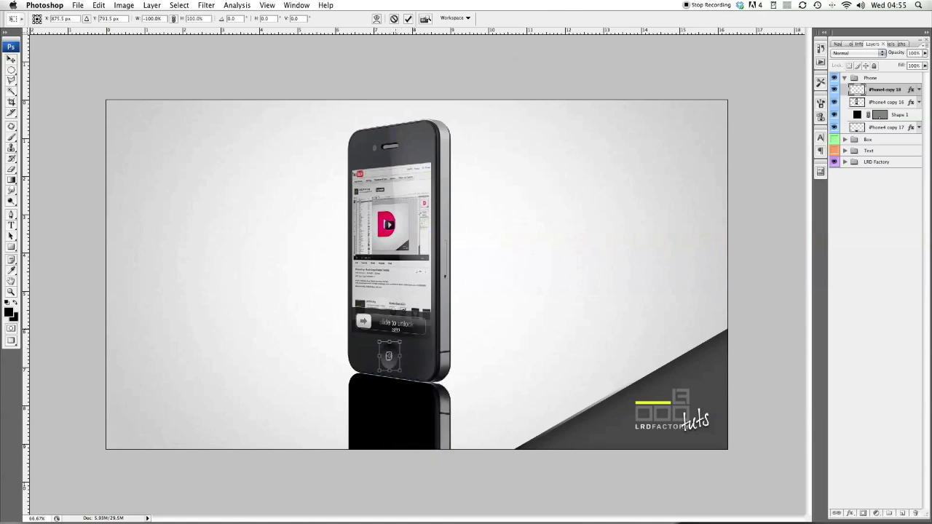
right_click(388, 339)
left_click(415, 457)
key("Return")
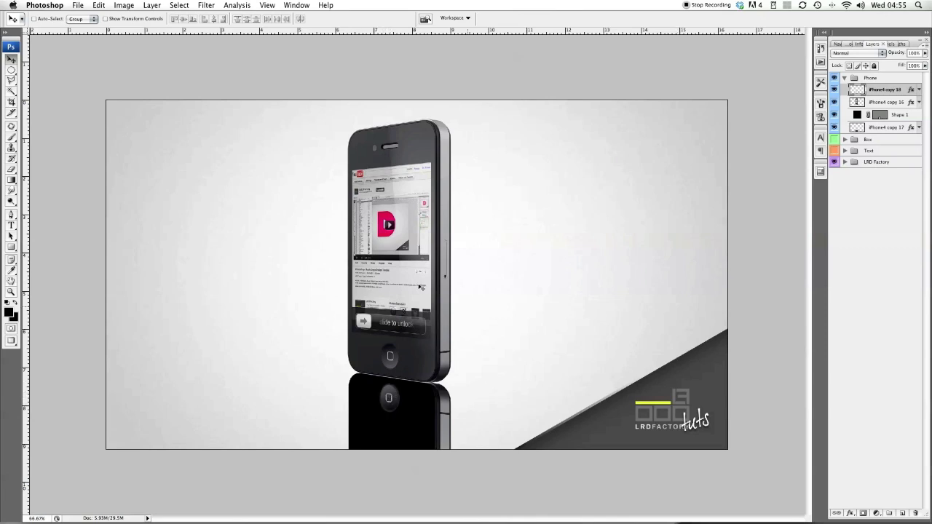
Step: Check the home button copy's visibility and move its layer directly below iPhone4 copy 16
left_click(834, 90)
left_click(834, 89)
left_click_drag(872, 91, 879, 110)
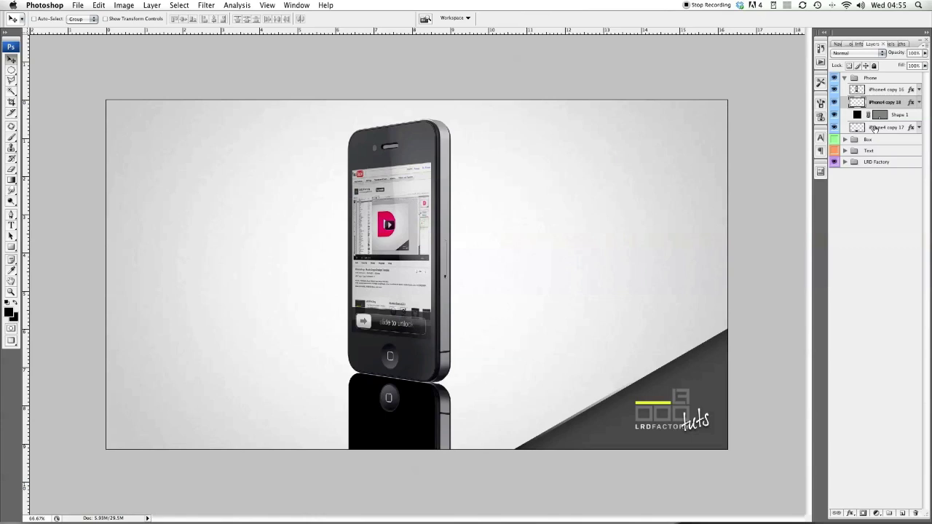
Step: Check the iPhone4 copy 16 layer's visibility and duplicate that layer
left_click(874, 89)
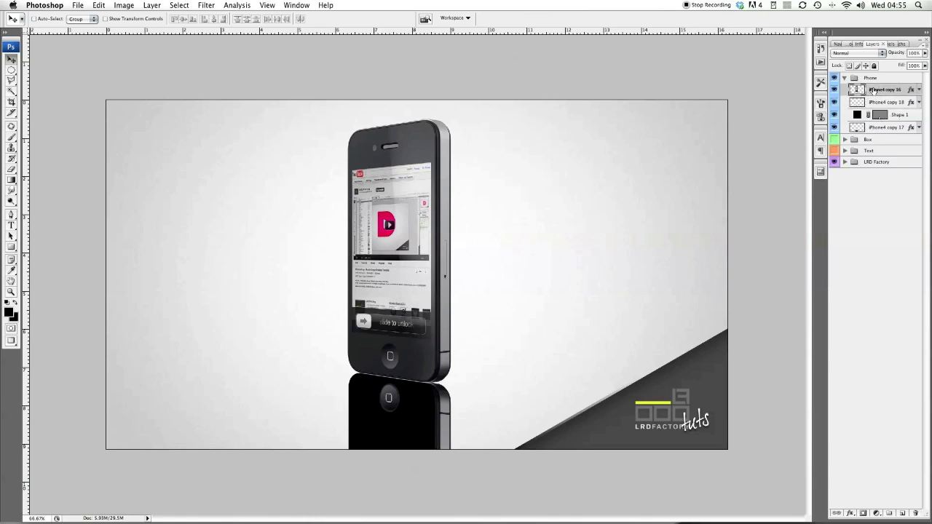
left_click(833, 90)
left_click(833, 90)
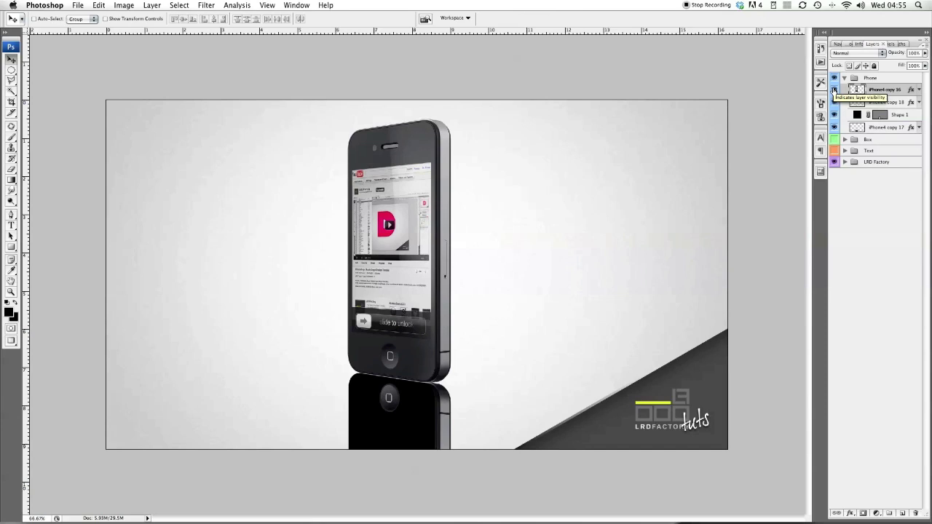
key("super+j")
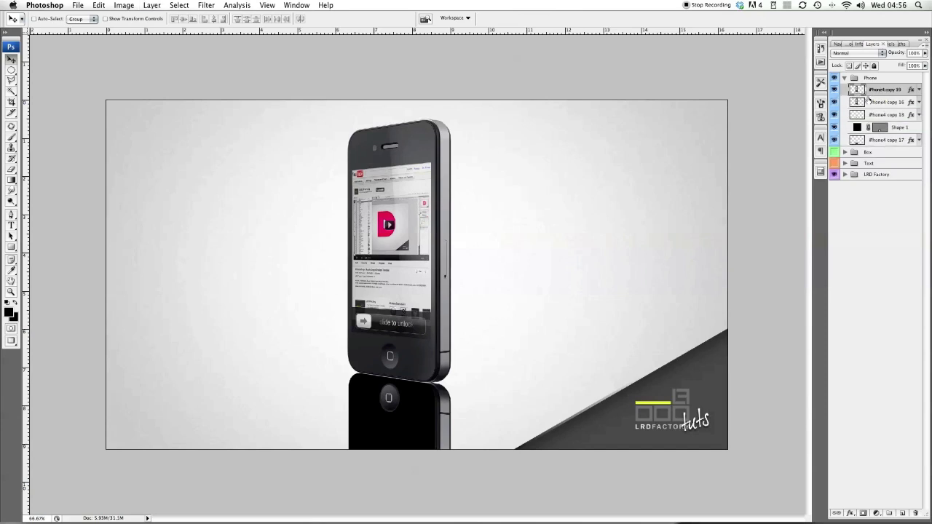
Step: Outline the upright phone's screen with a four-corner Polygonal Lasso selection along the display edges
key("super+equal")
key("super+equal")
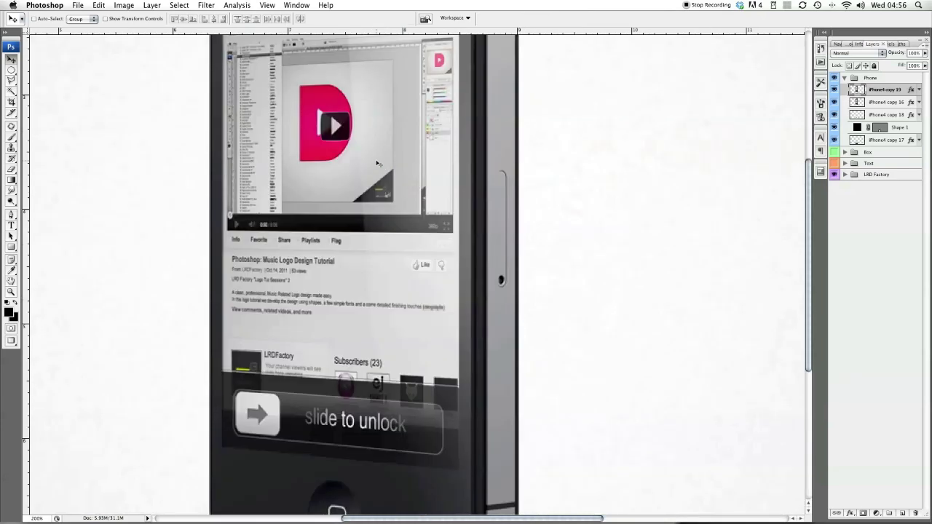
scroll(291, 151, "up", 2)
scroll(292, 151, "up", 10)
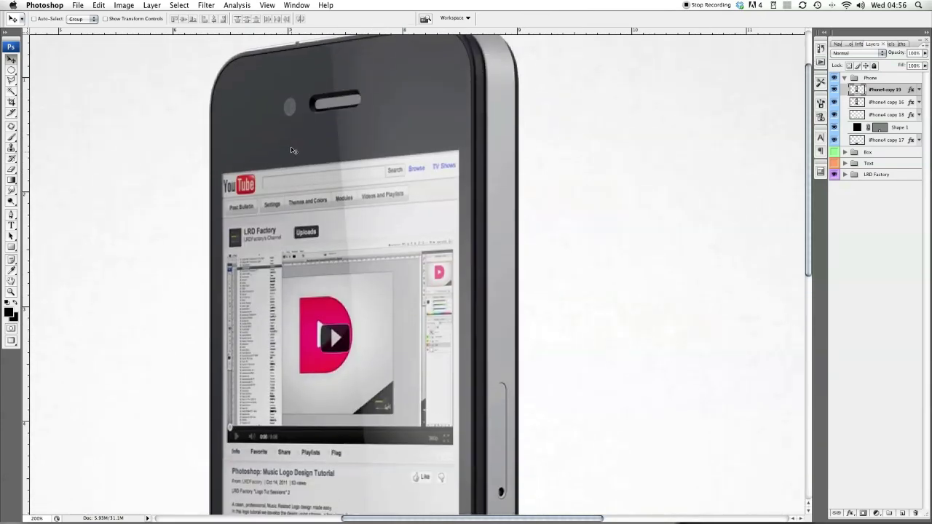
left_click(13, 86)
left_click(48, 88)
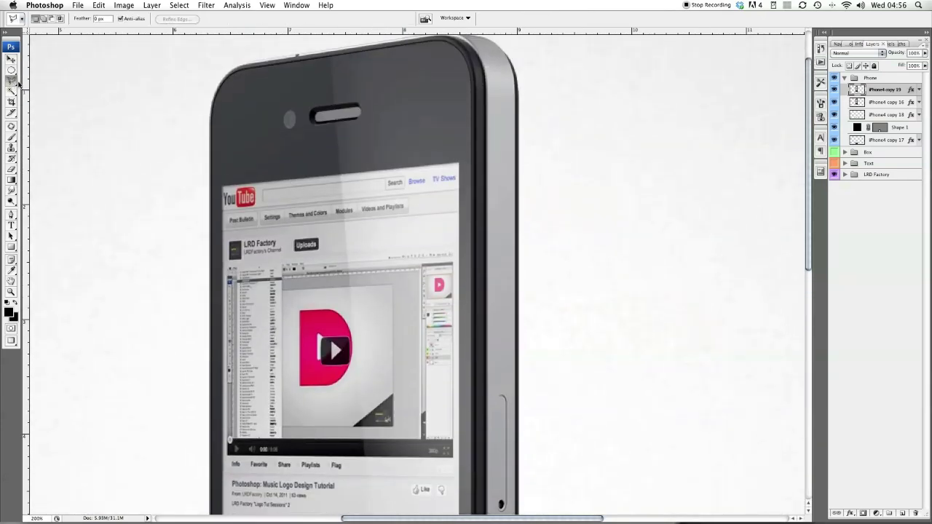
left_click(223, 181)
left_click(461, 157)
scroll(461, 156, "down", 20)
left_click(460, 184)
left_click(224, 159)
scroll(224, 159, "up", 20)
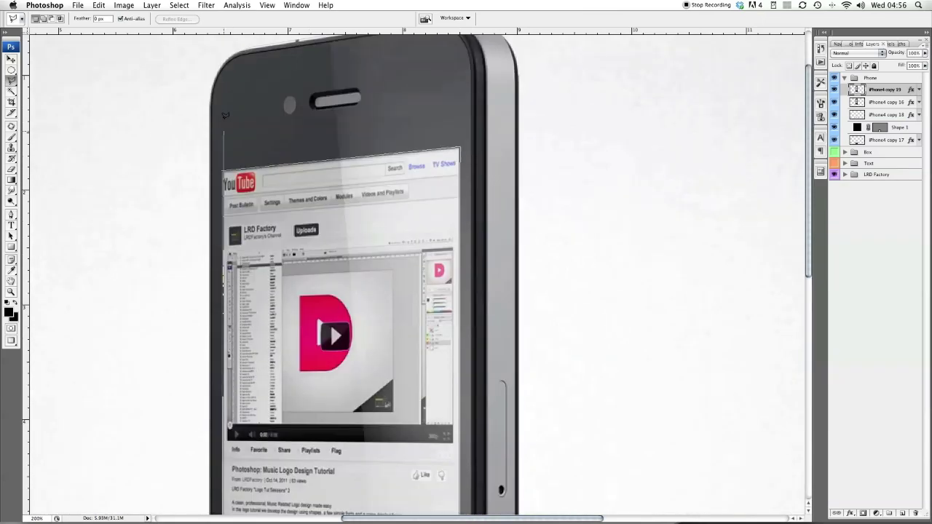
scroll(225, 115, "up", 2)
left_click(222, 194)
key("super+minus")
key("super+minus")
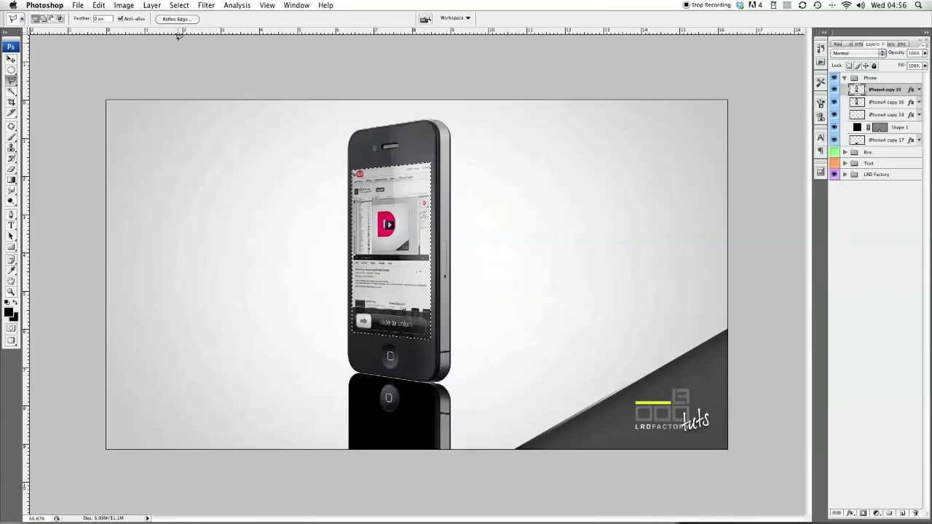
Step: Invert the selection, delete everything except the screen from the duplicated phone layer, and deselect
left_click(179, 5)
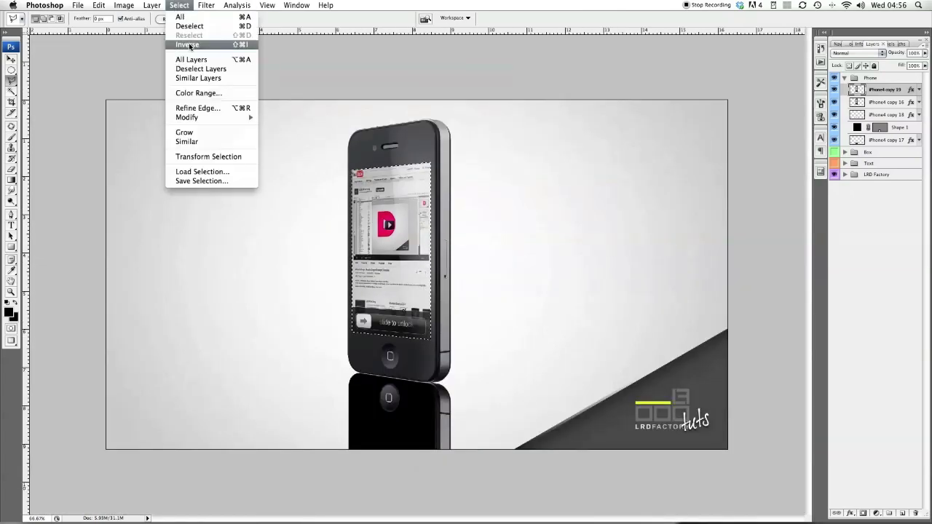
left_click(187, 45)
key("Delete")
key("super+d")
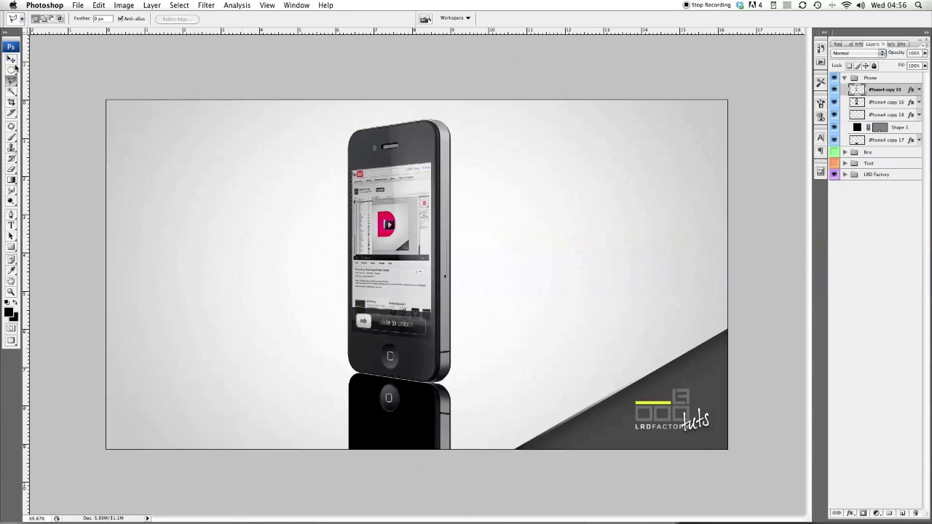
Step: Flip the copied screen vertically and move it straight down below the home button in the phone's reflection
key("super+t")
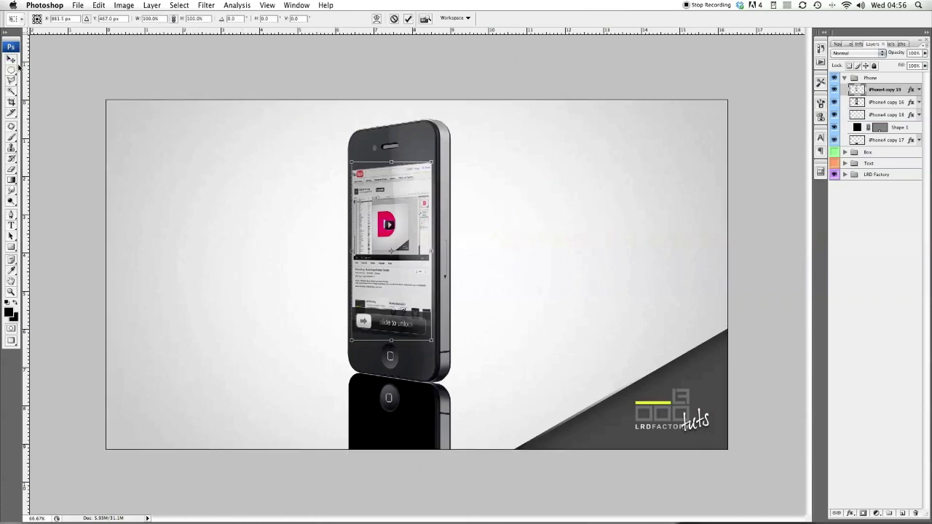
right_click(384, 195)
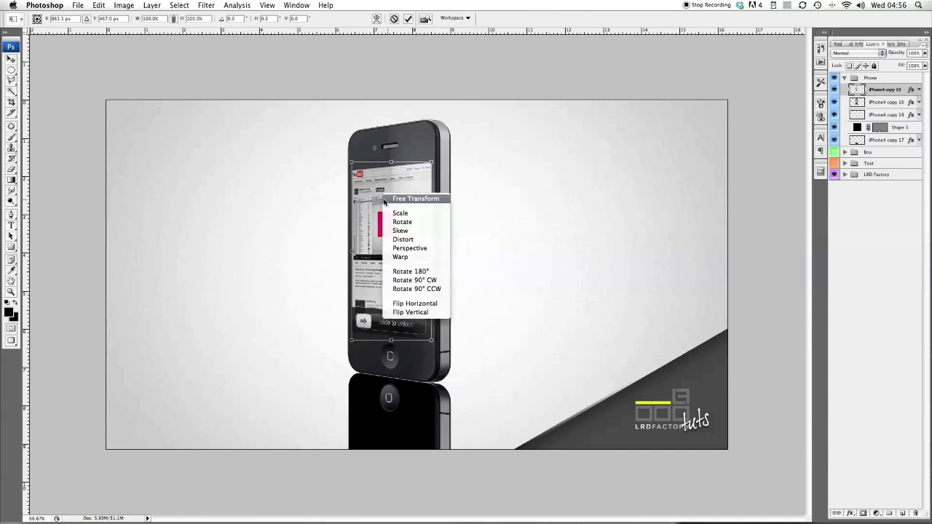
left_click(423, 313)
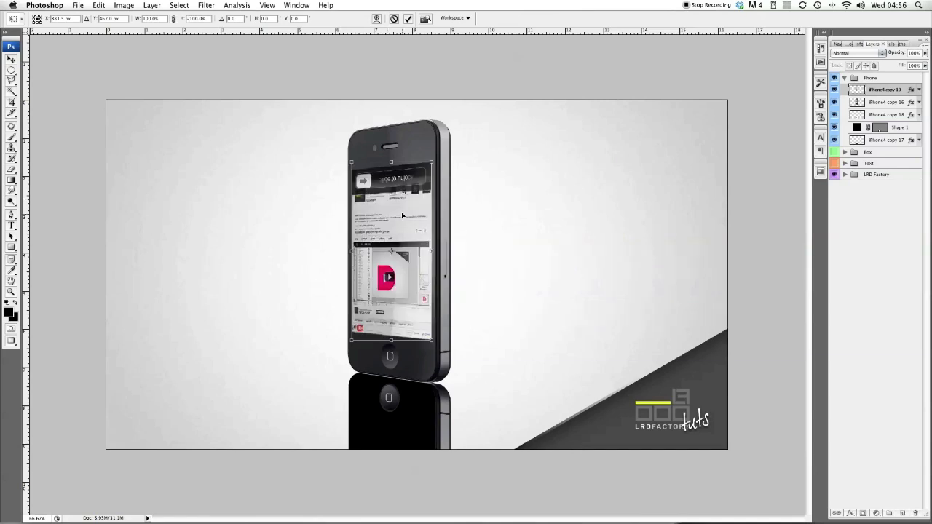
left_click_drag(402, 212, 407, 466)
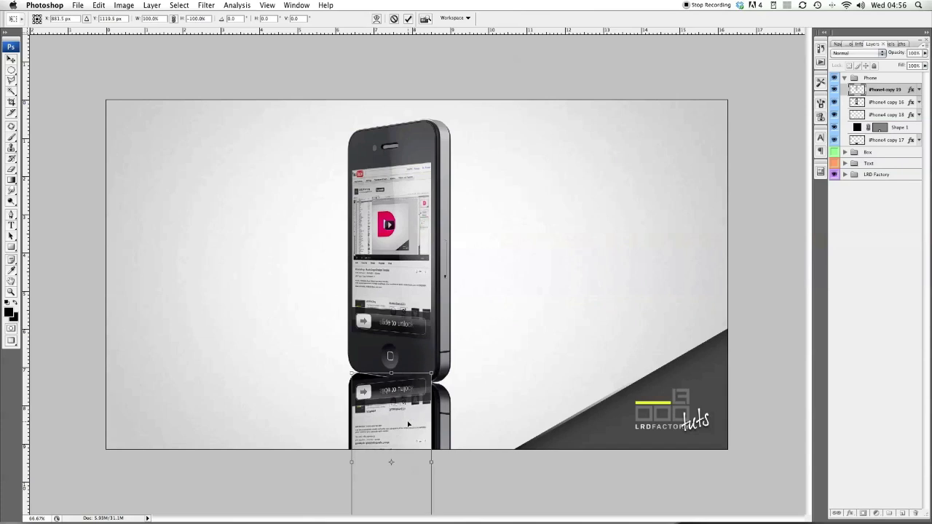
key("shift+Down")
key("shift+Down")
key("shift+Down")
key("shift+Down")
key("shift+Down")
key("shift+Down")
key("shift+Down")
key("shift+Down")
key("shift+Down")
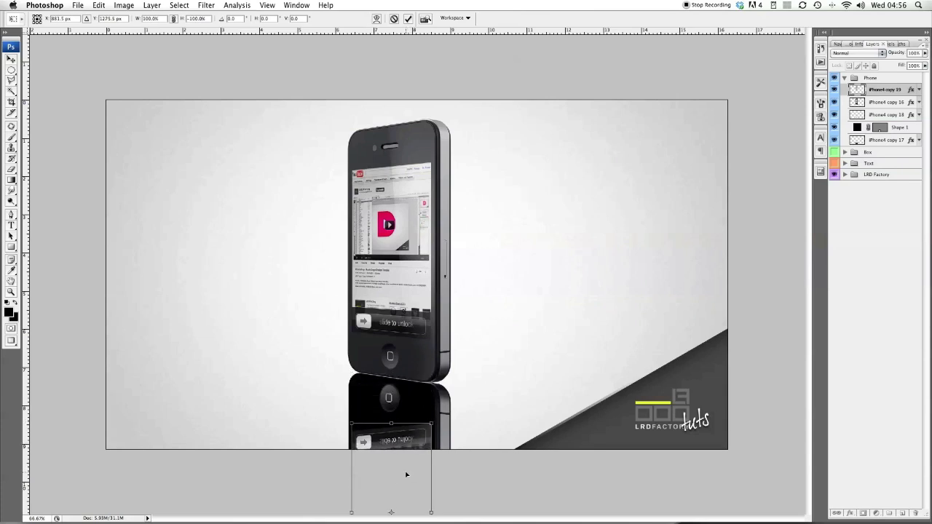
Step: Skew the flipped screen's upper corners so its edge follows the perspective of the reflected phone, and apply the transform
right_click(361, 429)
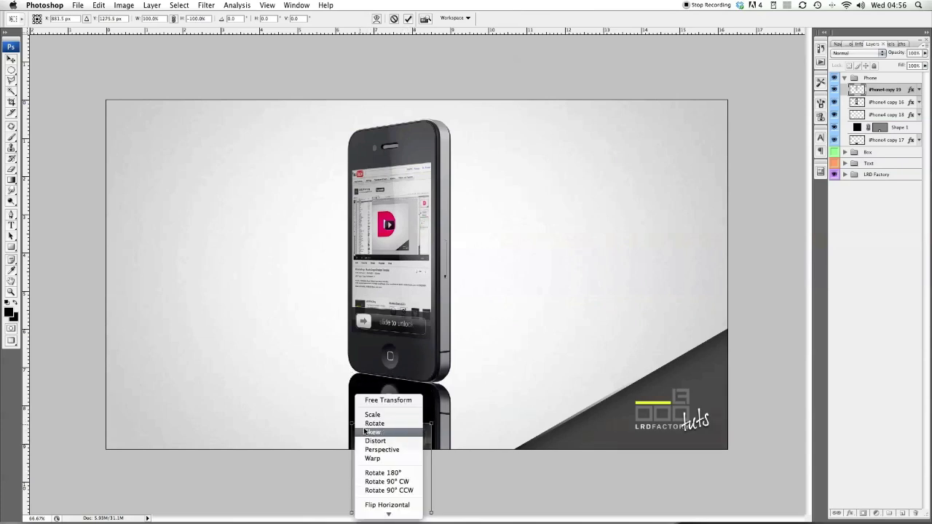
left_click(358, 432)
left_click_drag(351, 423, 353, 403)
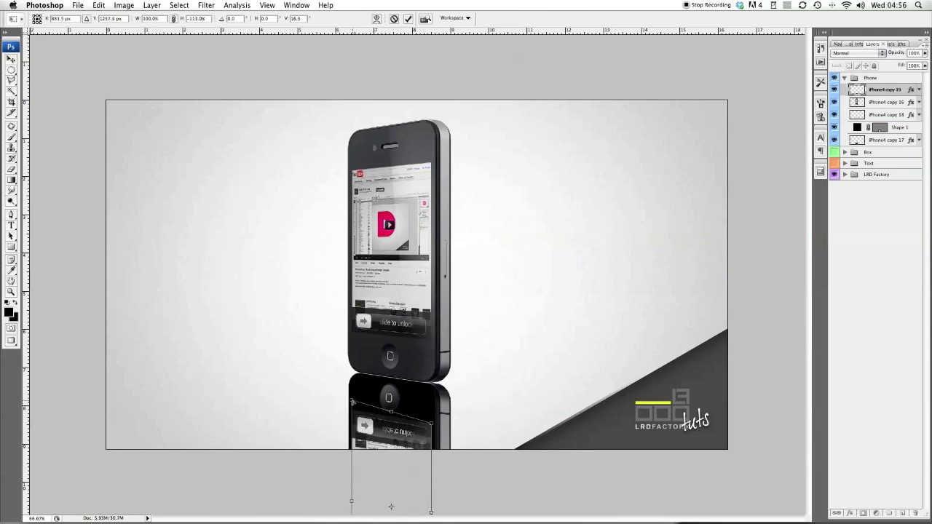
left_click_drag(432, 426, 431, 429)
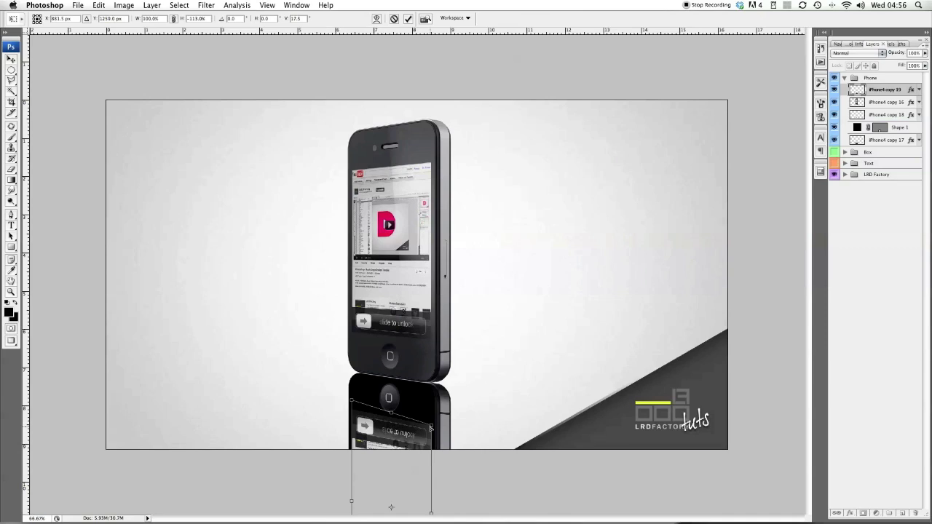
key("Return")
left_click(12, 59)
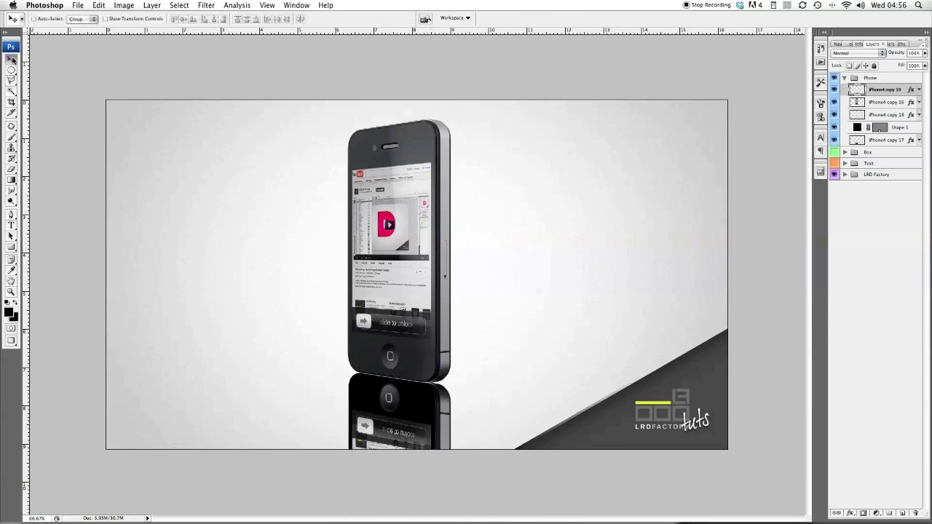
Step: Move the reflected screen layer directly below iPhone4 copy 16 and toggle both layers' visibility to check them
left_click_drag(879, 93, 879, 108)
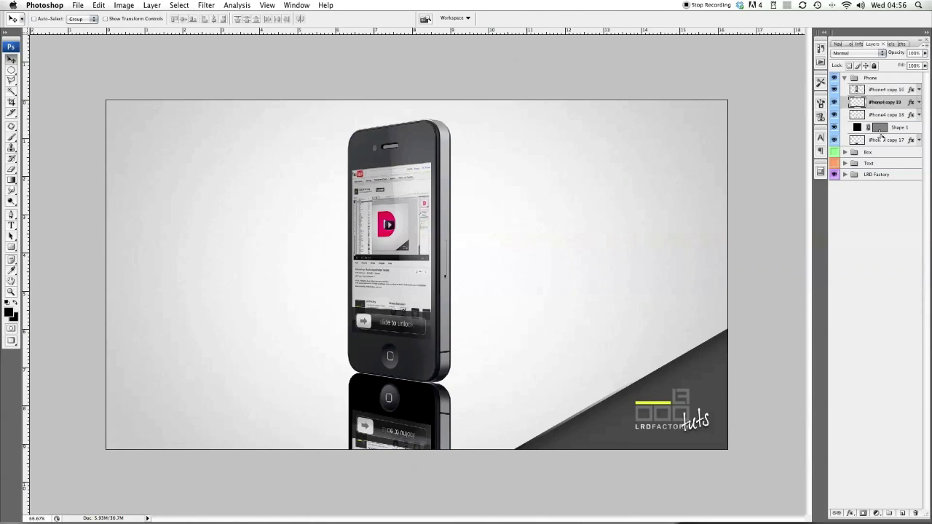
left_click(880, 93)
left_click(835, 90)
left_click(835, 89)
left_click(835, 90)
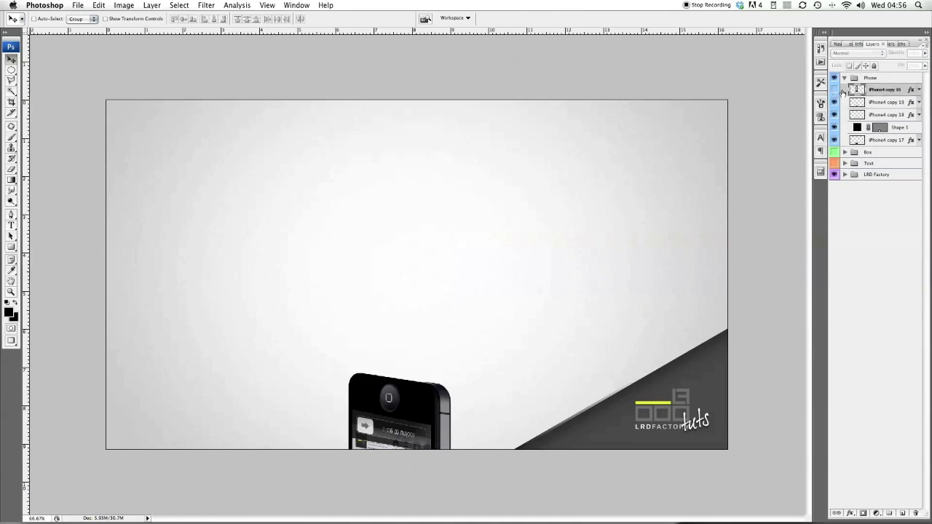
left_click(835, 90)
left_click(835, 102)
left_click(834, 102)
Step: Group the reflected screen, home button, Shape 1 and iPhone4 copy 17 layers, and check the group's visibility
left_click(881, 103)
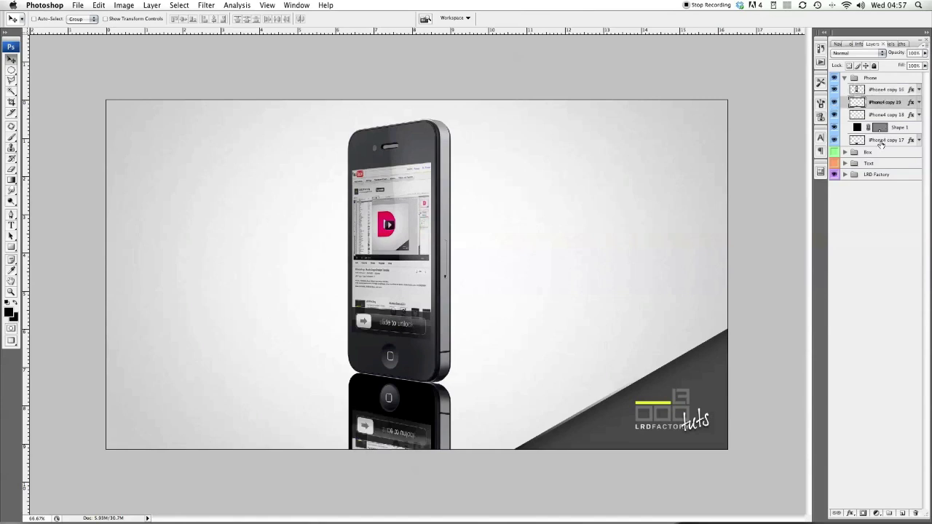
left_click(881, 141, "shift")
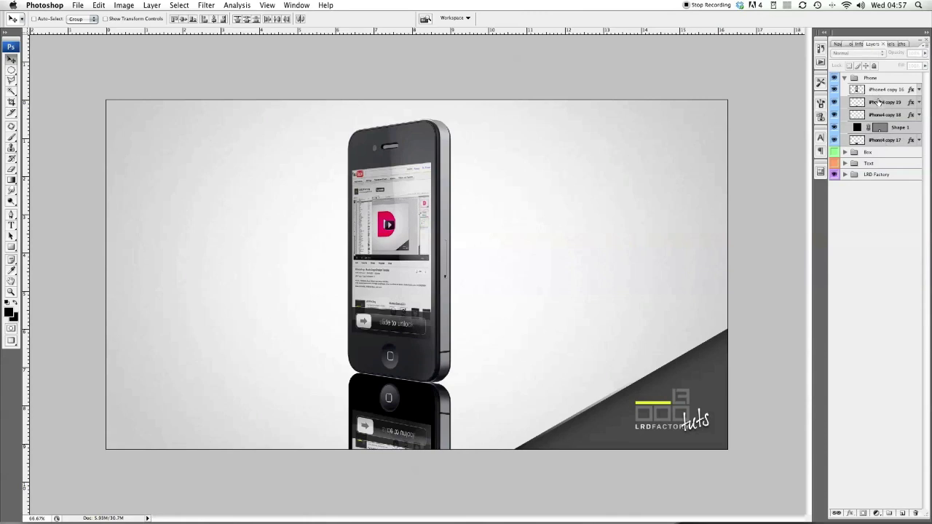
key("super+g")
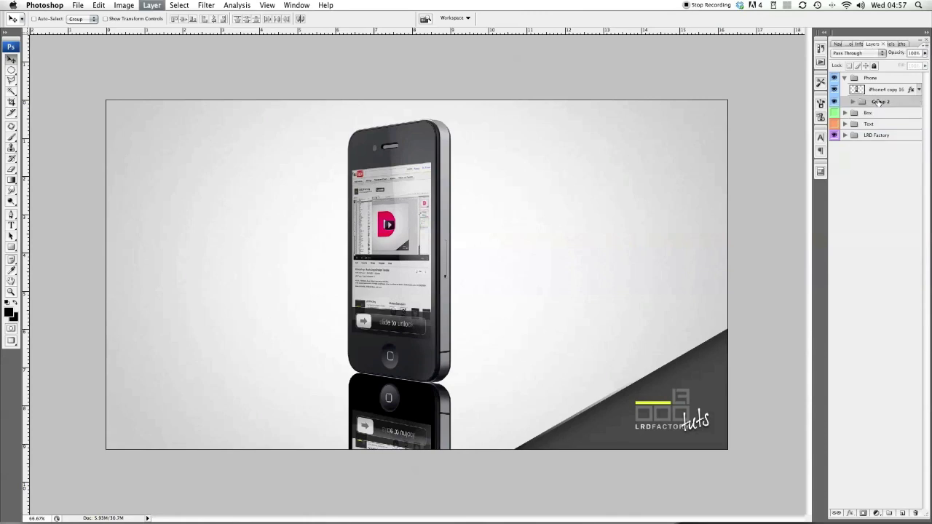
left_click(834, 102)
left_click(833, 102)
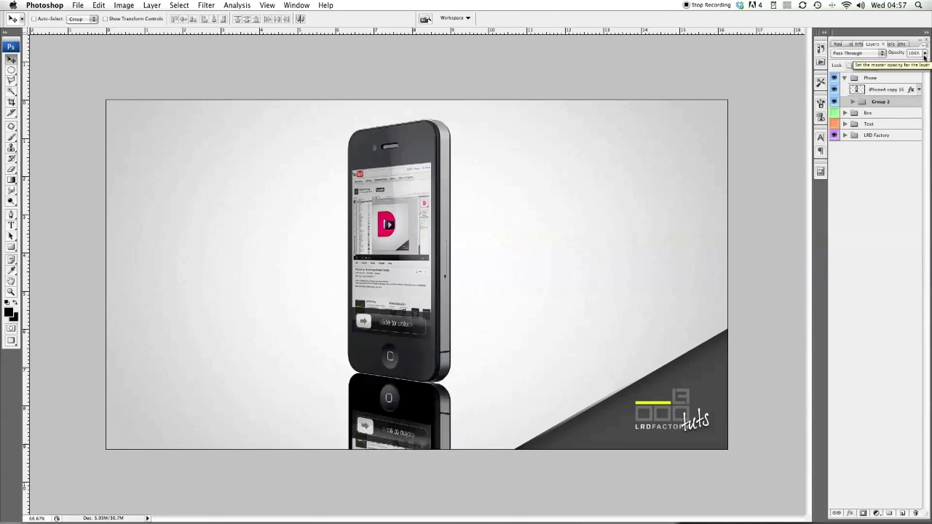
Step: Set the reflection group's opacity to 20%
left_click(925, 56)
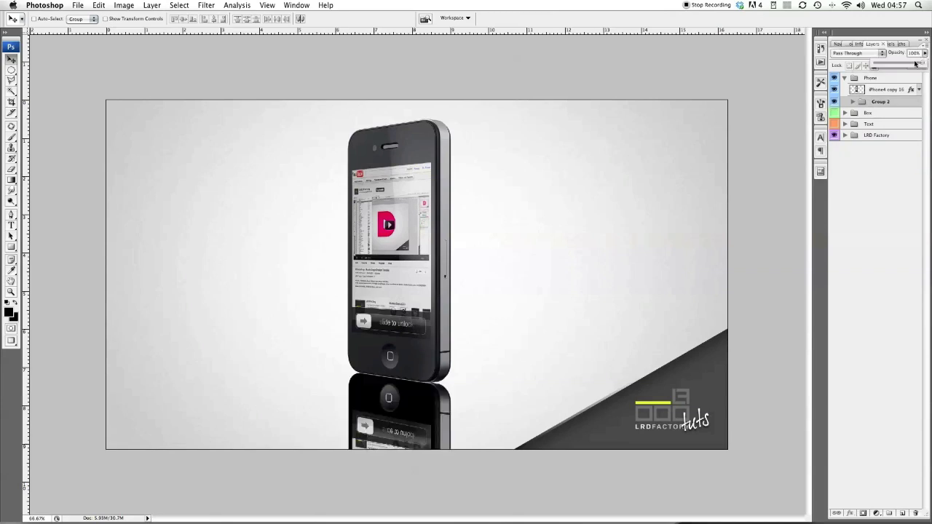
left_click(918, 53)
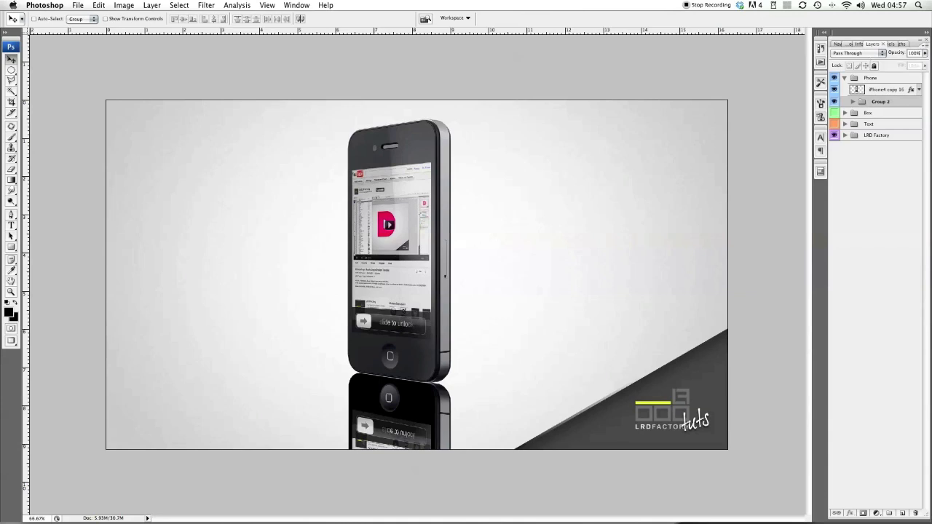
left_click_drag(887, 53, 830, 53)
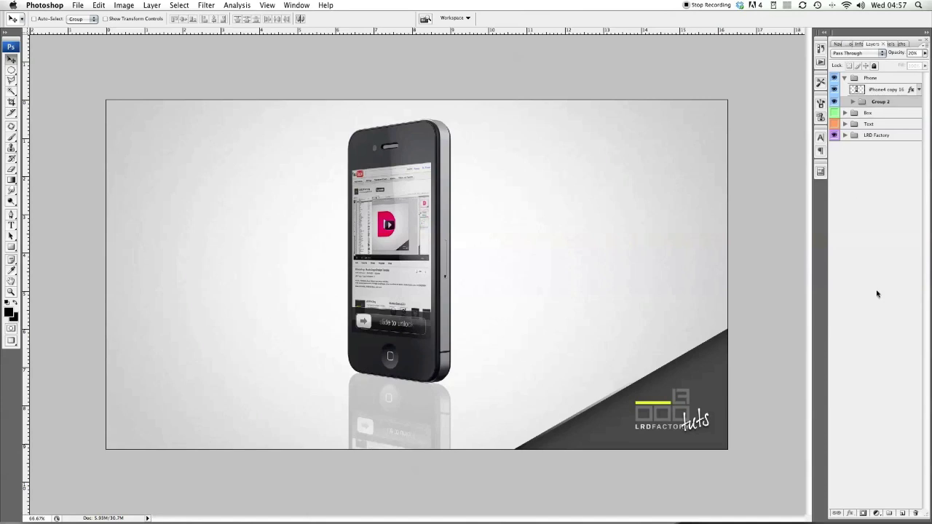
Step: Add a layer mask to Group 2 and fade the phone's reflection with a linear gradient from the canvas's lower edge upward
left_click(863, 513)
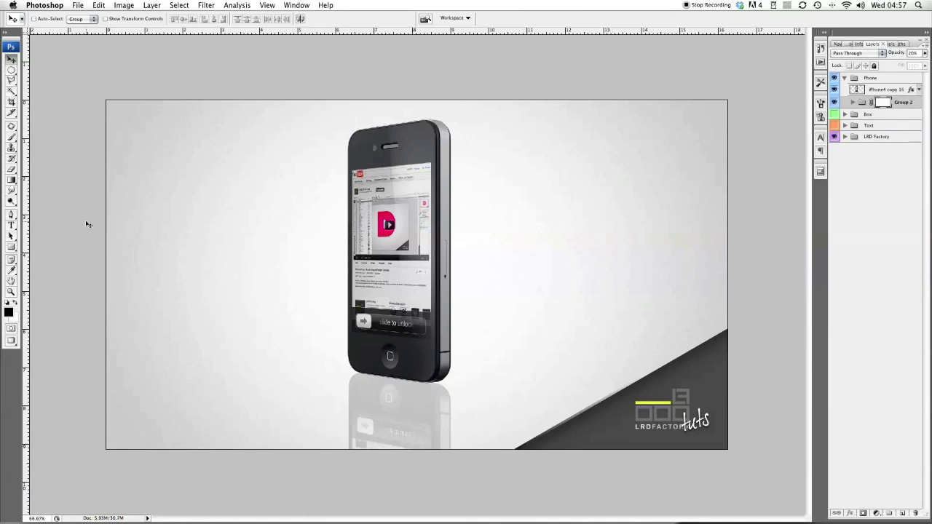
left_click(11, 179)
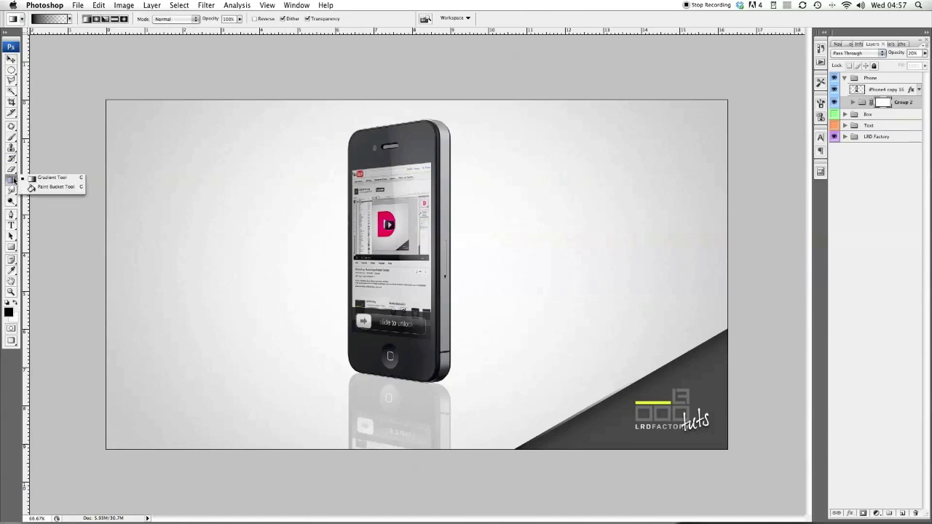
left_click(85, 20)
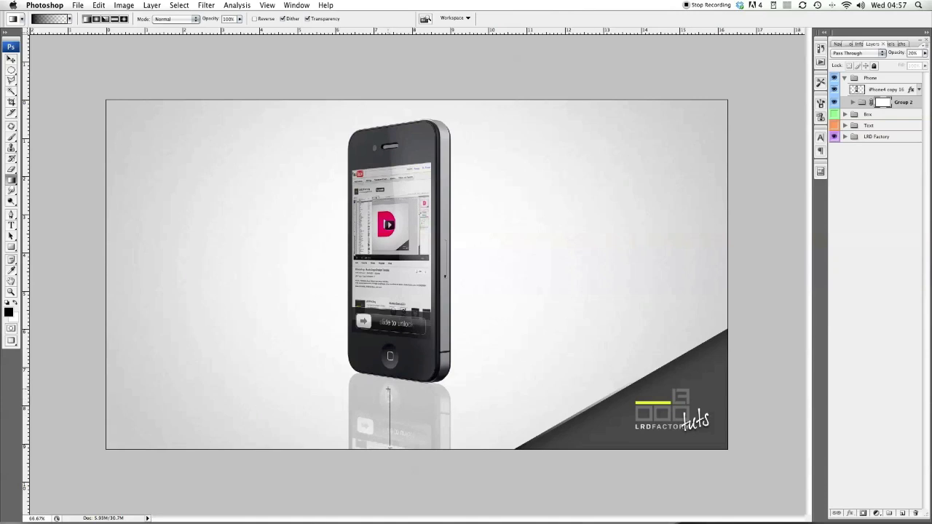
left_click_drag(390, 446, 373, 409)
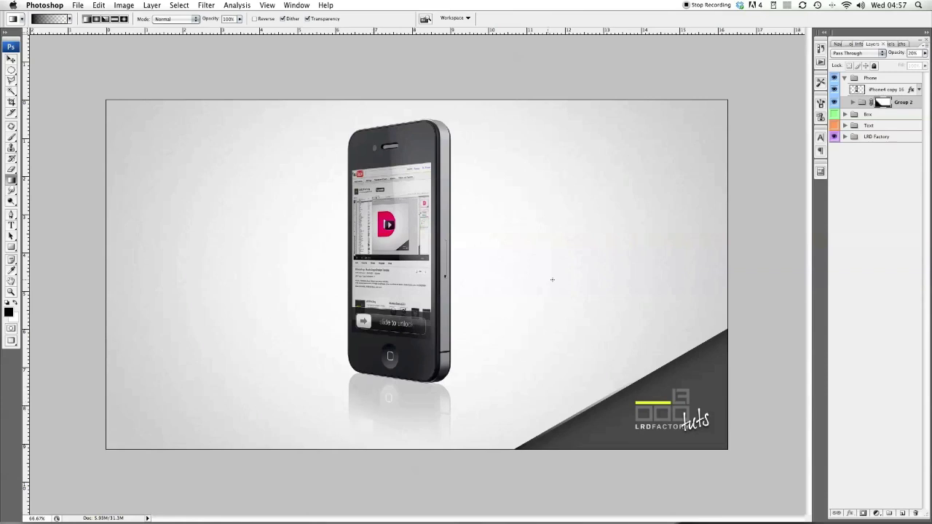
Step: Duplicate the iPhone4 copy 16 layer and toggle the layers' visibility to check the copy
left_click_drag(883, 90, 902, 512)
left_click(835, 88)
left_click(834, 102)
left_click(834, 89)
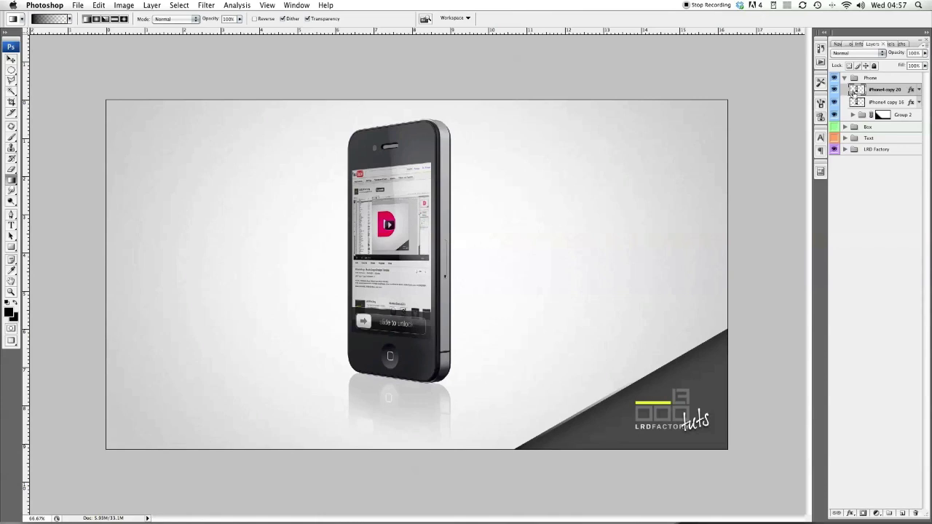
Step: Squash the duplicated phone into a thin strip at the phone's base and skew it to follow the slanted base edge
key("super+t")
left_click_drag(400, 119, 397, 379)
key("Return")
key("g")
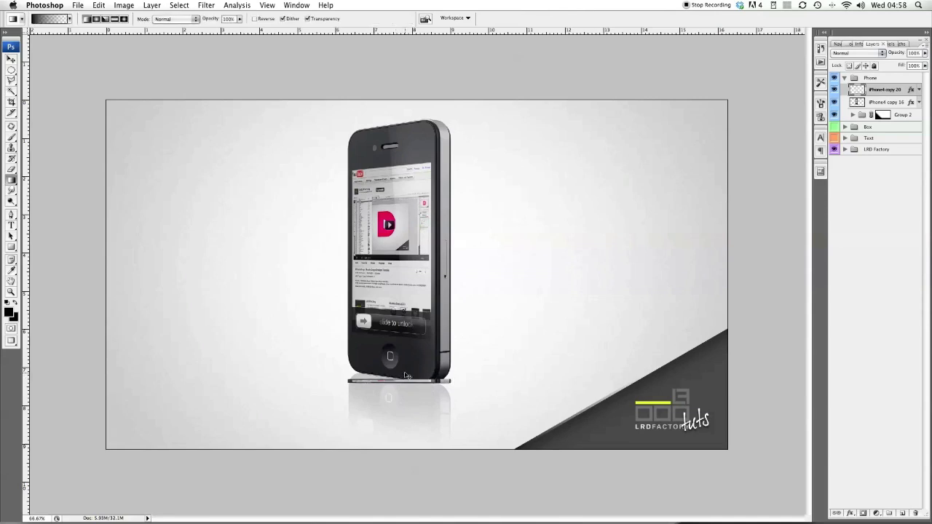
key("ctrl+t")
left_click_drag(407, 358, 408, 361)
key("Return")
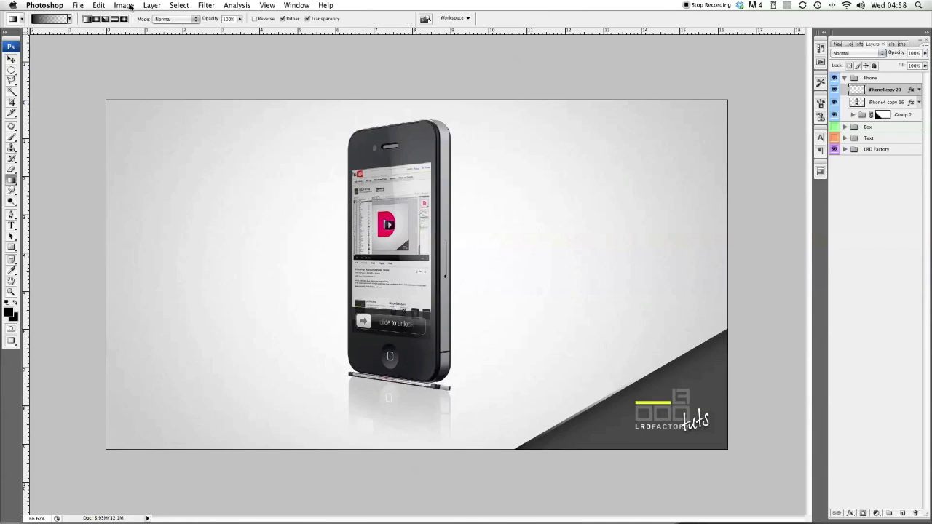
Step: Turn the strip solid black with a Gradient Map adjustment
left_click(131, 7)
mouse_move(146, 35)
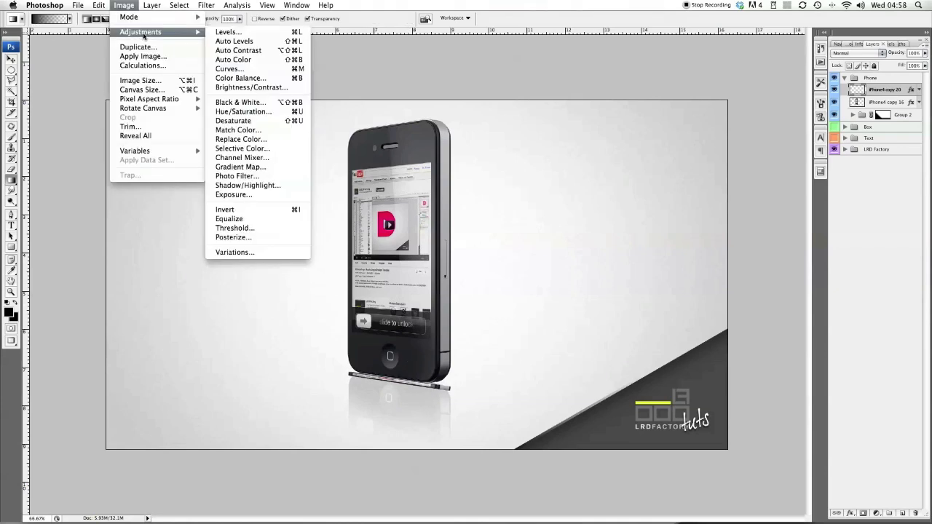
left_click(241, 168)
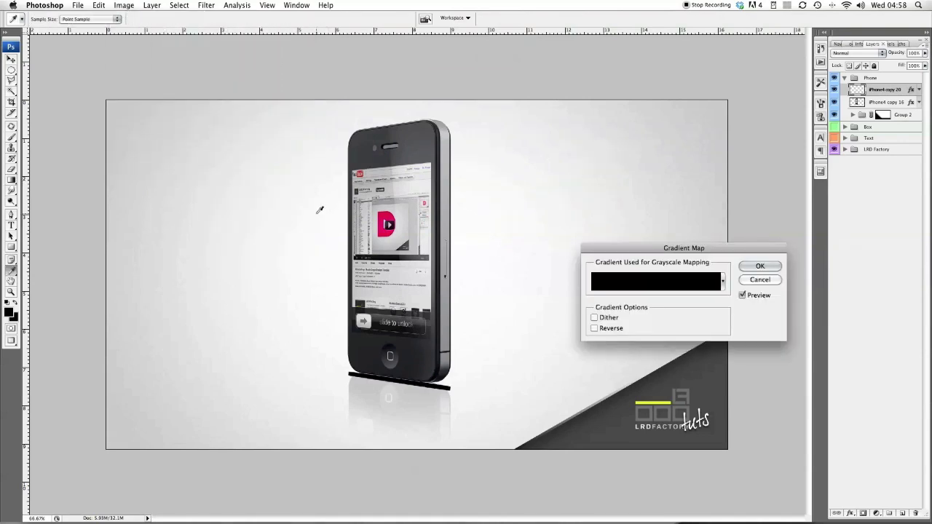
key("Return")
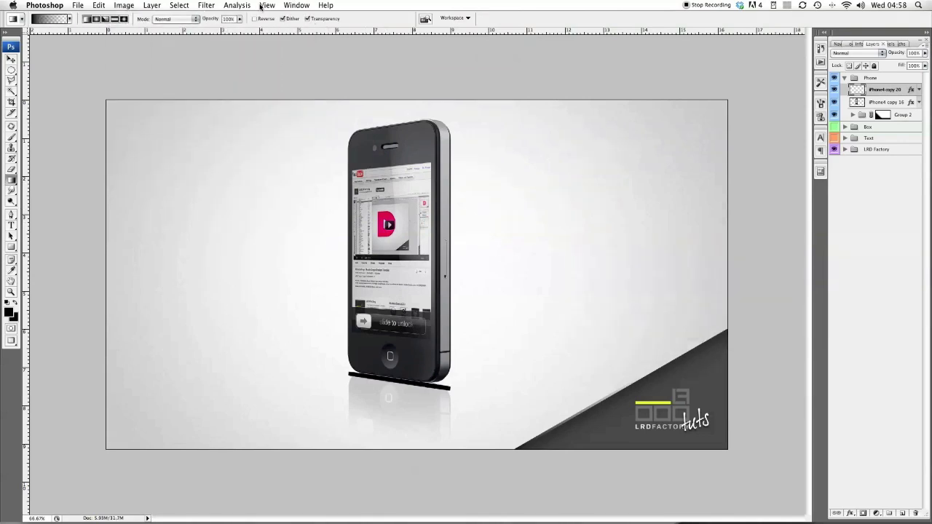
Step: Apply a Motion Blur to the black strip with an angle of 0° and a distance of 96 pixels
left_click(204, 6)
mouse_move(240, 108)
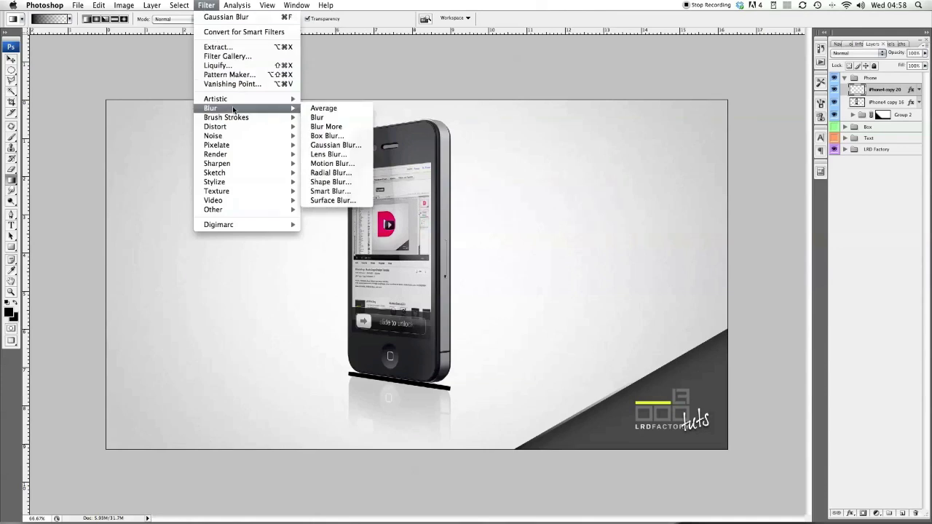
left_click(337, 165)
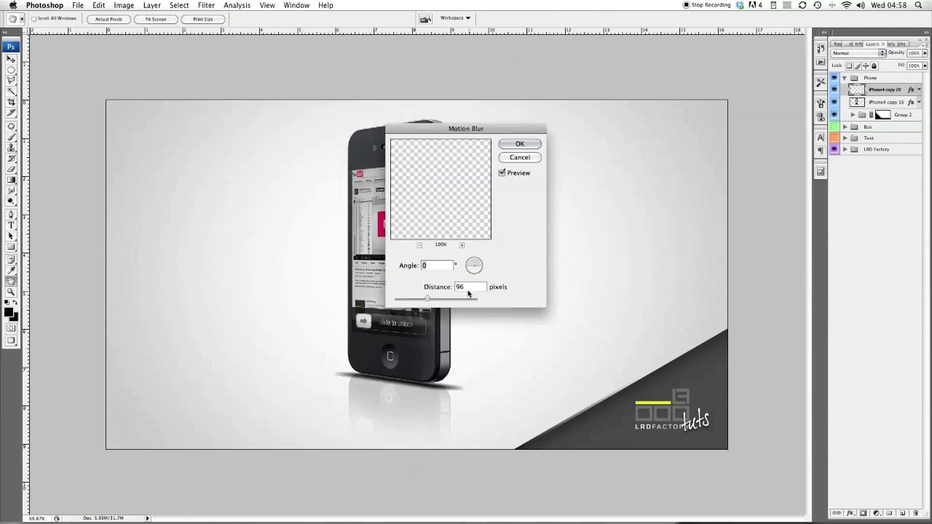
left_click(509, 145)
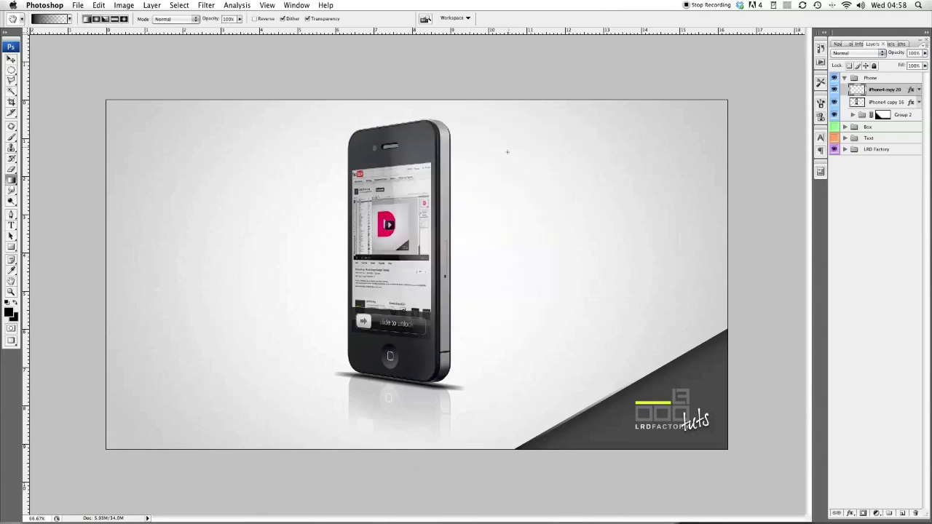
Step: Nudge the blurred contact shadow slightly upward so it sits against the phone's base
left_click(11, 59)
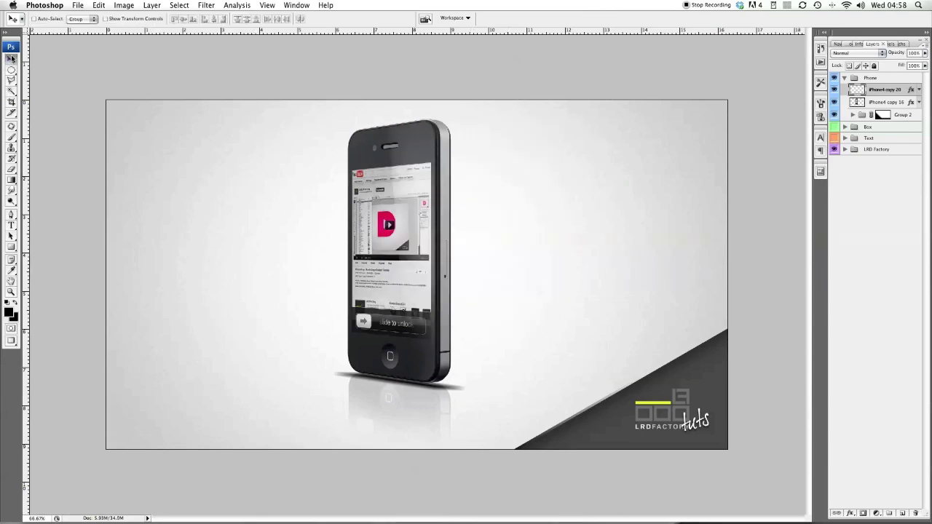
key("Up")
key("Up")
key("Up")
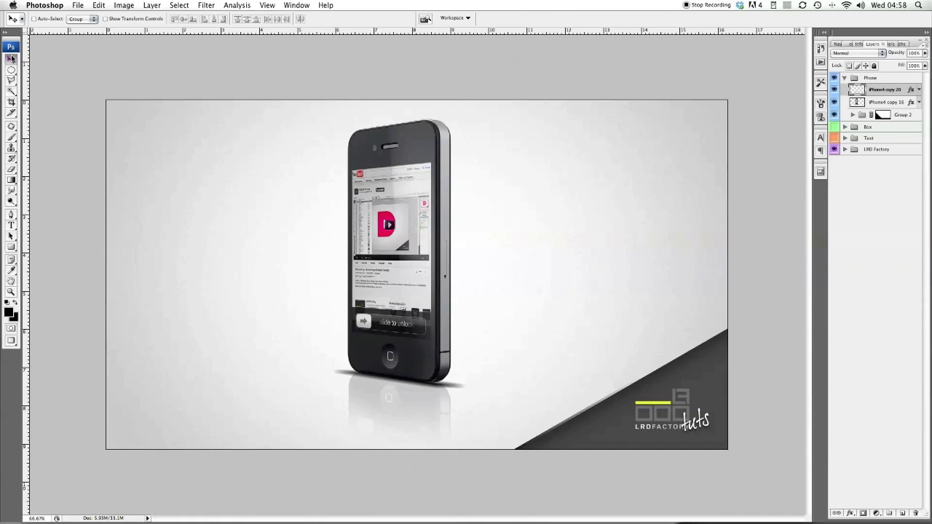
key("Up")
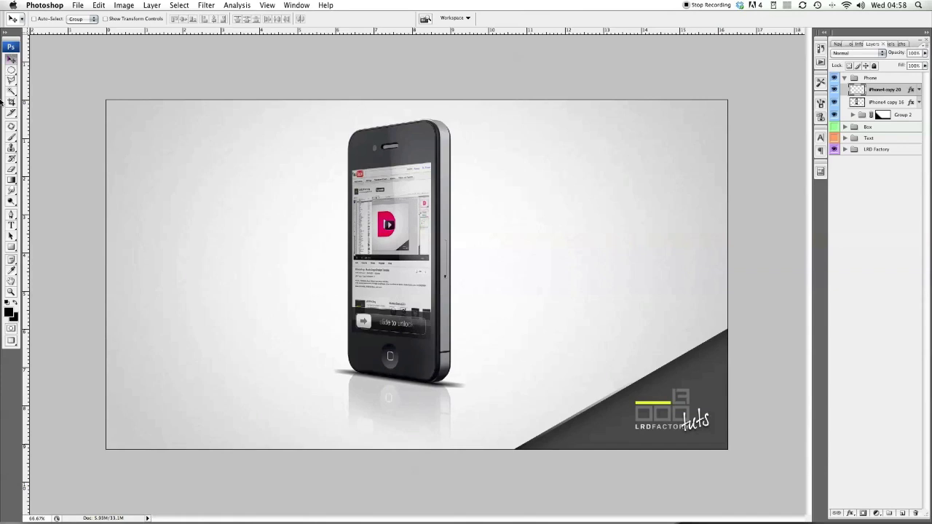
Step: Erase the contact shadow's protruding ends on both sides of the phone with the Eraser tool
left_click_drag(11, 169, 43, 169)
left_click_drag(335, 370, 332, 385)
mouse_move(453, 396)
left_mouse_down()
mouse_move(500, 427)
mouse_move(474, 405)
mouse_move(490, 406)
left_mouse_up()
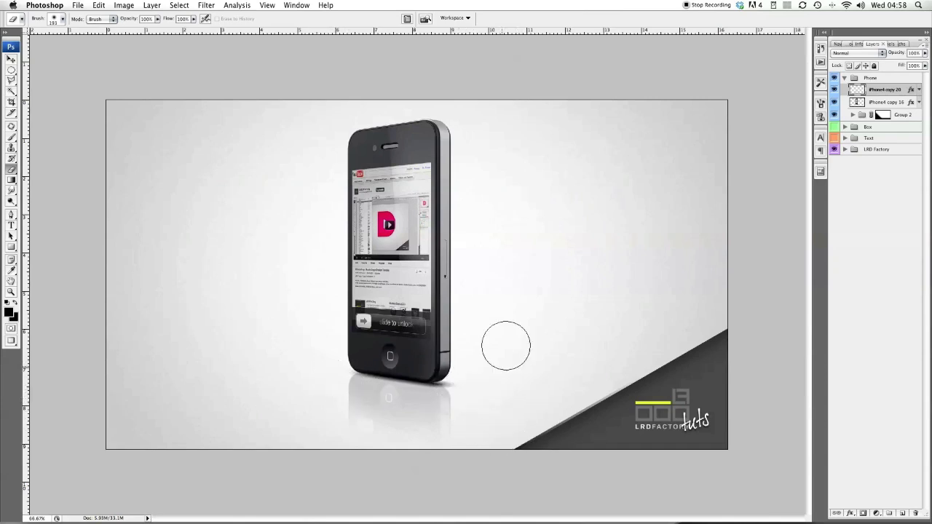
Step: Check the iPhone4 copy 16 layer by toggling its visibility, and duplicate it
left_click(890, 101)
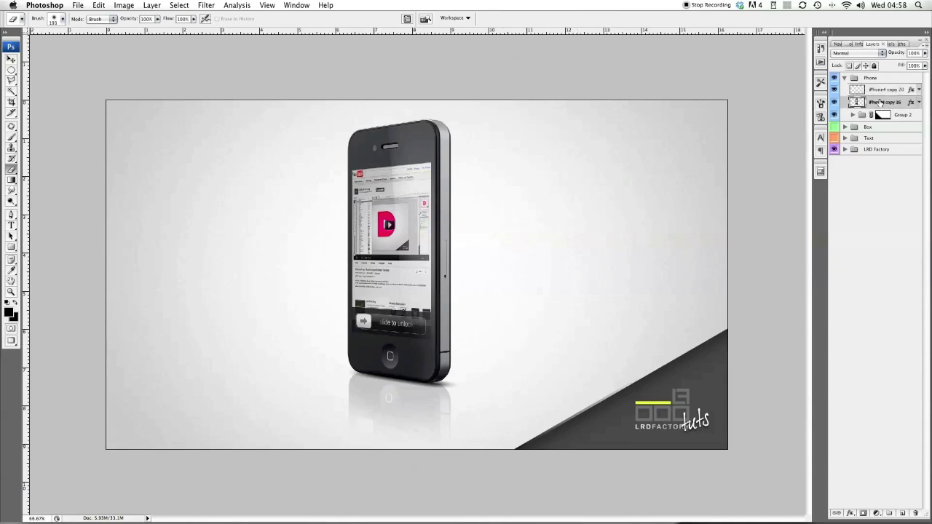
left_click(834, 102)
left_click(835, 102)
key("super+j")
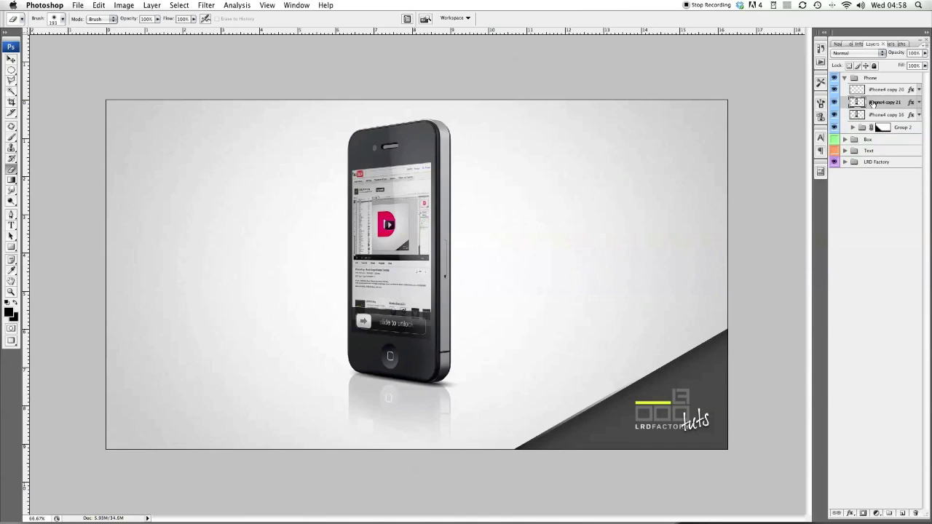
Step: Distort the original iPhone4 copy 16 layer into a flat cast shadow stretching from the phone's base toward the dark corner triangle
left_click(873, 112)
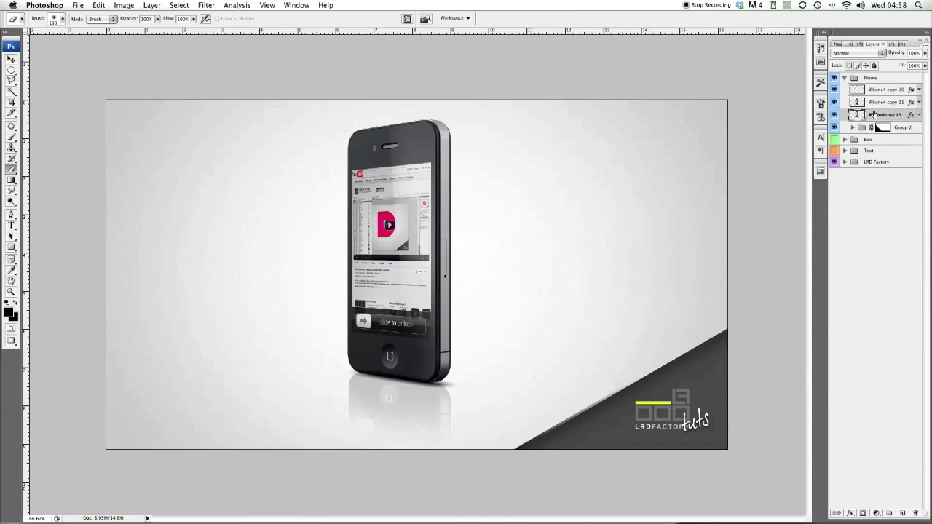
key("super+t")
right_click(423, 148)
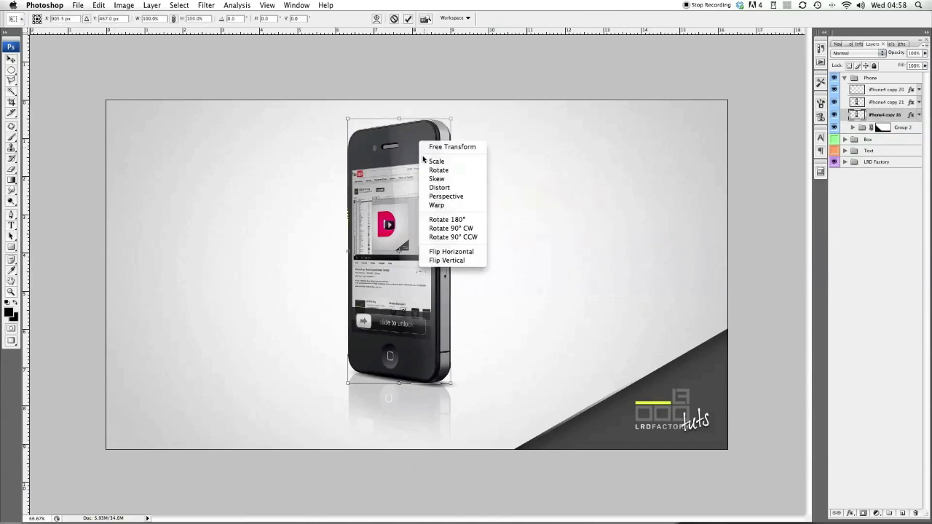
left_click(454, 190)
left_click_drag(451, 118, 647, 376)
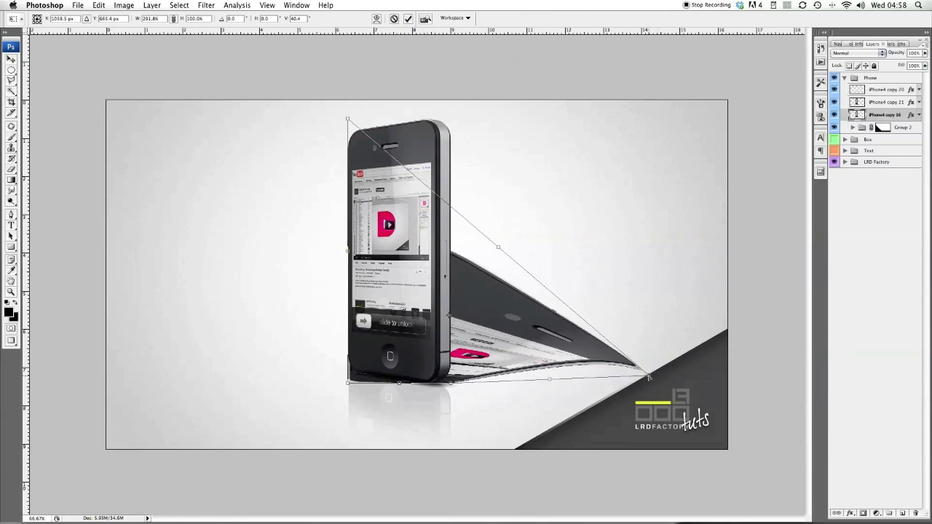
left_click_drag(348, 119, 581, 361)
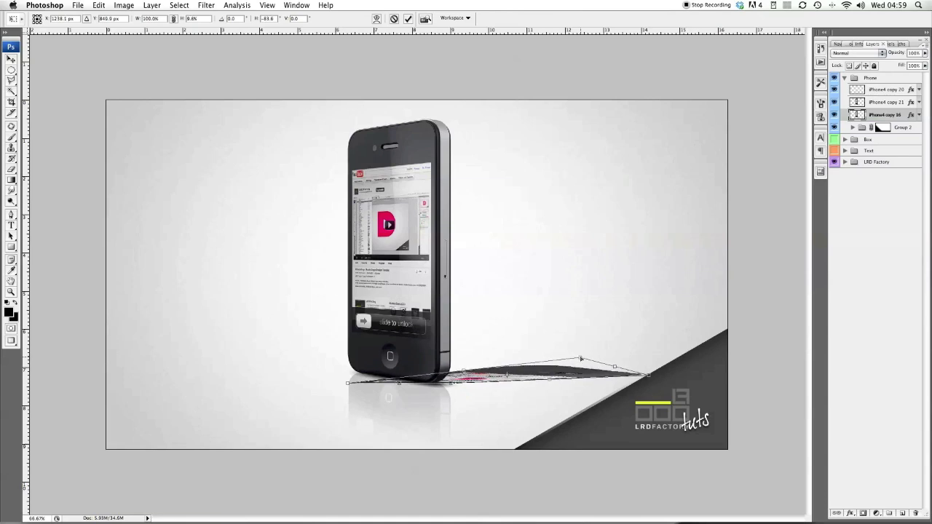
left_click_drag(347, 382, 351, 372)
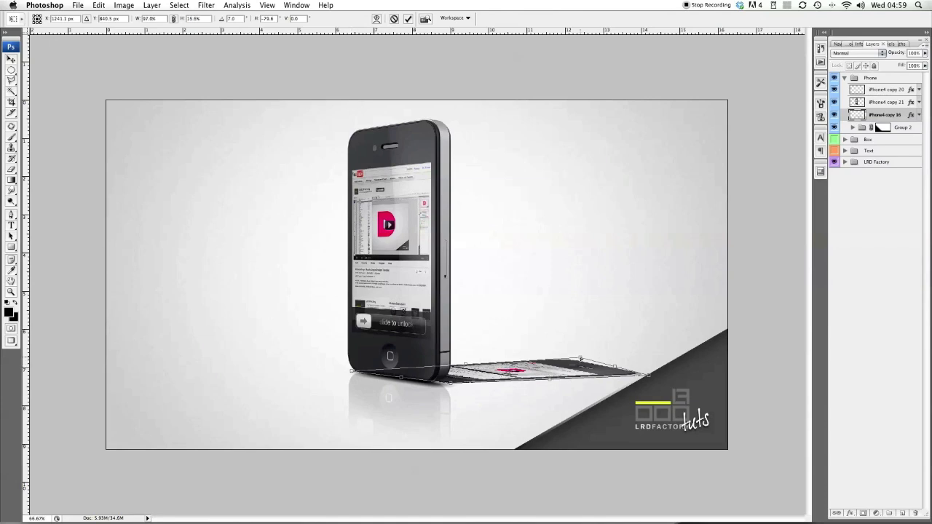
left_click_drag(580, 359, 581, 364)
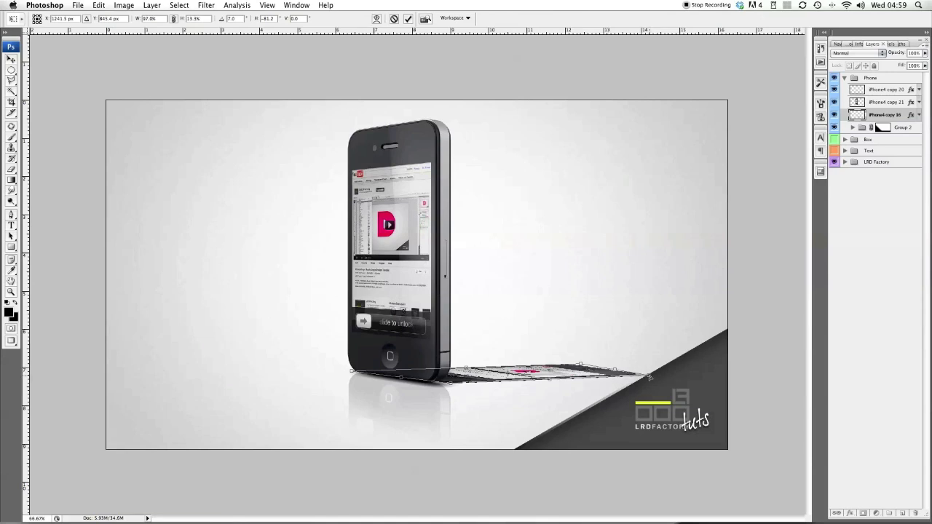
left_click_drag(650, 377, 665, 380)
key("Return")
key("e")
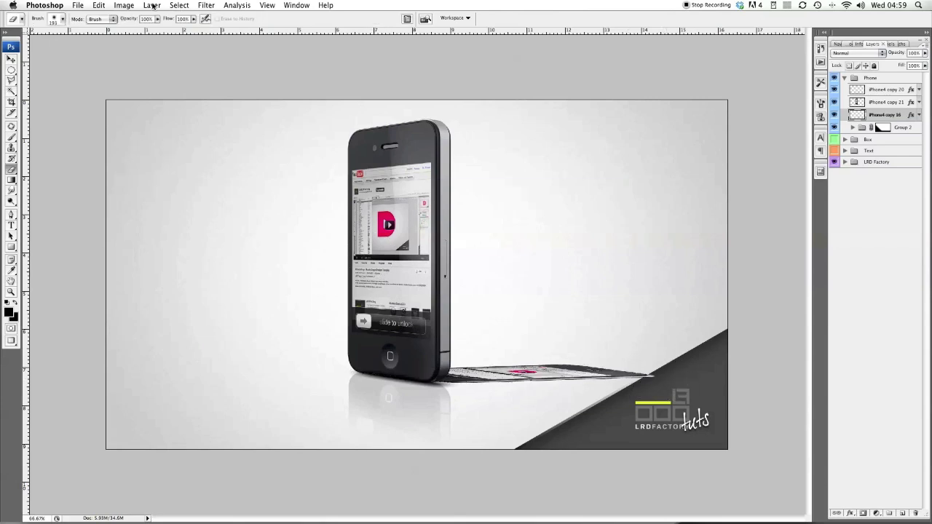
Step: Turn the distorted phone layer solid black with a Gradient Map adjustment
left_click(125, 5)
mouse_move(141, 36)
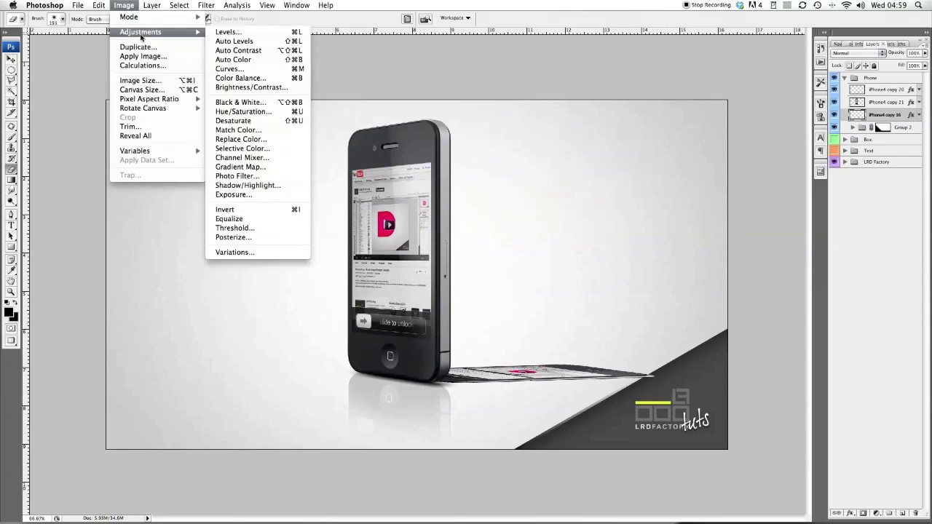
left_click(238, 169)
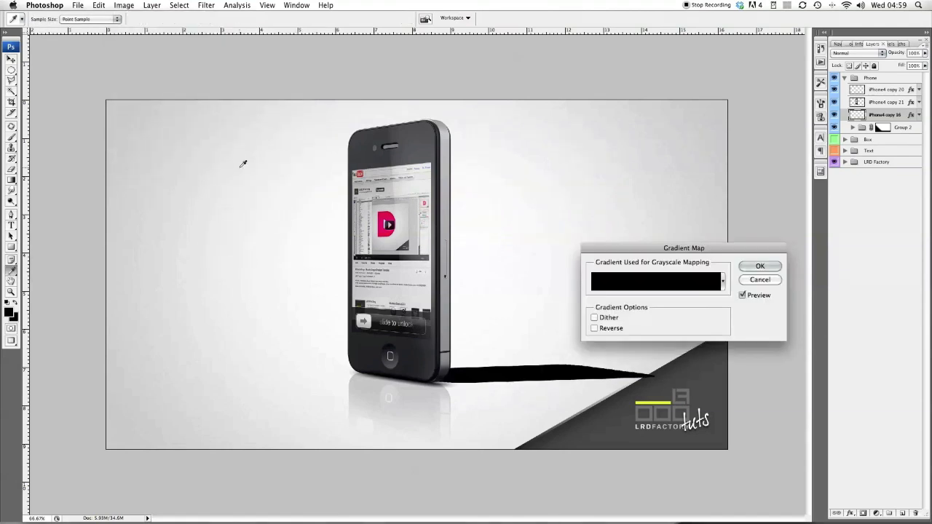
key("Return")
key("b")
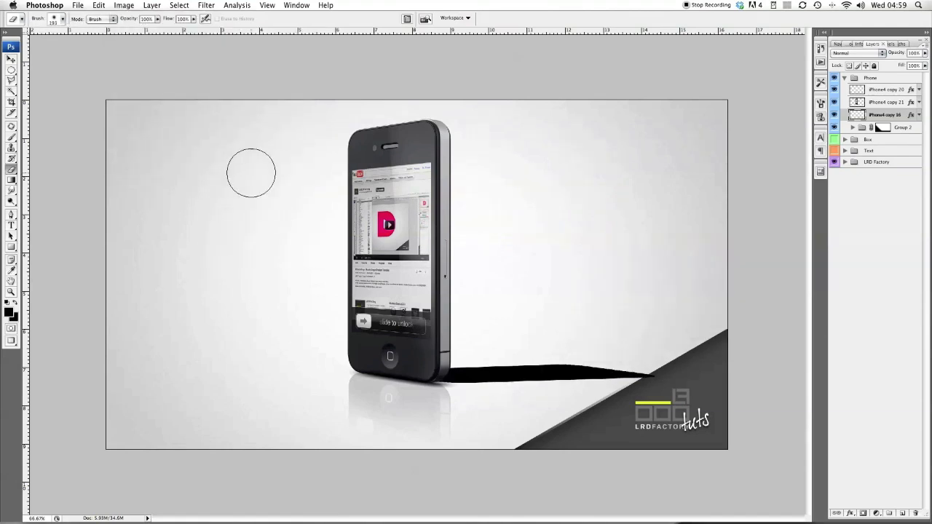
Step: Soften the cast shadow with a Gaussian Blur of 3.0 pixels radius
left_click(207, 6)
mouse_move(251, 109)
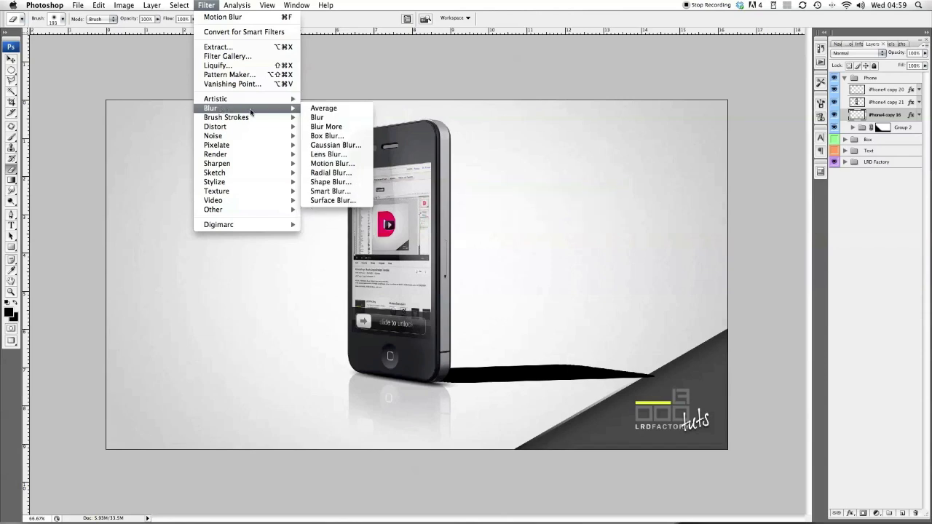
left_click(318, 146)
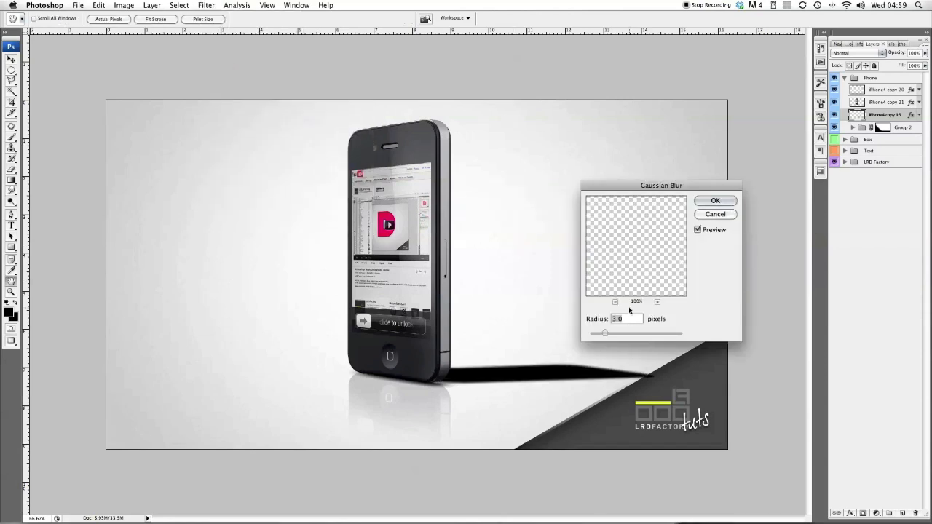
key("Return")
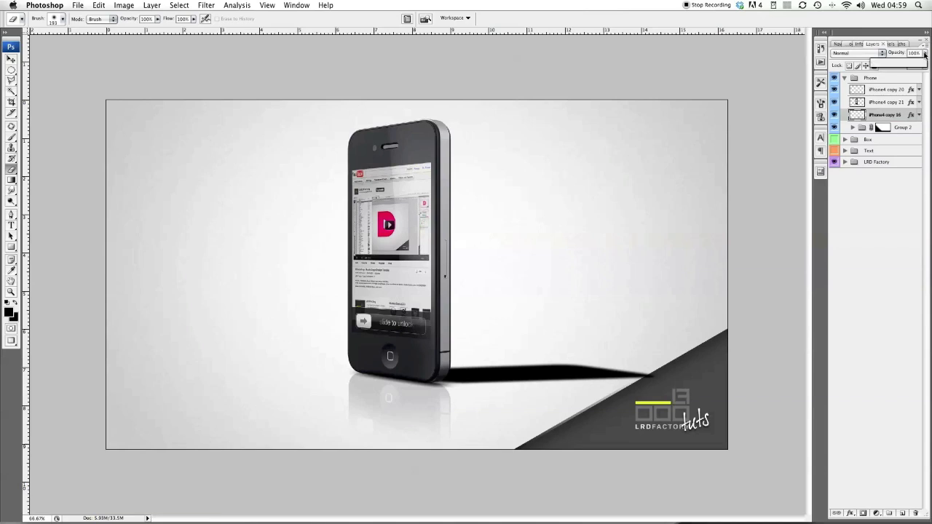
Step: Set the cast shadow layer's opacity to 6% and add a layer mask to it
type("61")
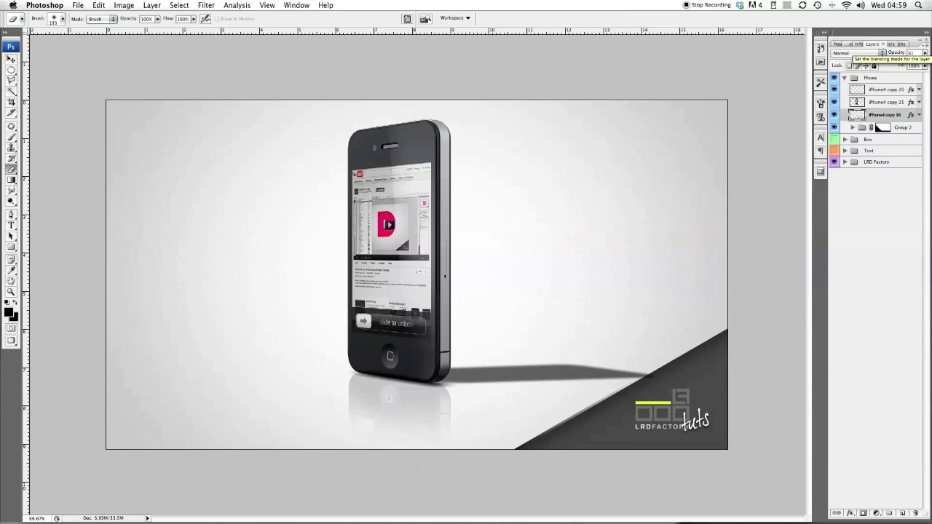
key("BackSpace")
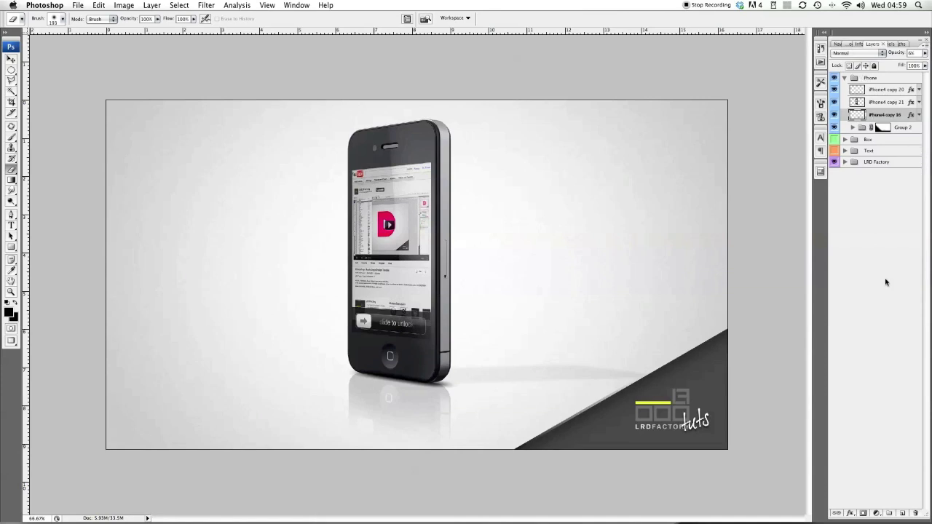
left_click(863, 513)
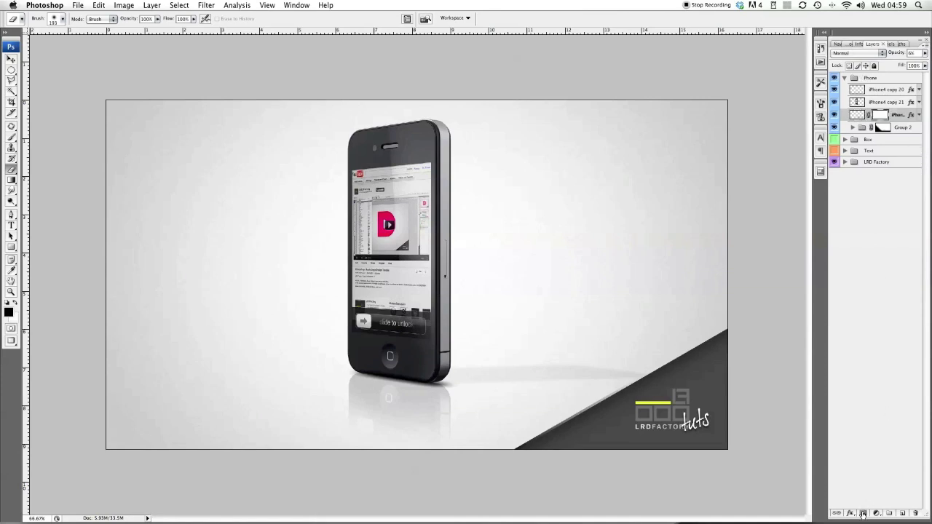
Step: Fade the cast shadow's far end with black-to-transparent gradients on its layer mask, drawn from the dark corner triangle toward the phone
left_click(11, 180)
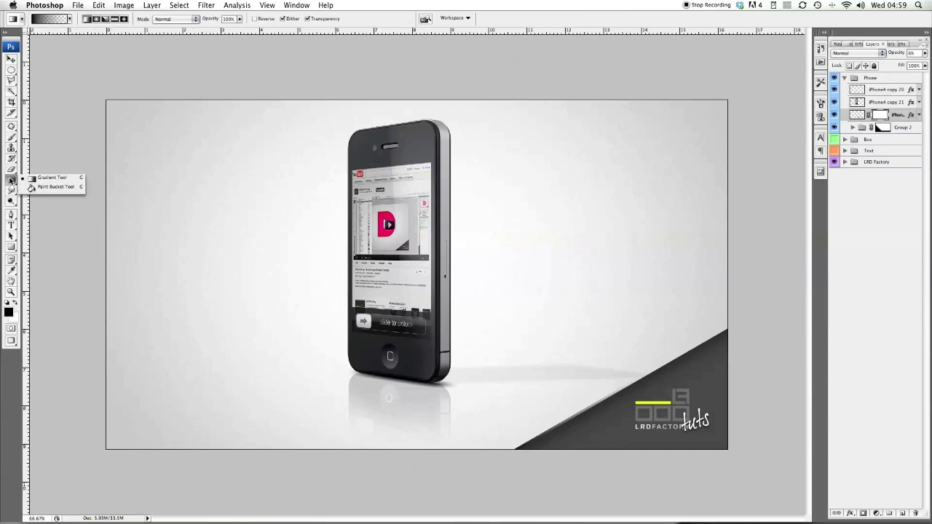
left_click(651, 370)
left_click_drag(682, 363, 495, 368)
left_click_drag(625, 366, 465, 364)
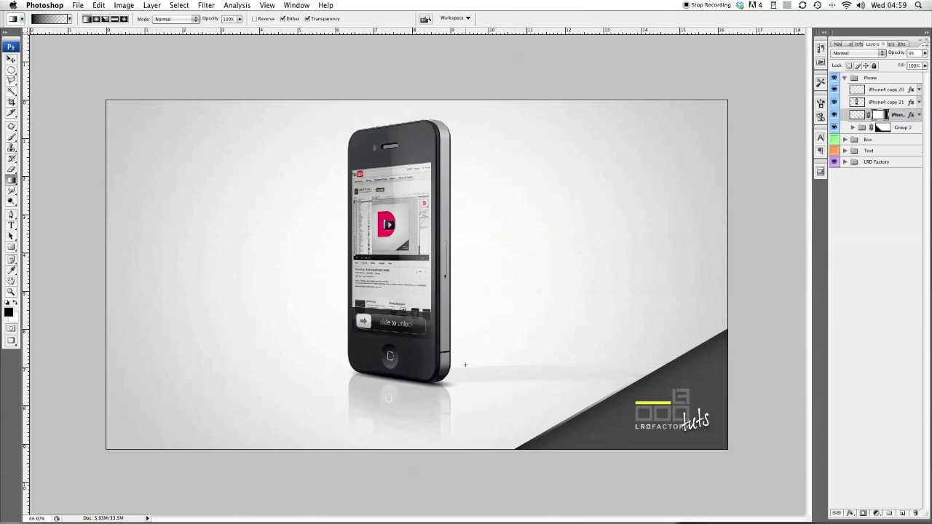
left_click(11, 70)
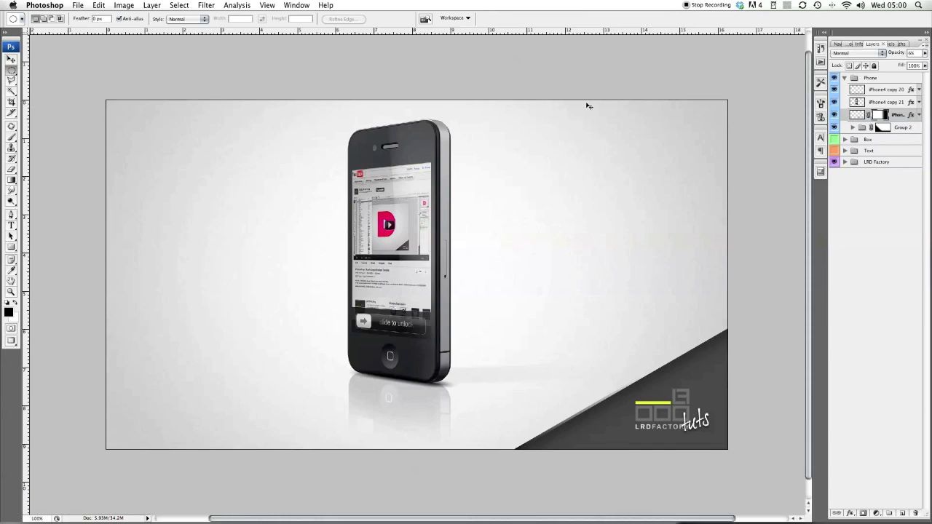
key("super+alt+0")
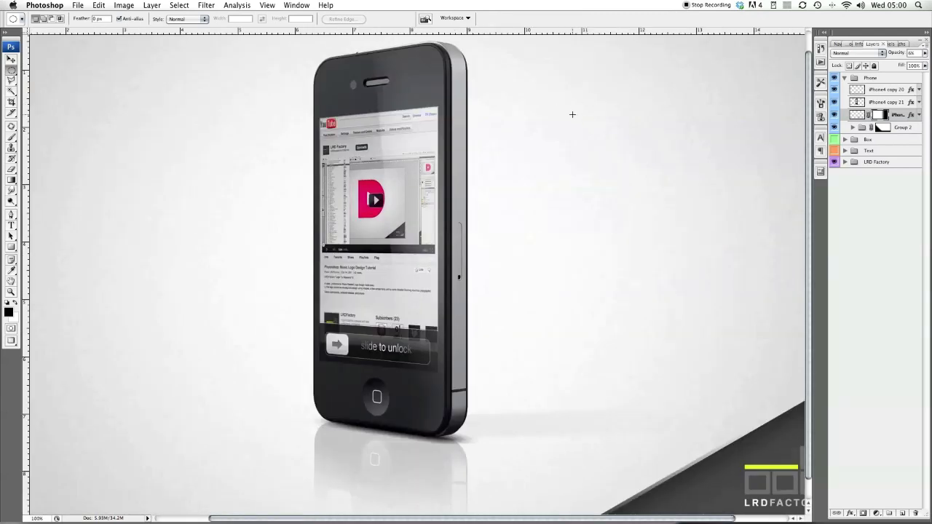
scroll(572, 114, "down", 2)
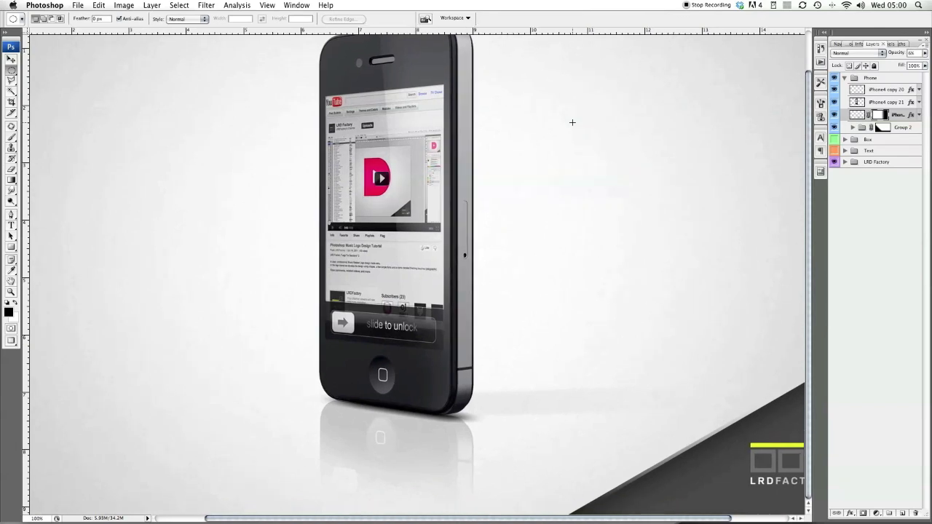
scroll(572, 122, "up", 2)
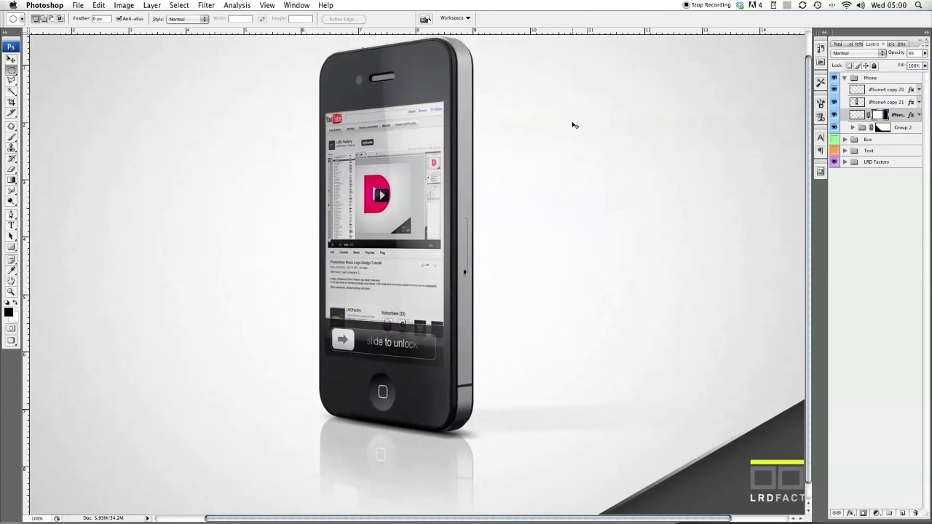
key("super+minus")
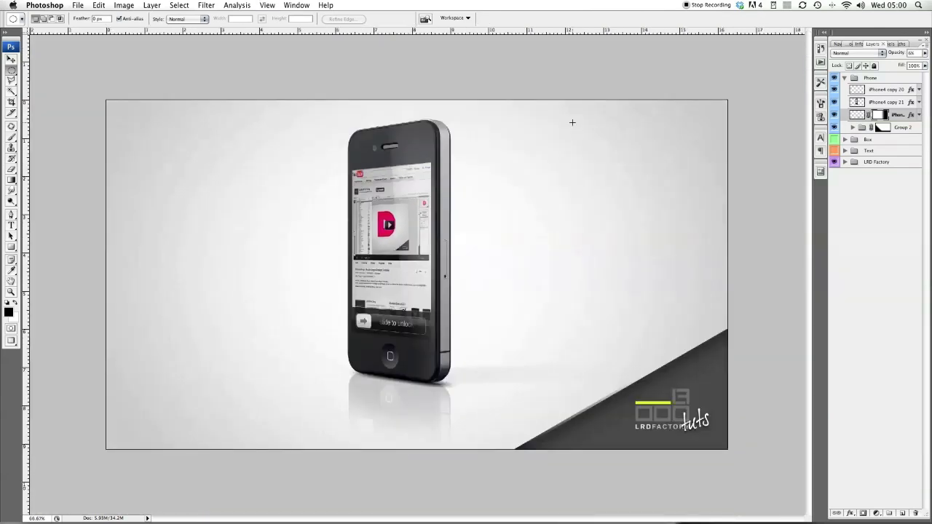